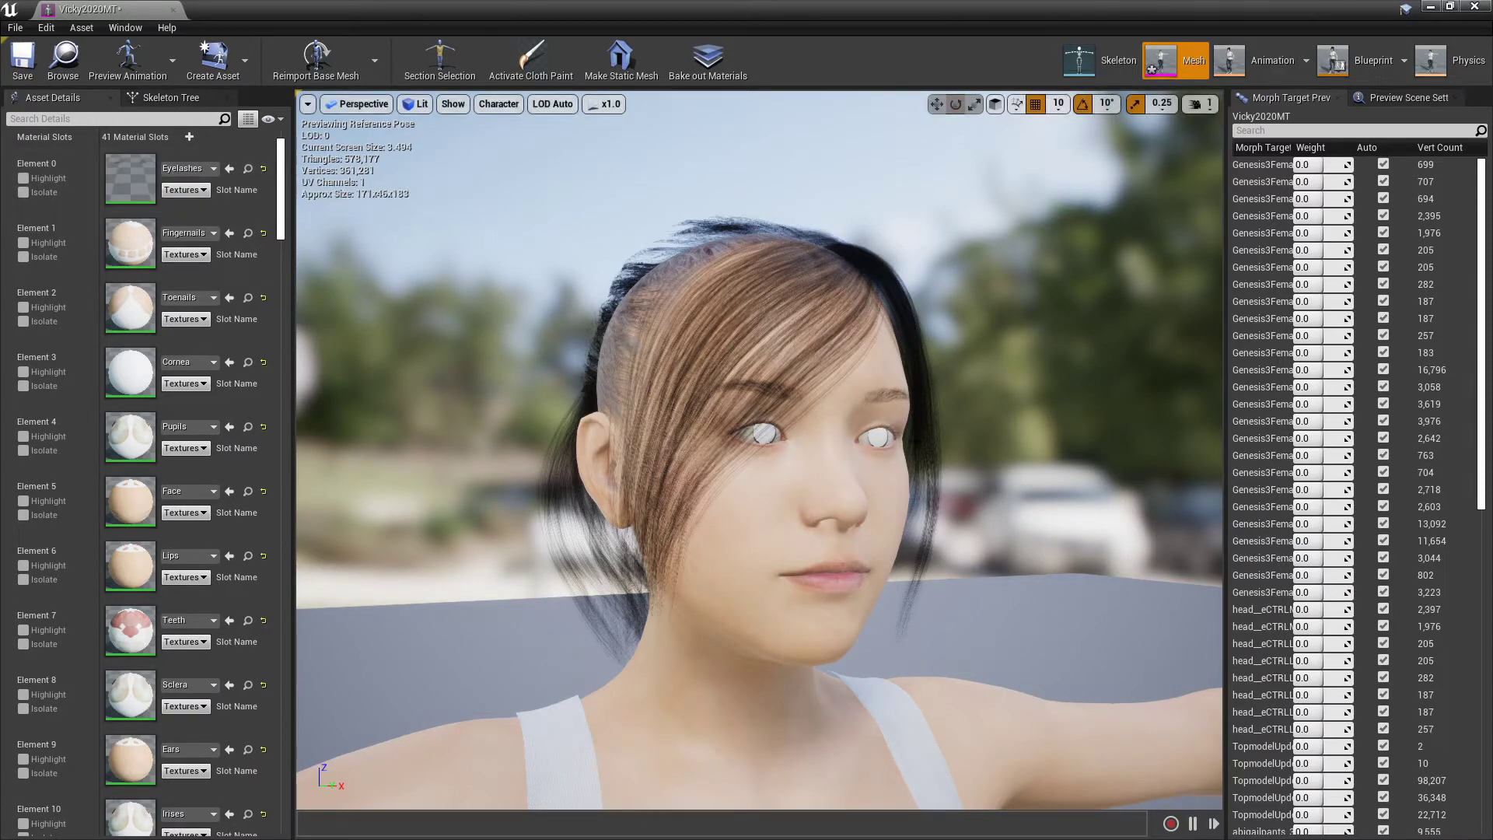
Inspect the Eyelashes material's Param and Texture Sample connections by spreading the nodes apart, and close it without applying changes.
double_click(129, 176)
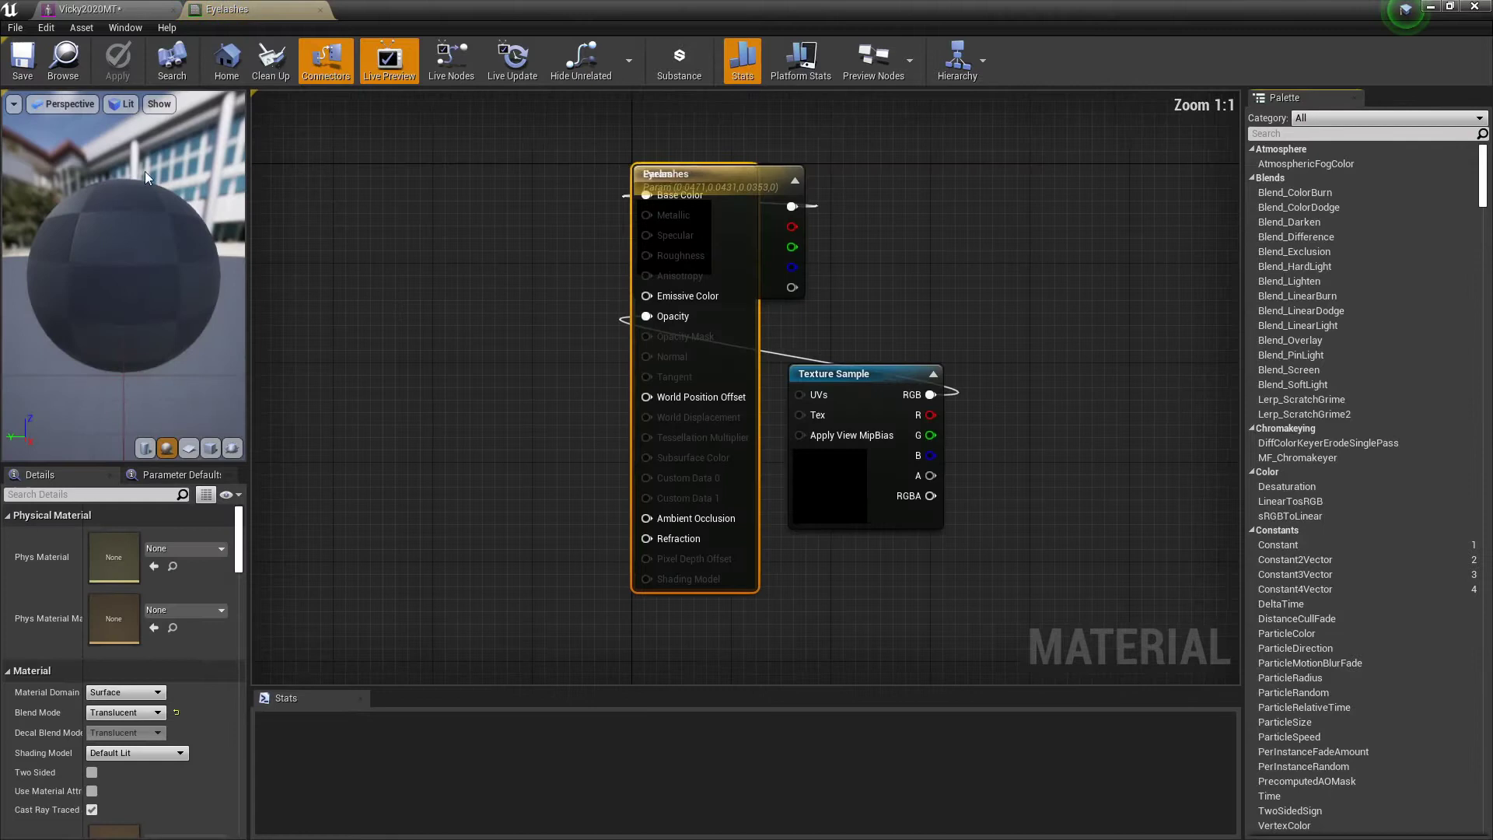
drag(879, 383, 436, 372)
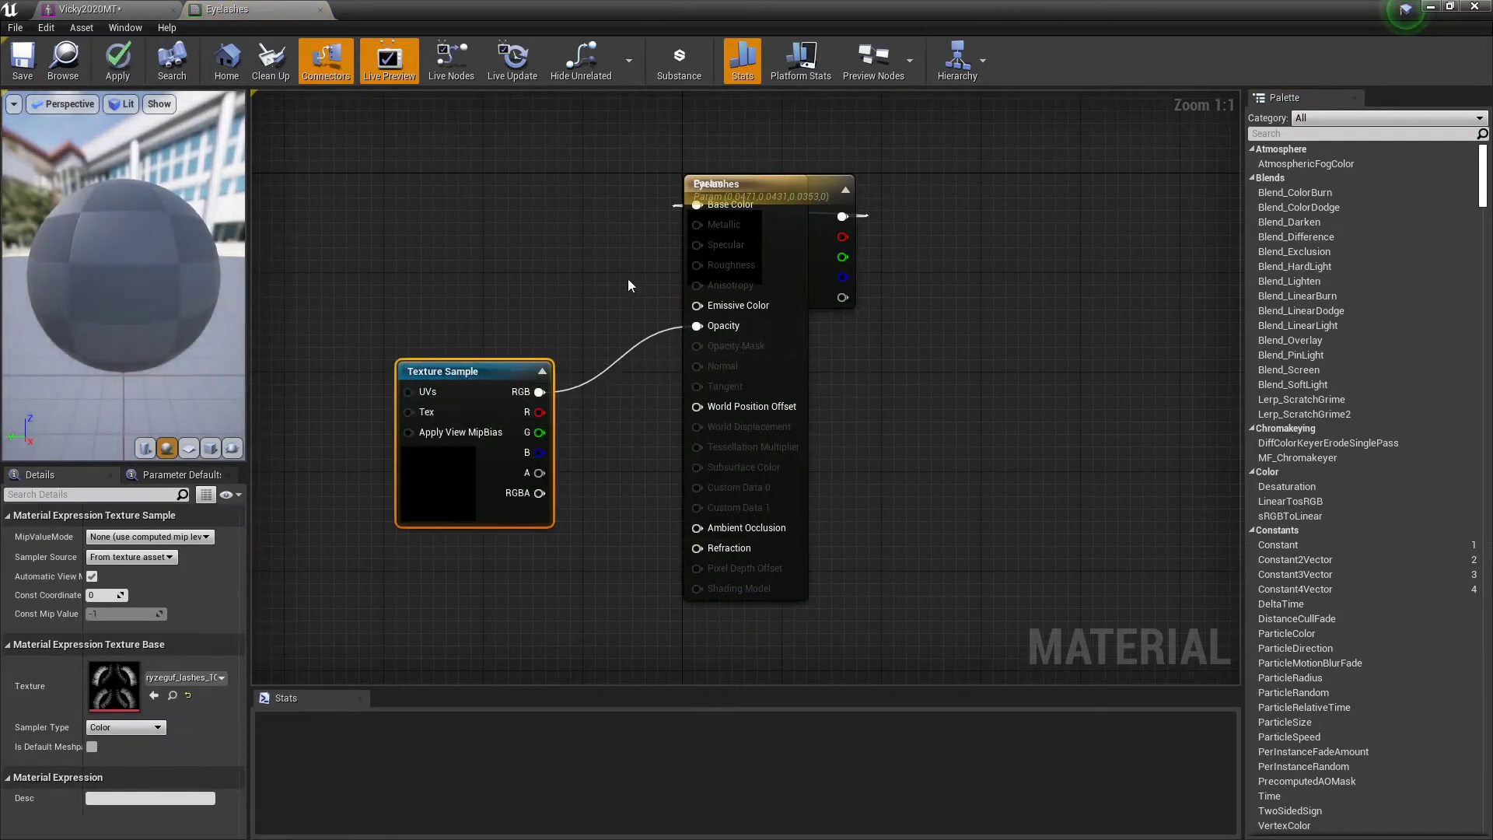
drag(735, 185, 450, 180)
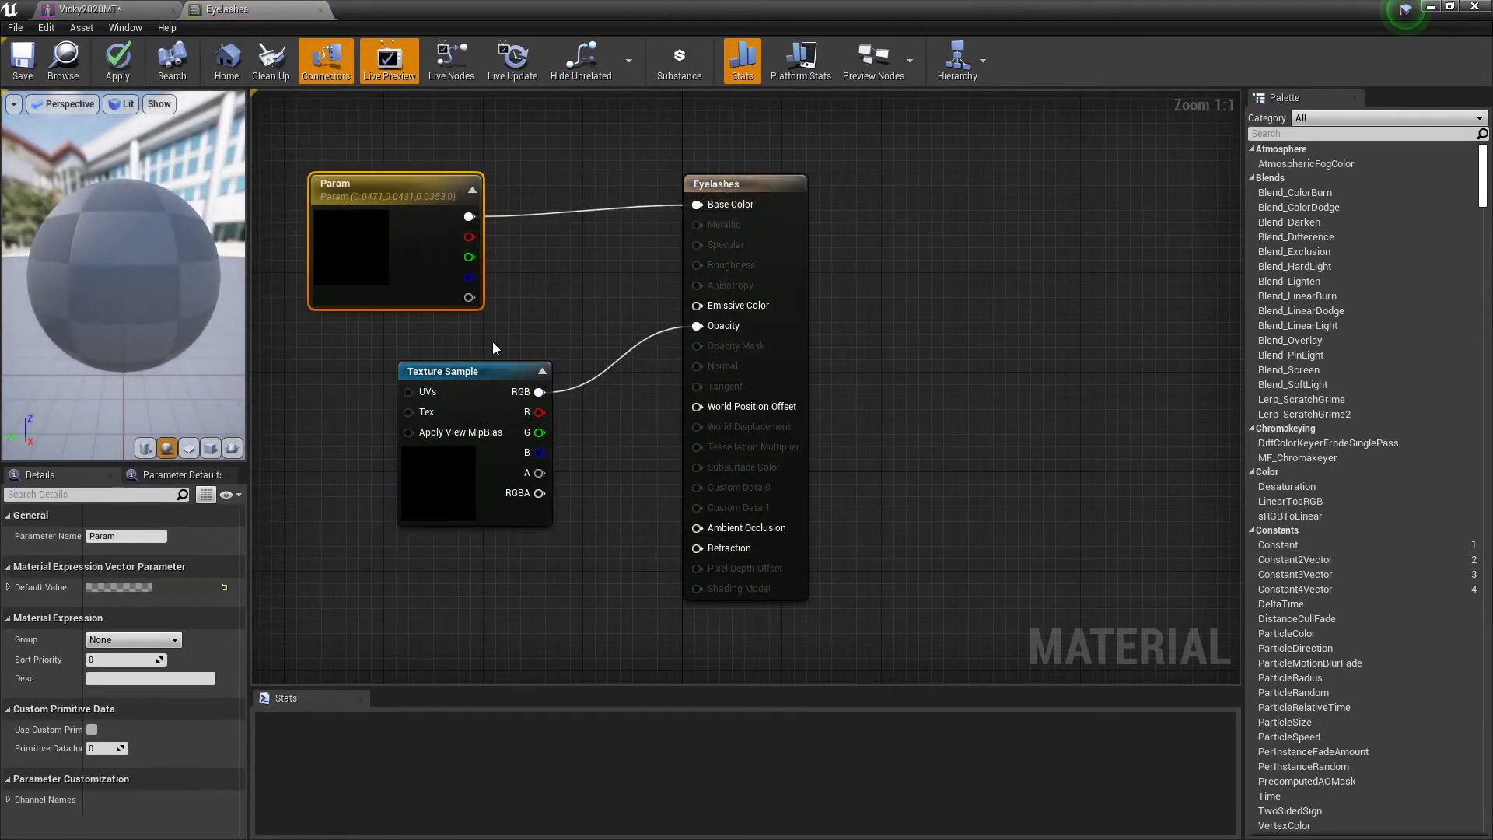
drag(464, 401, 401, 389)
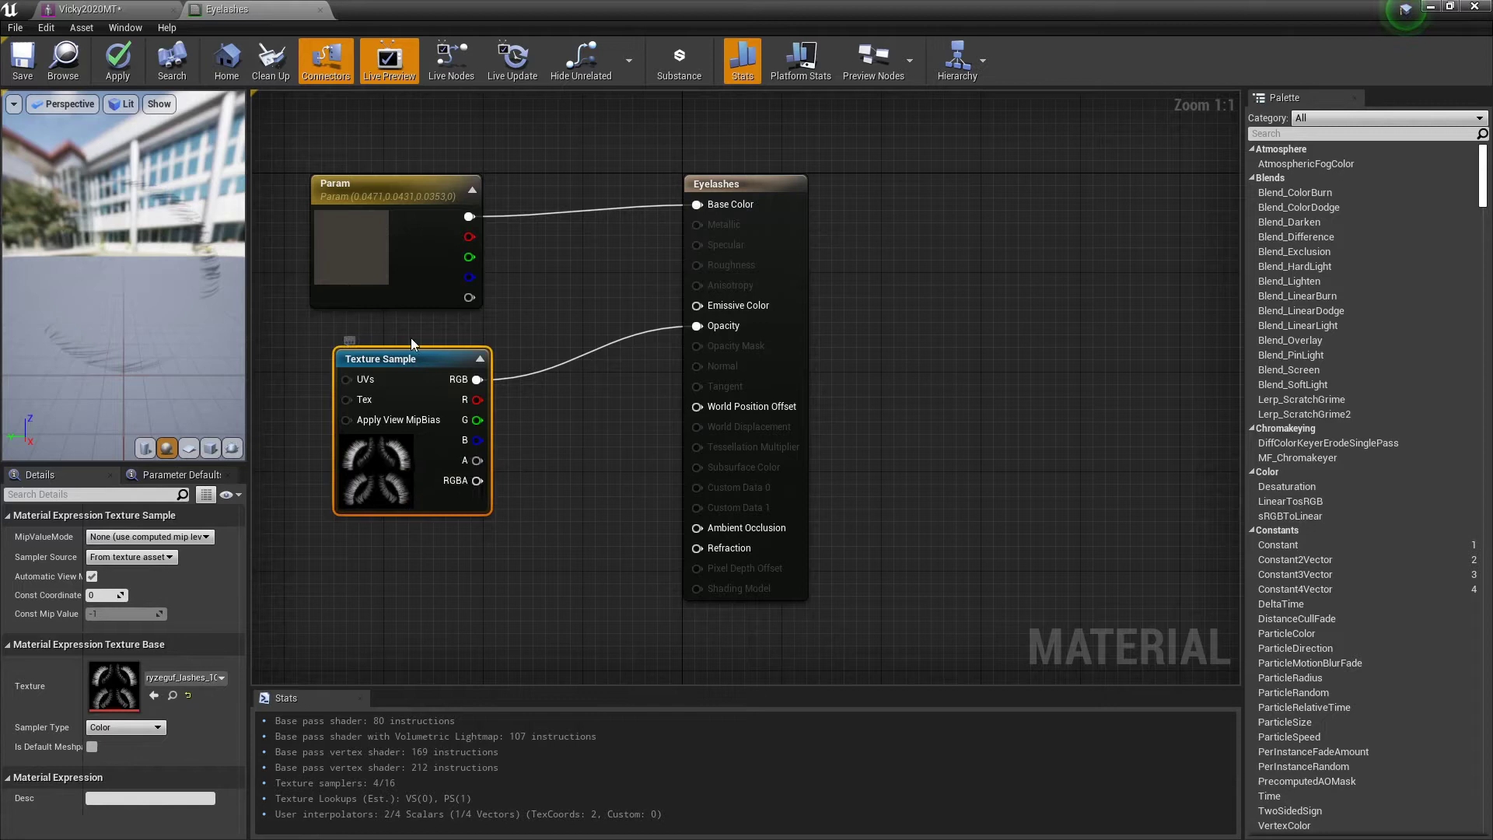
drag(408, 364, 483, 363)
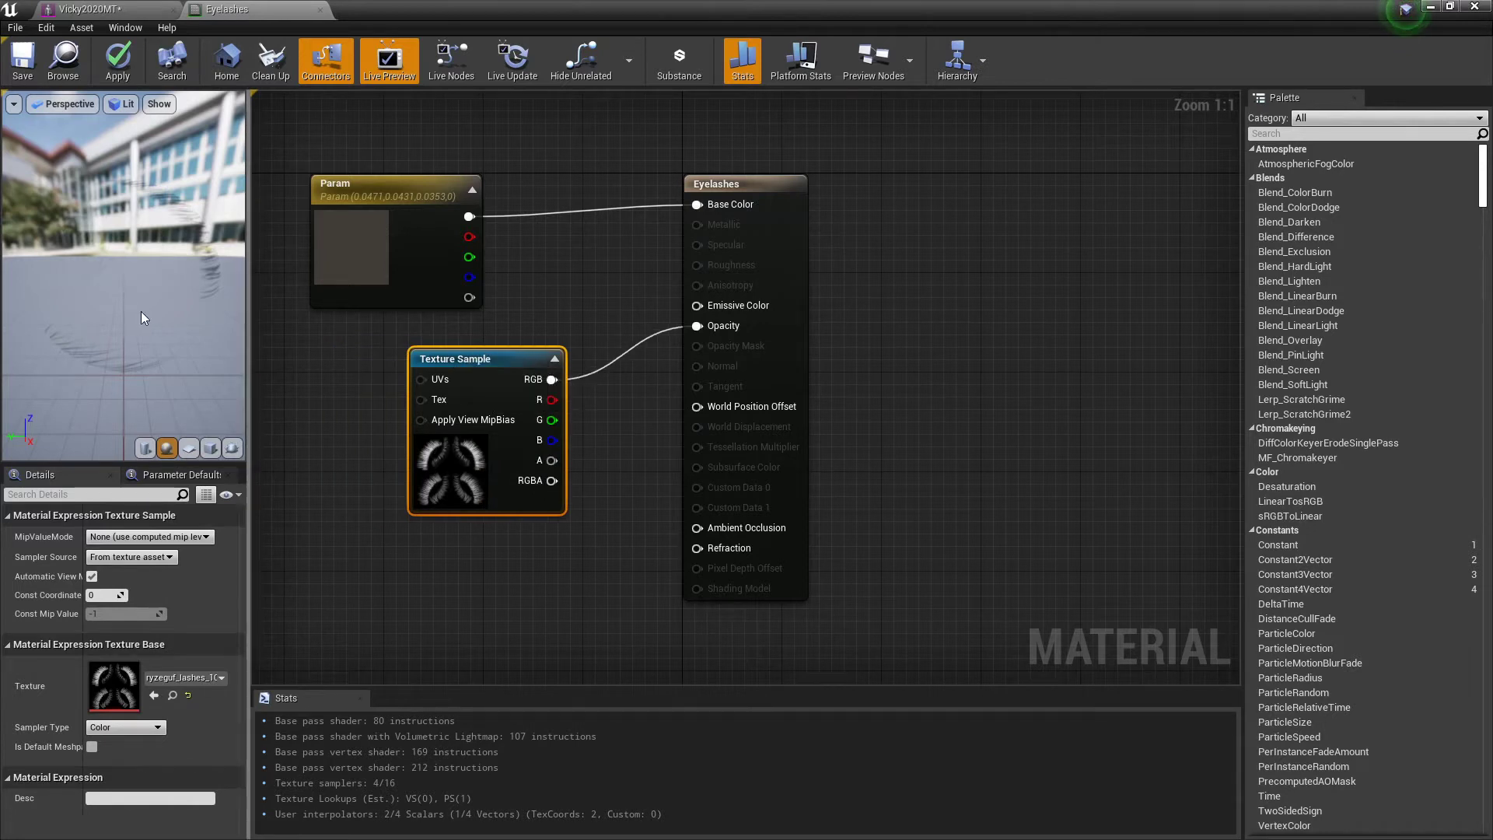
click(320, 10)
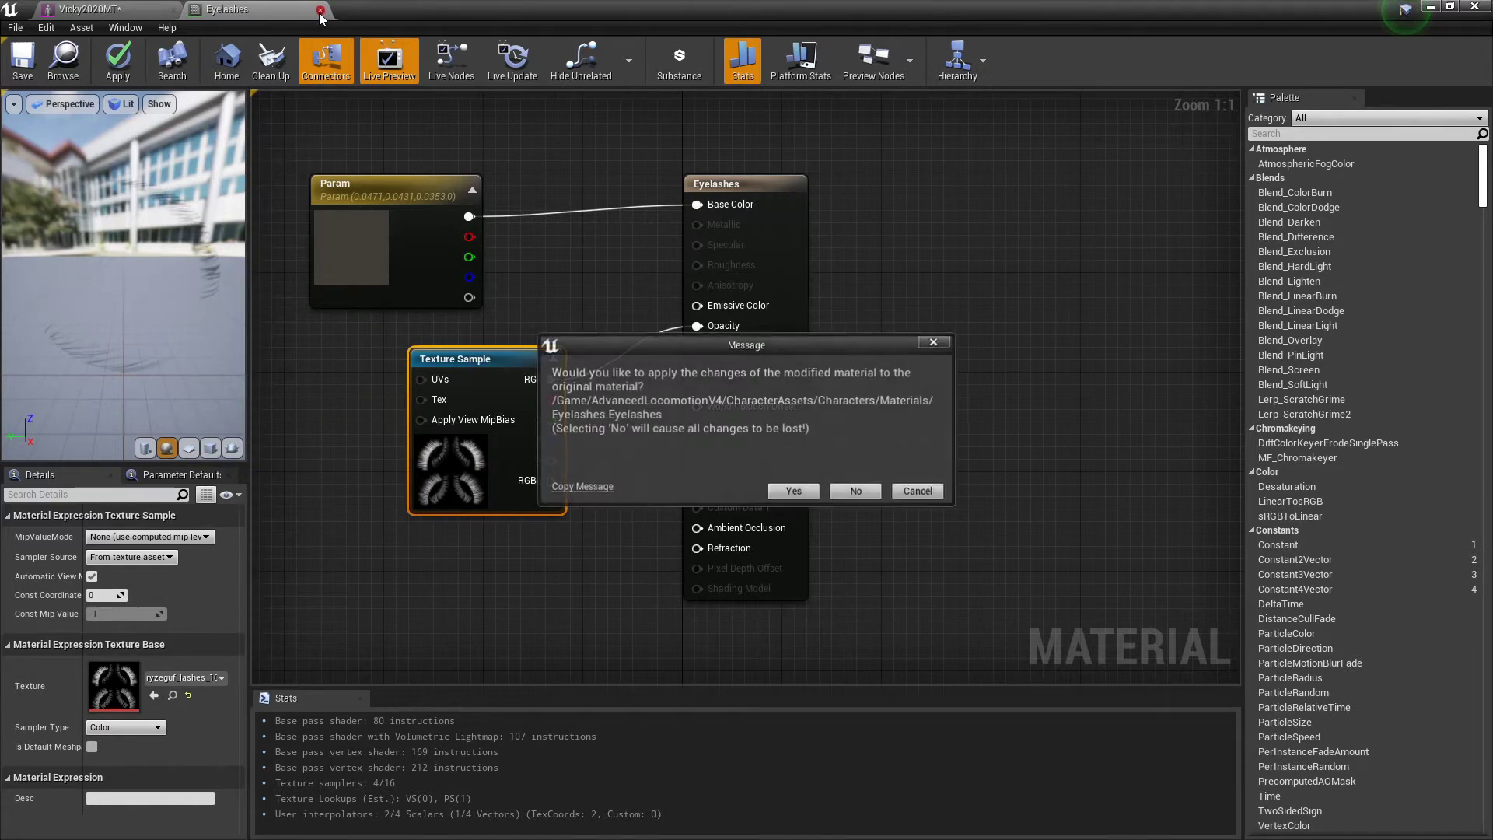
click(854, 491)
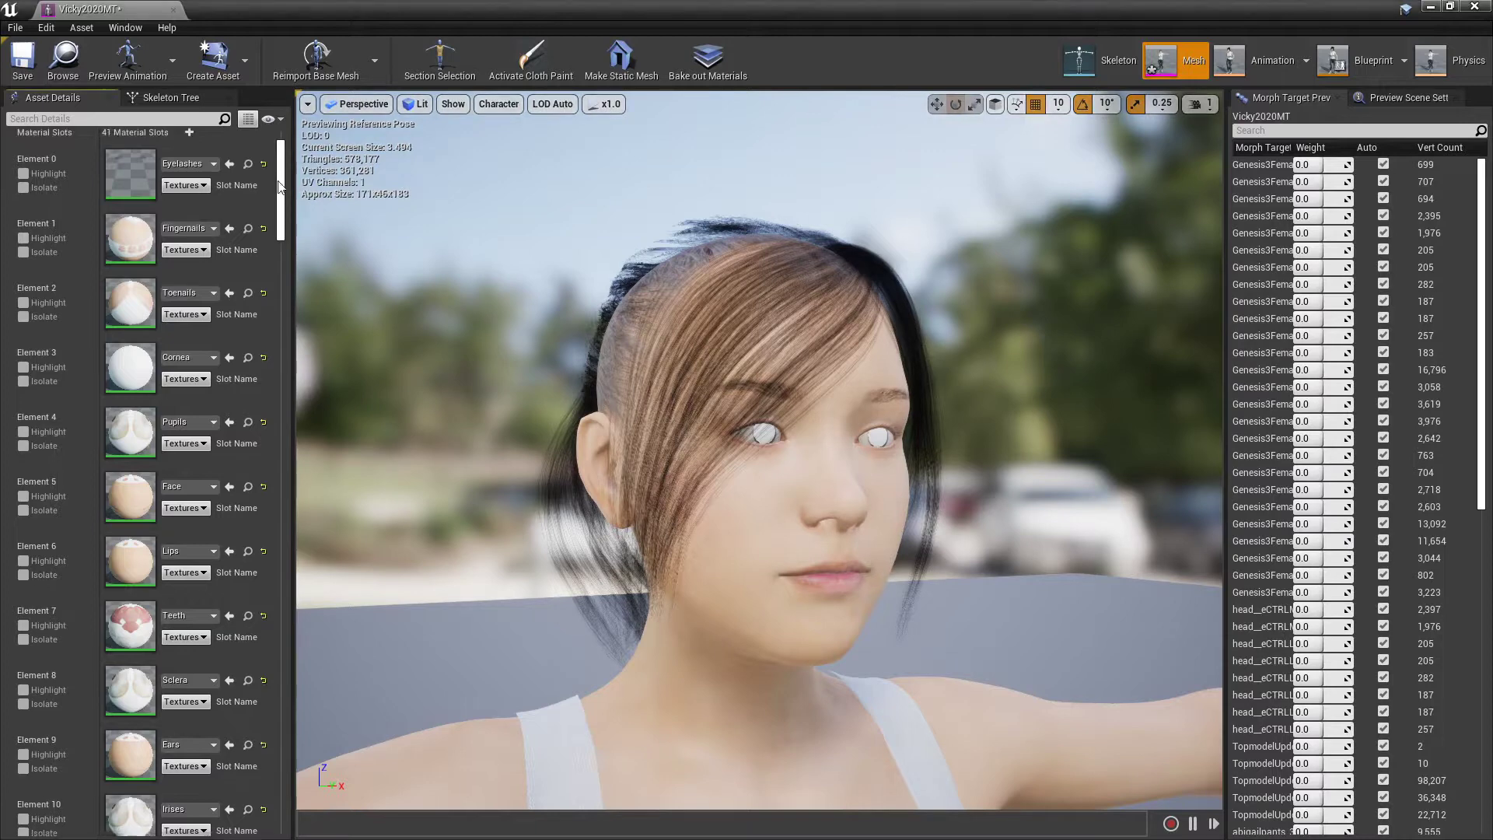
Open the Cornea material and separate its overlapping Param node from the result node.
scroll(156, 256, down, 3)
double_click(133, 273)
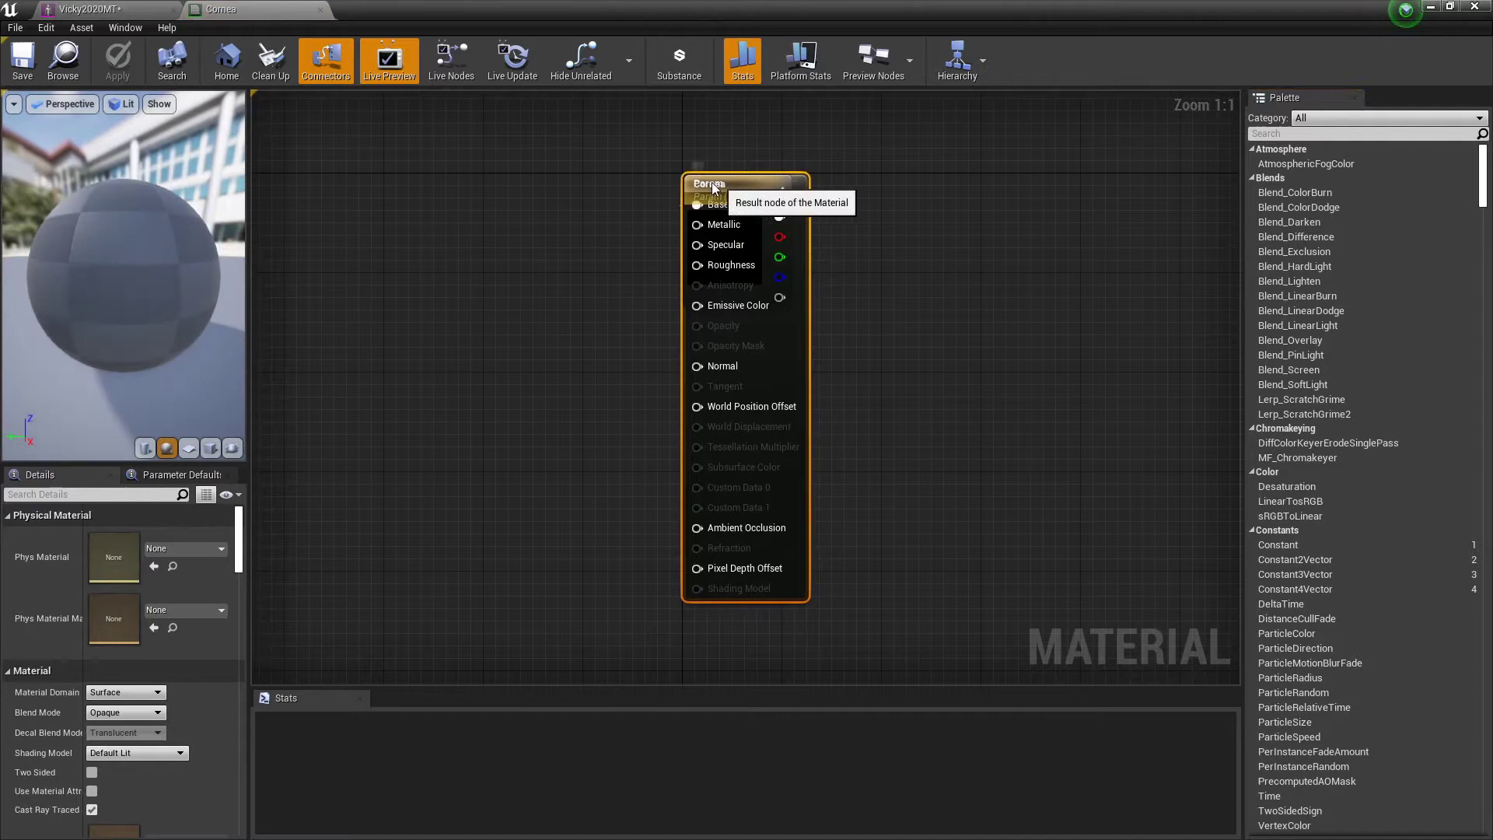
drag(704, 193, 876, 193)
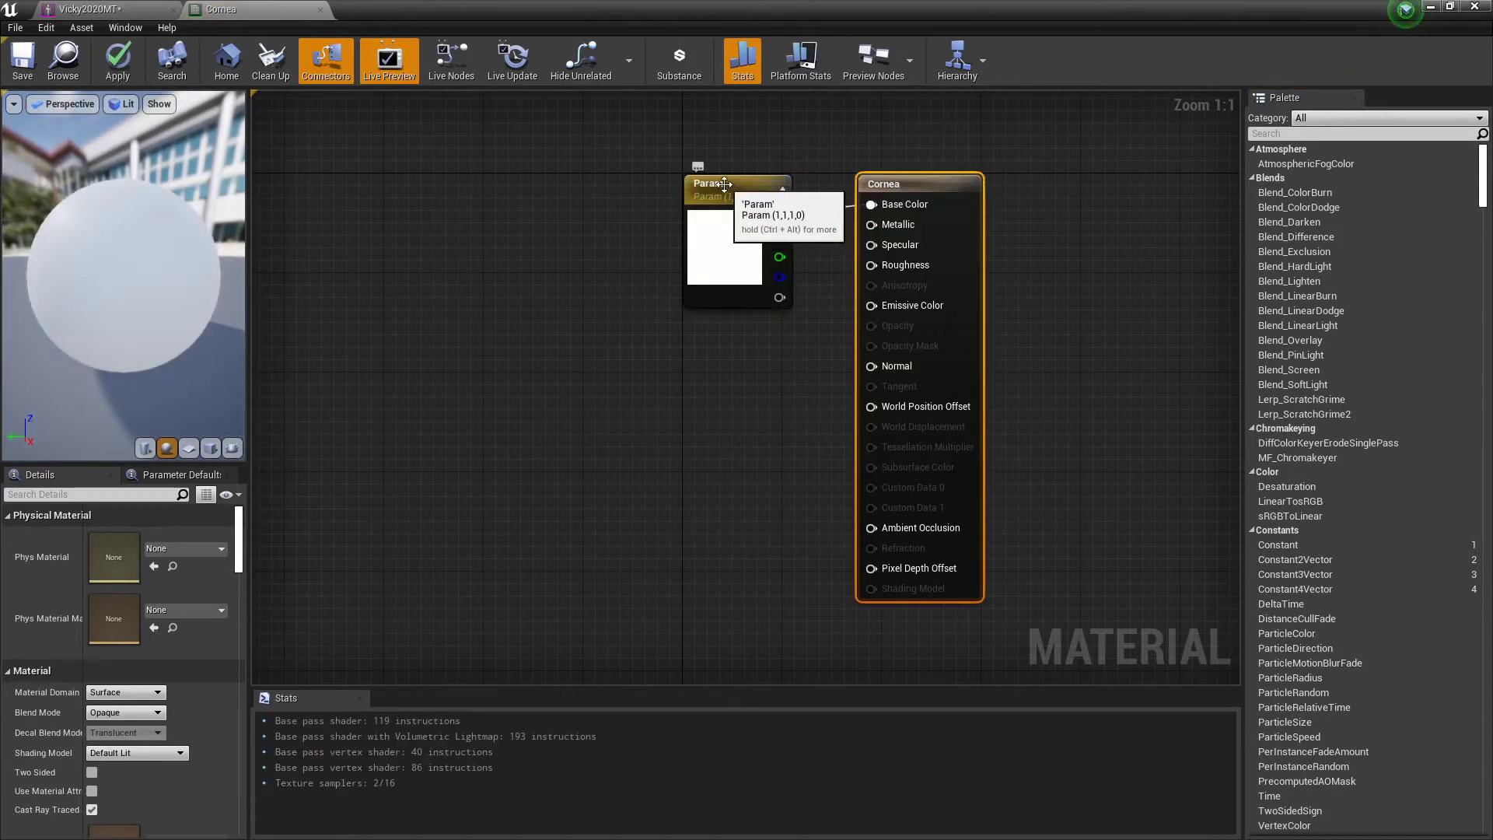
drag(774, 194, 687, 194)
drag(898, 187, 849, 197)
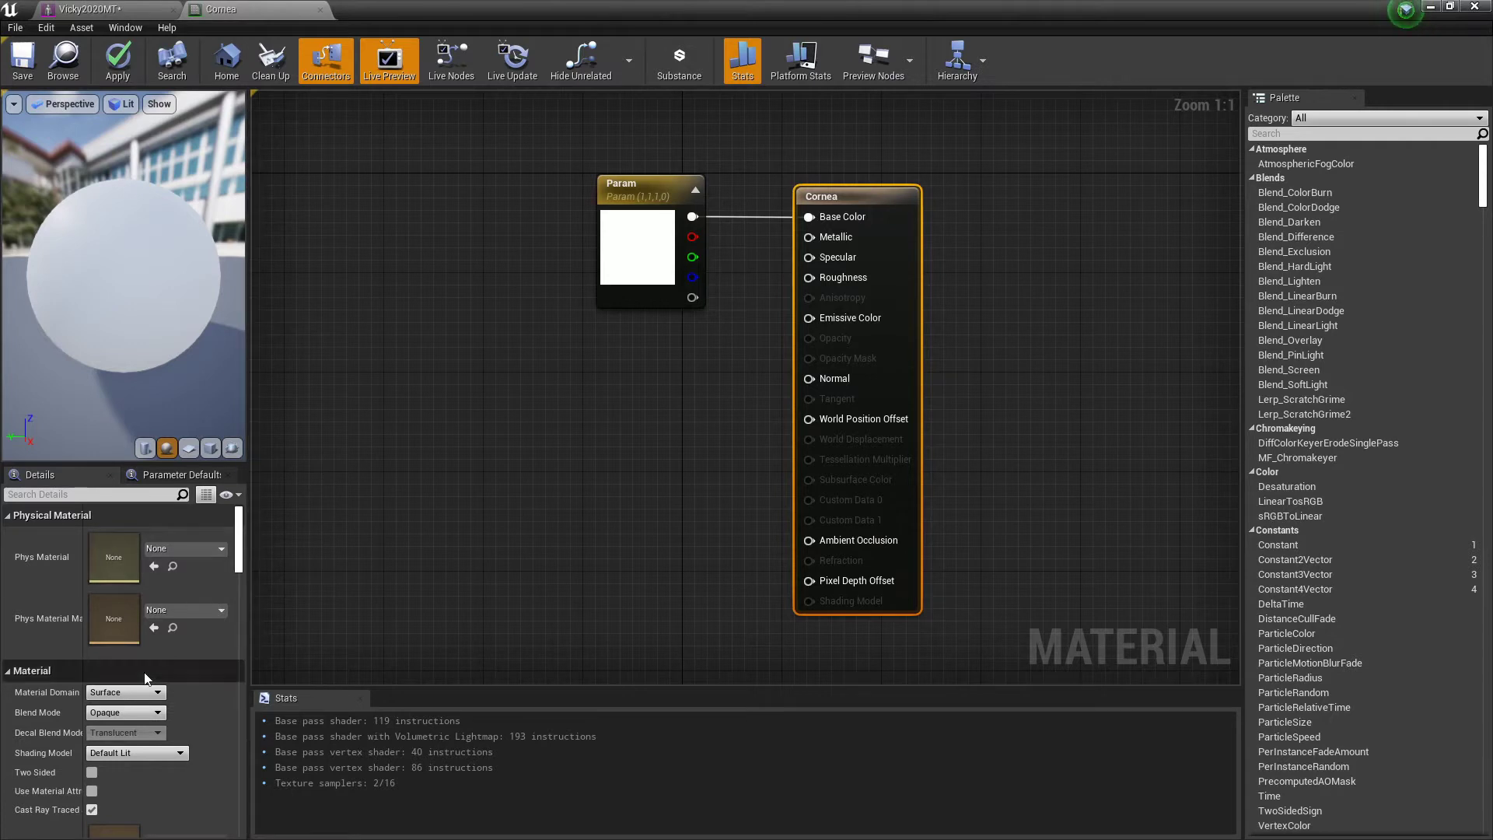
Set the Cornea material's blend mode to Translucent and connect a Constant node with value 1 to Opacity.
click(153, 713)
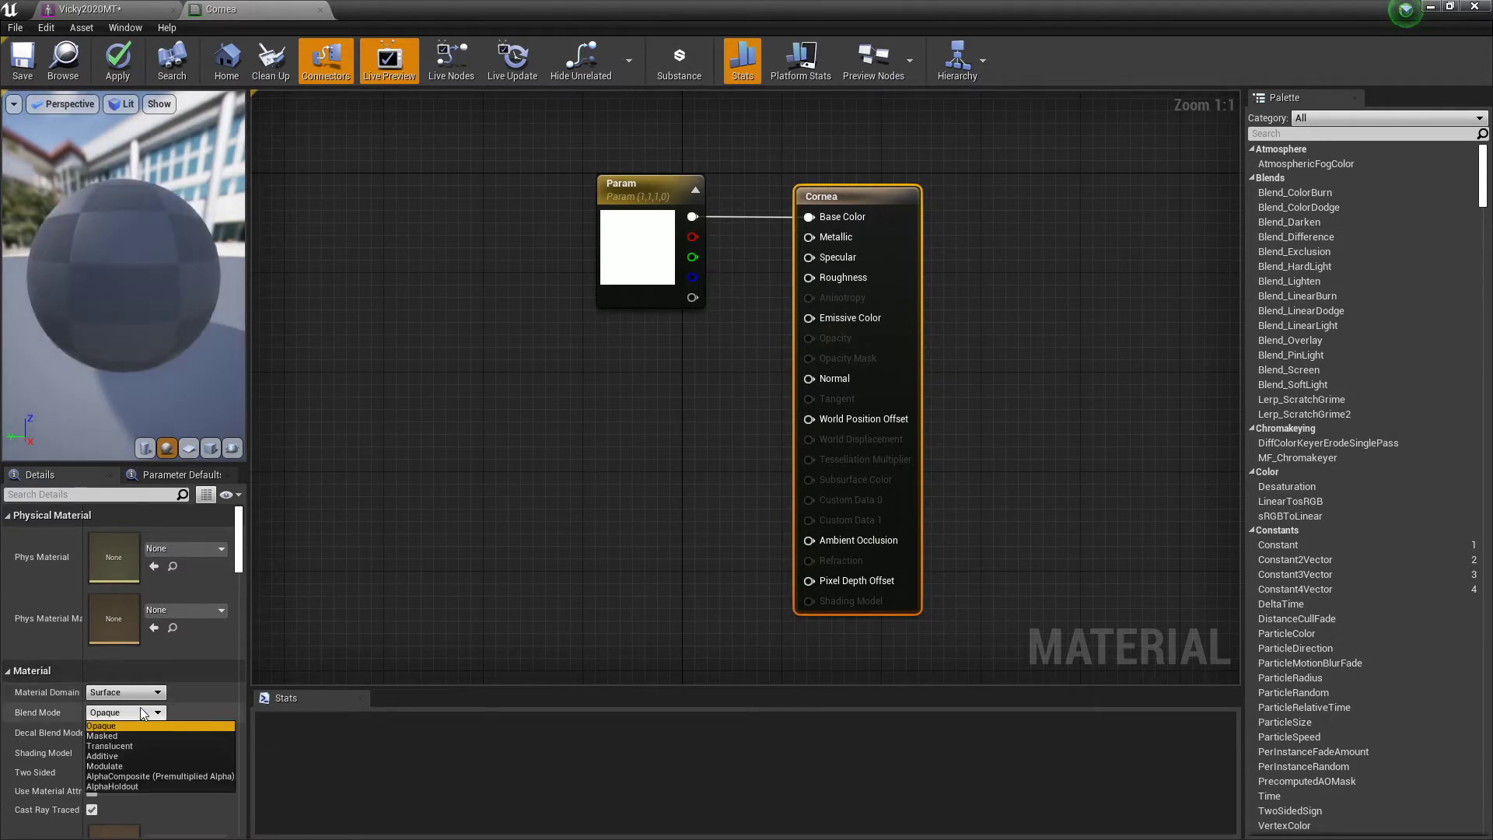
click(129, 745)
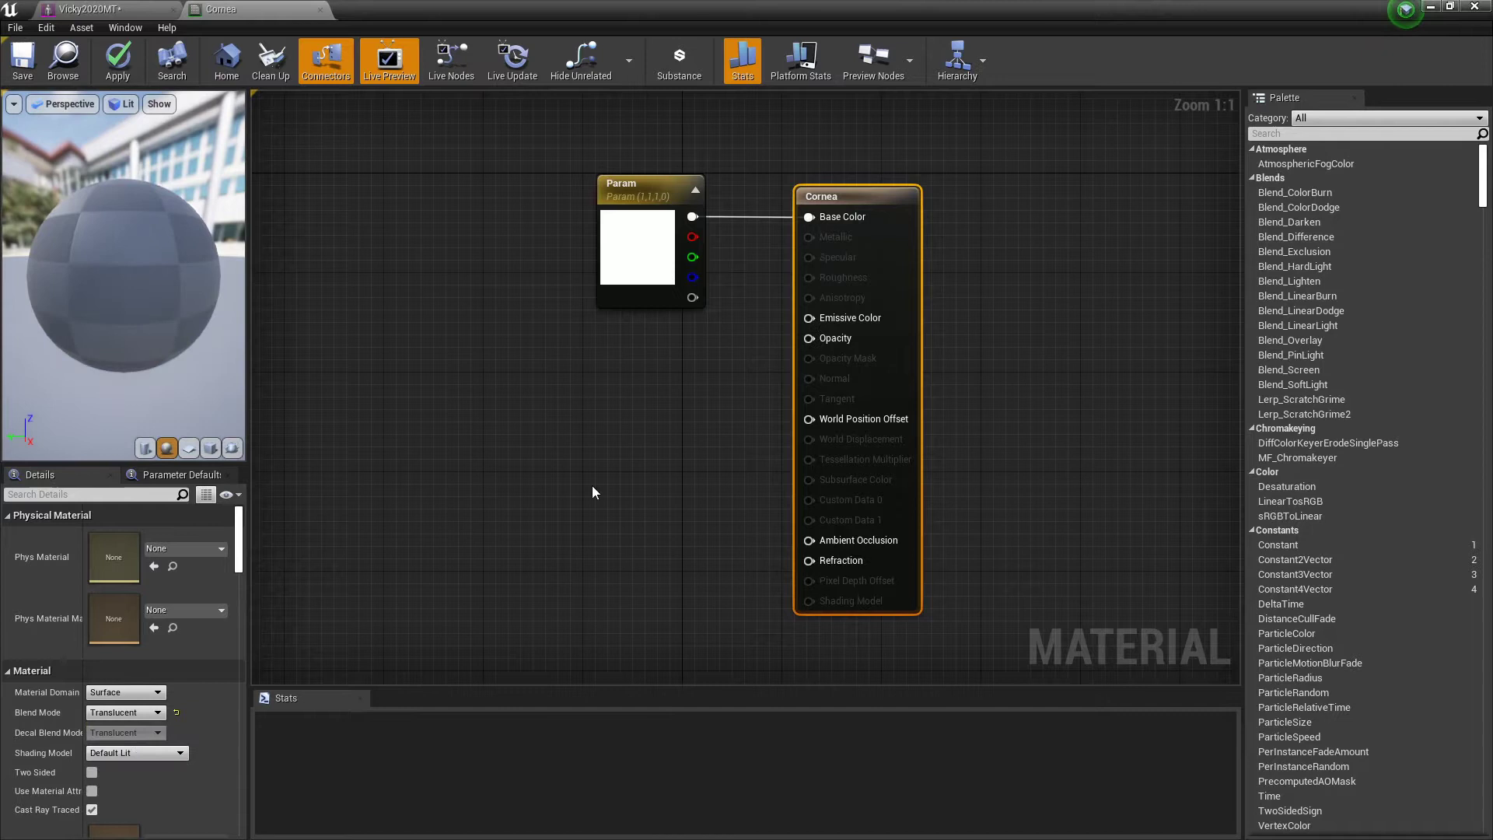
drag(809, 338, 632, 409)
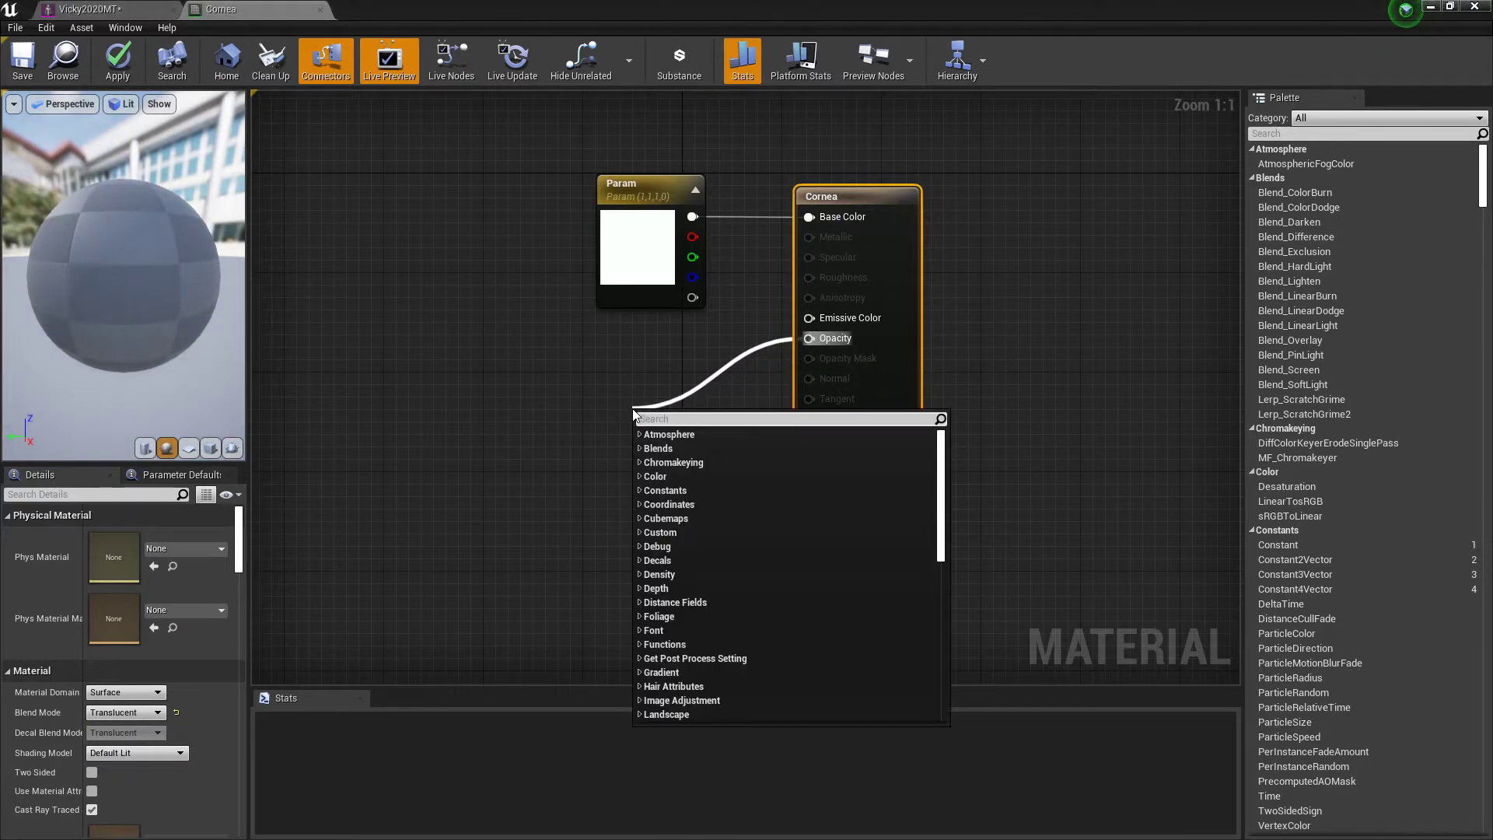
text(consta)
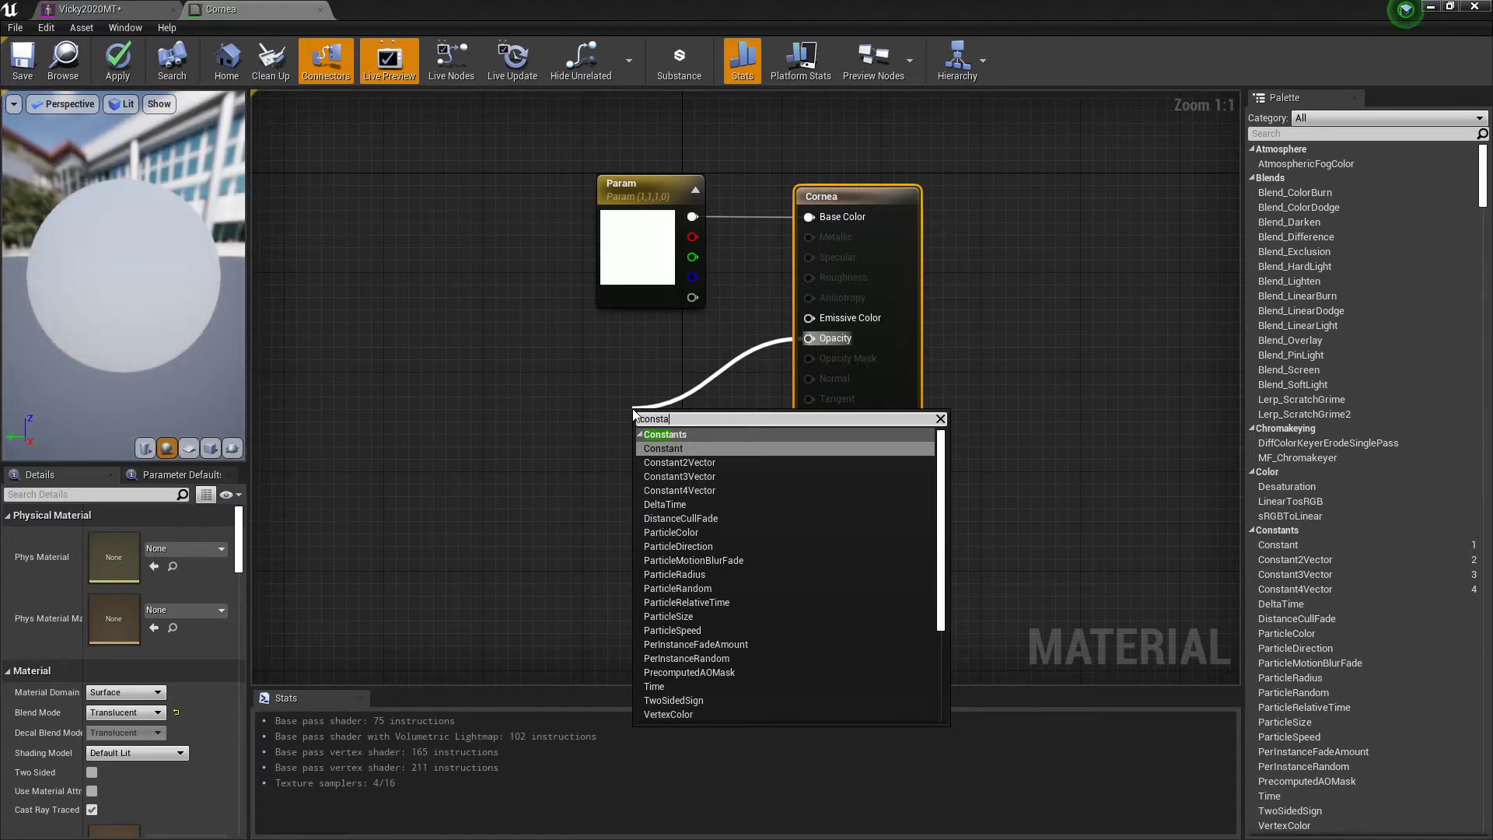
click(668, 451)
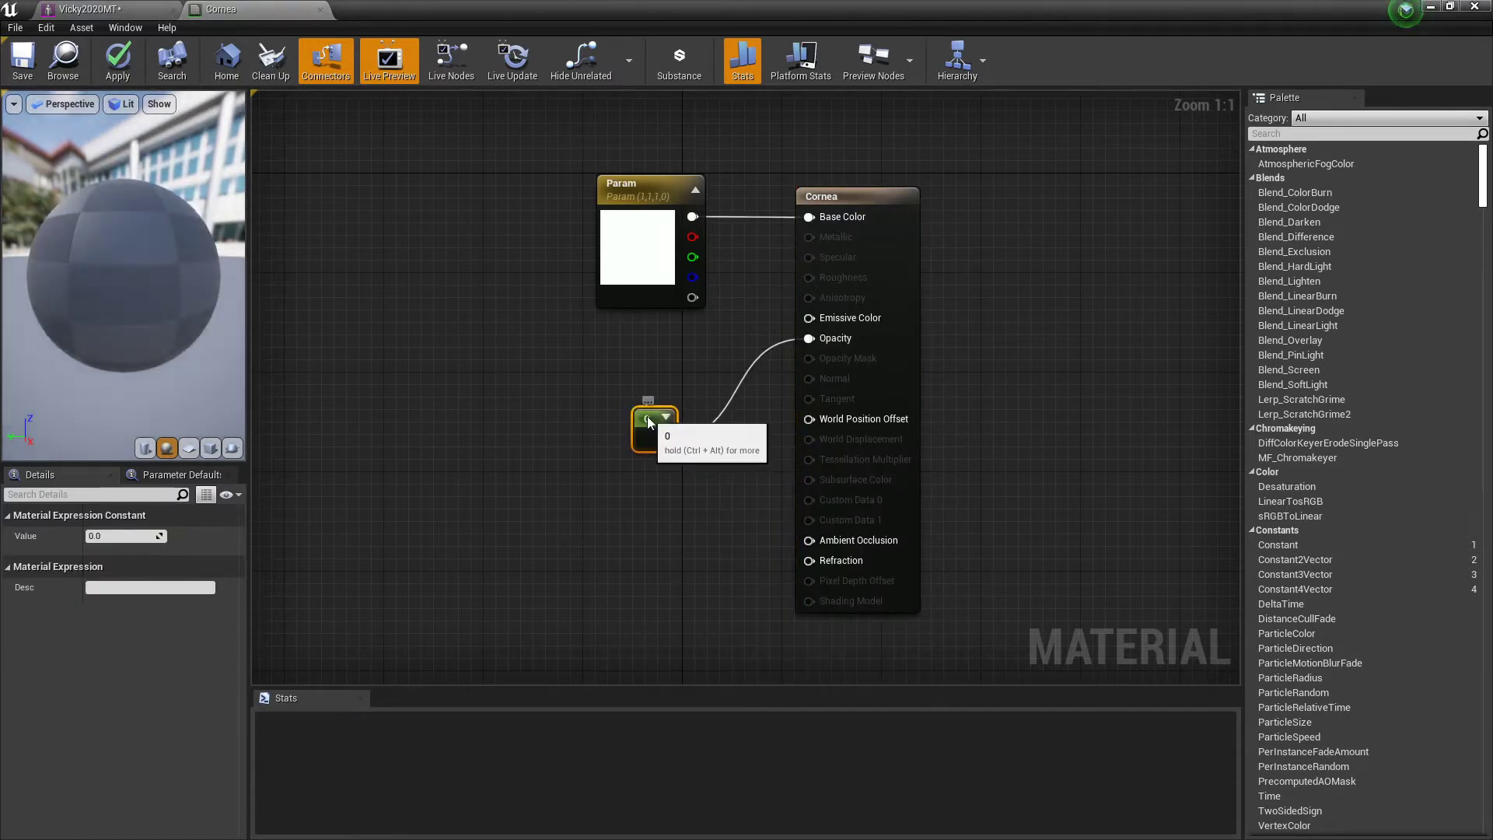
click(95, 536)
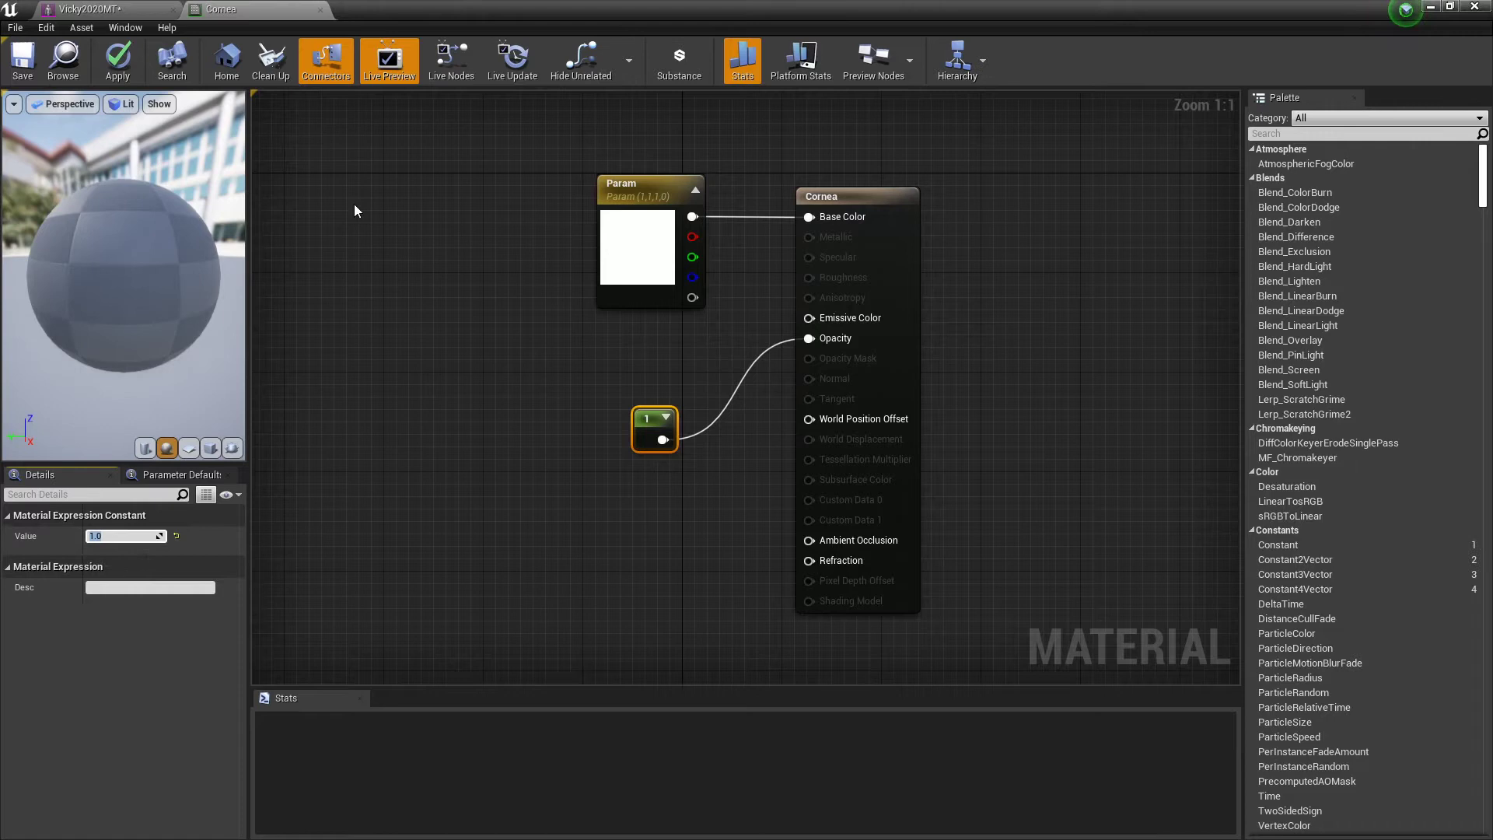
Apply the Cornea material changes and return to the Vicky2020MT mesh.
click(124, 62)
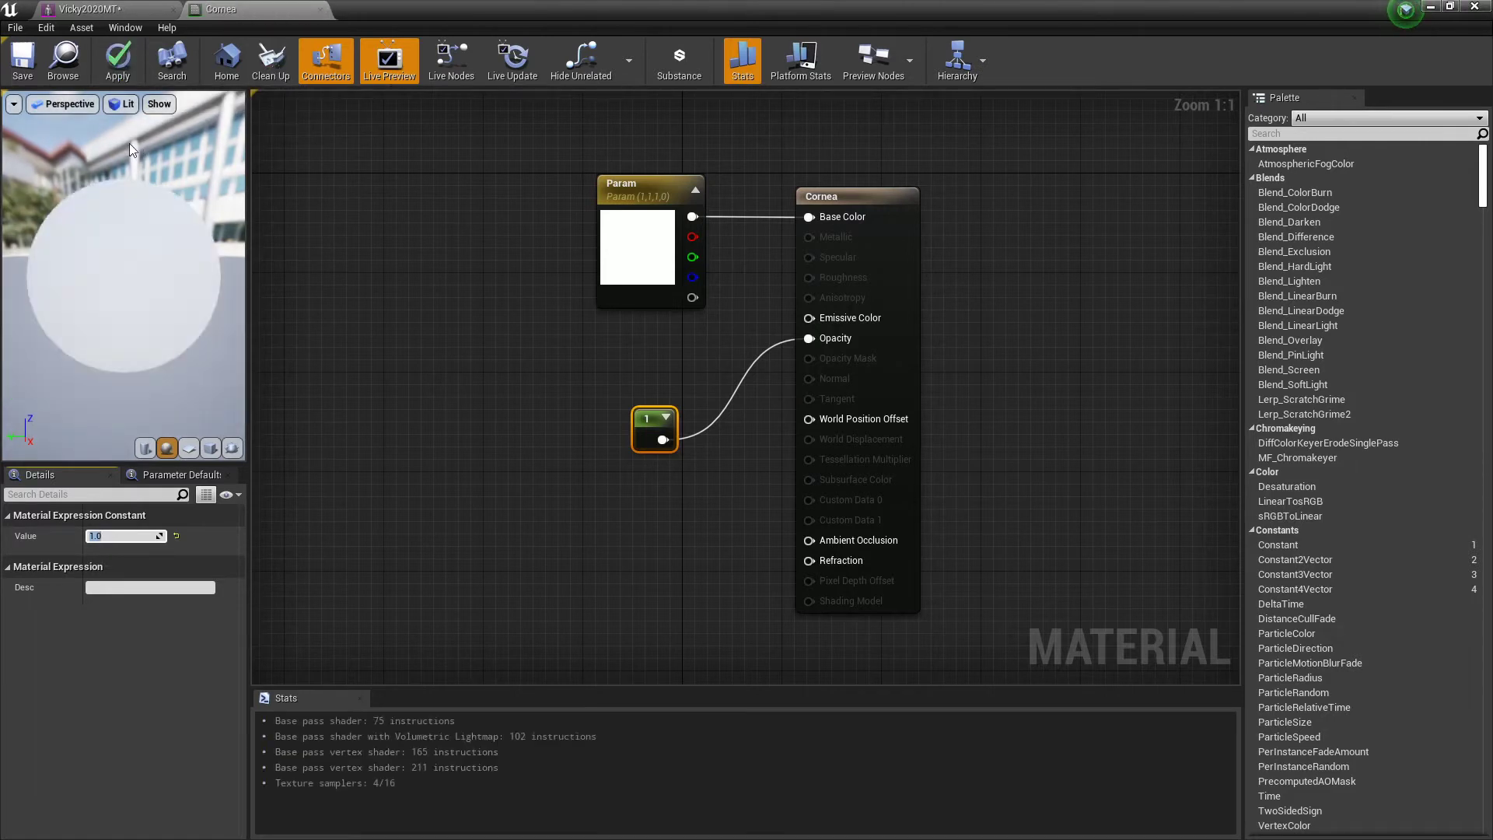
click(123, 62)
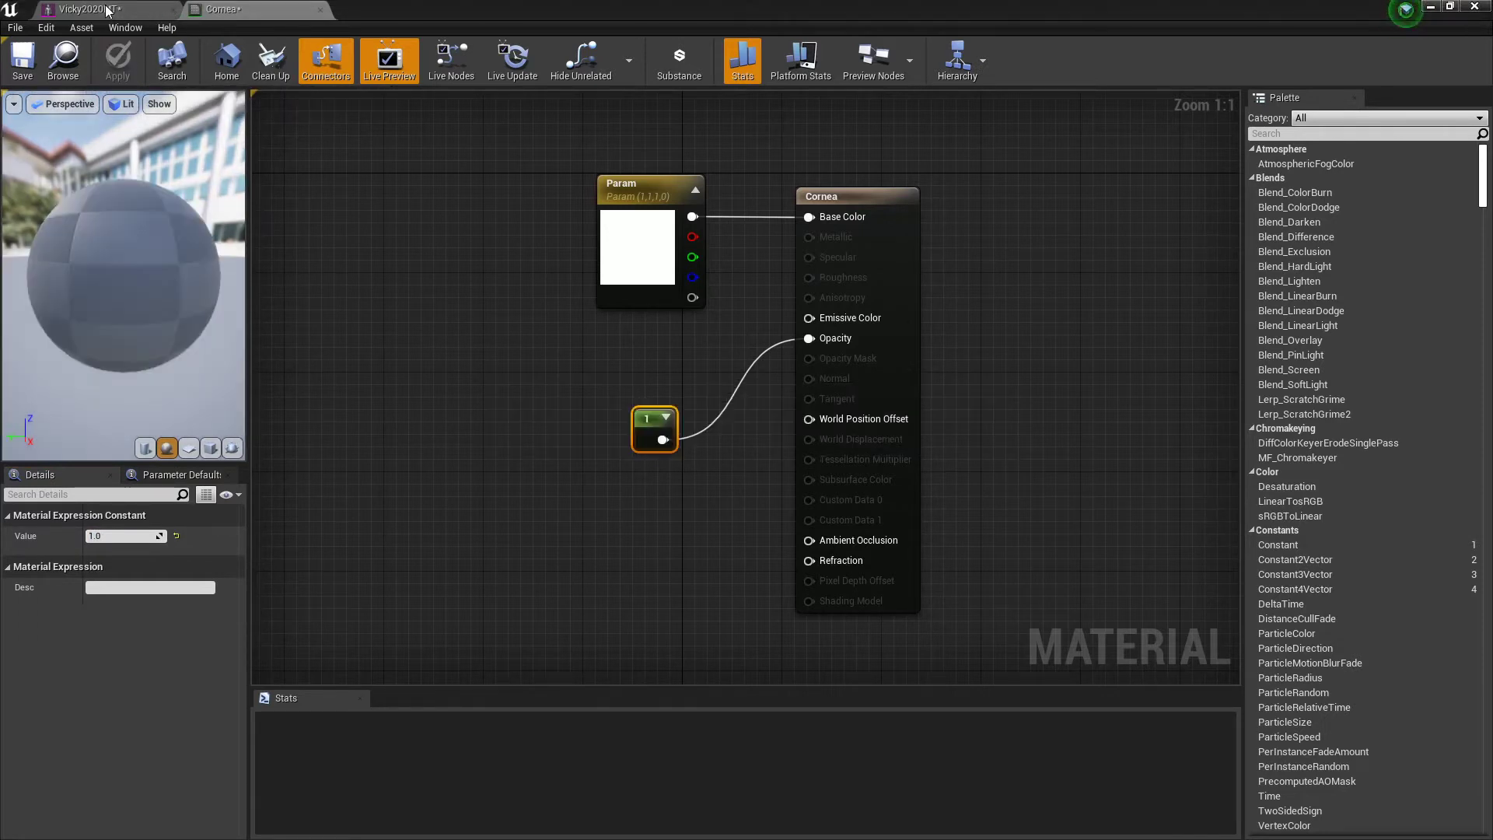
click(107, 9)
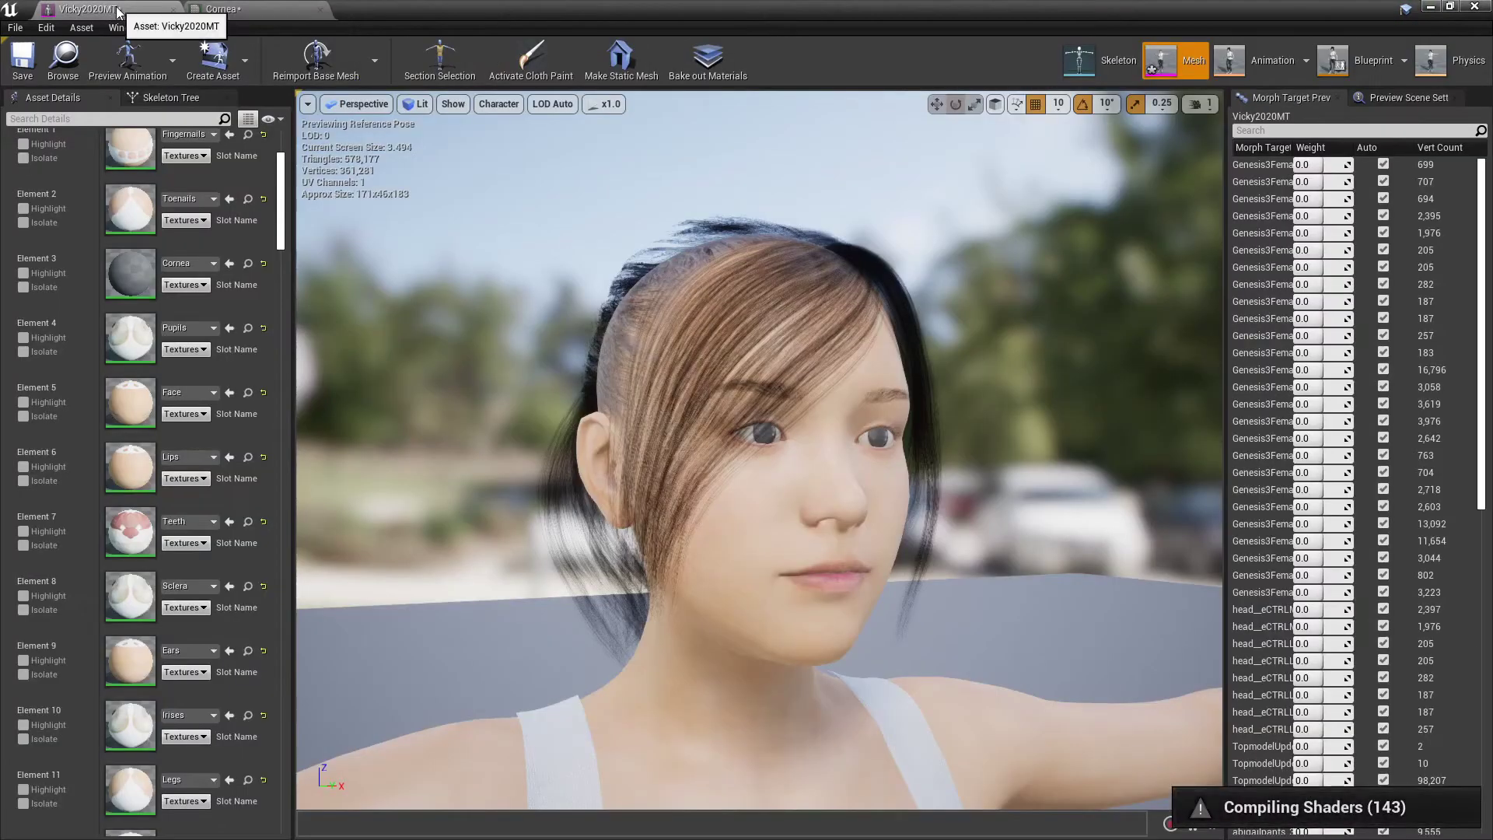
Open the Pupils material and move its Texture Sample node to the input side of the result node.
double_click(138, 341)
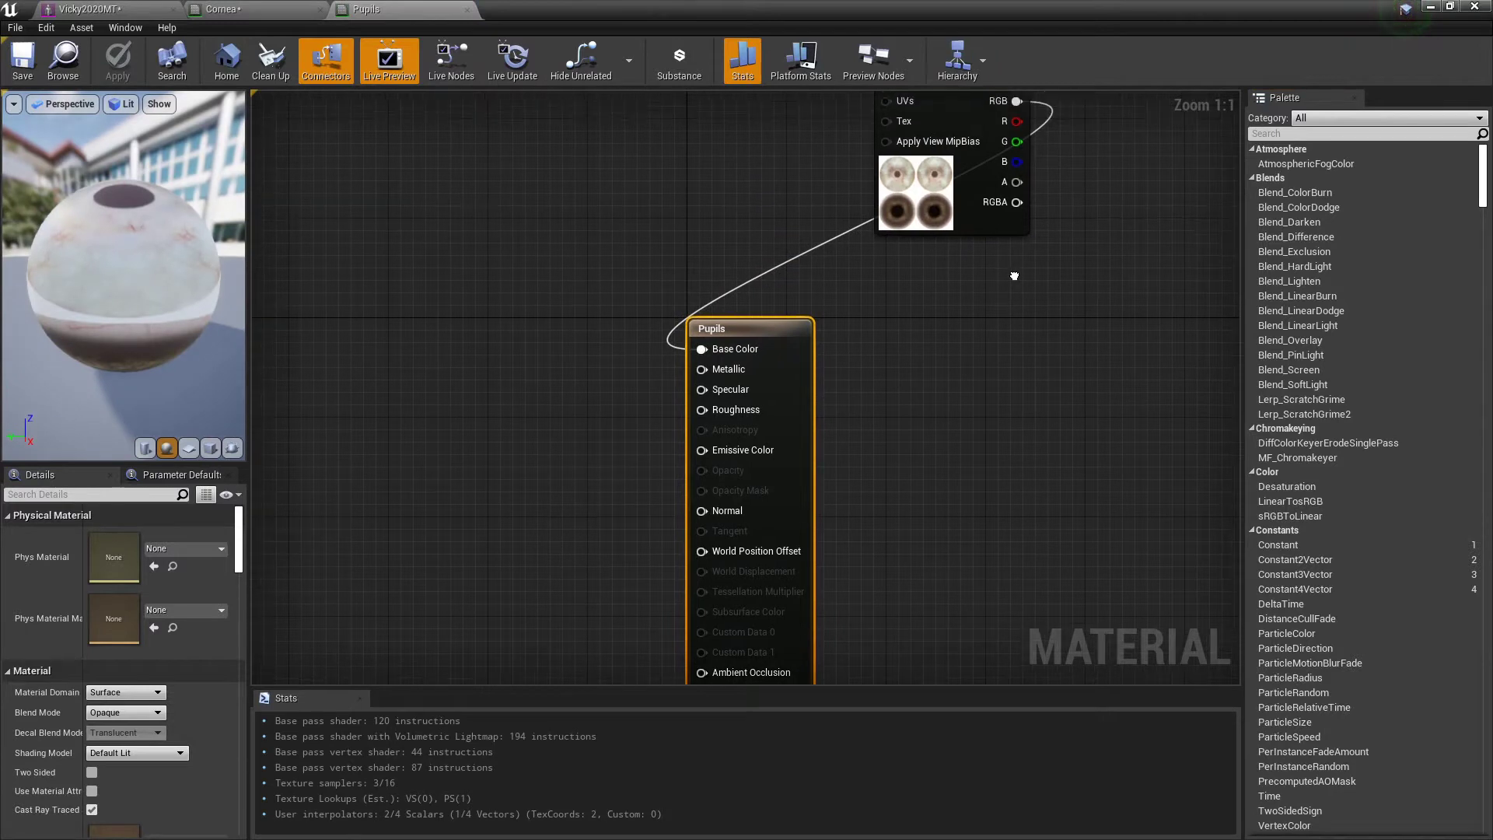
drag(940, 108, 498, 490)
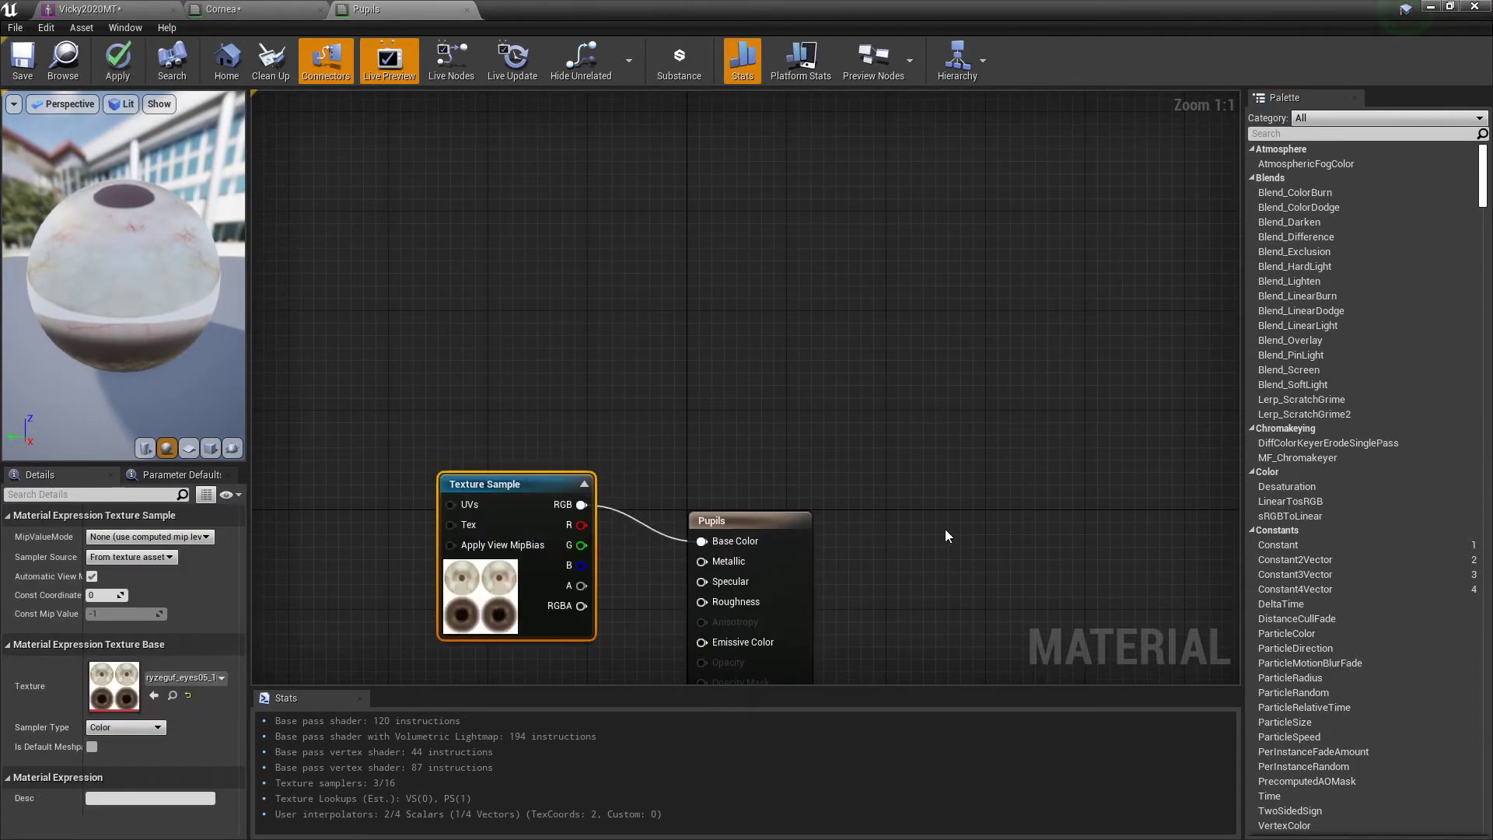
right_drag(943, 533, 953, 243)
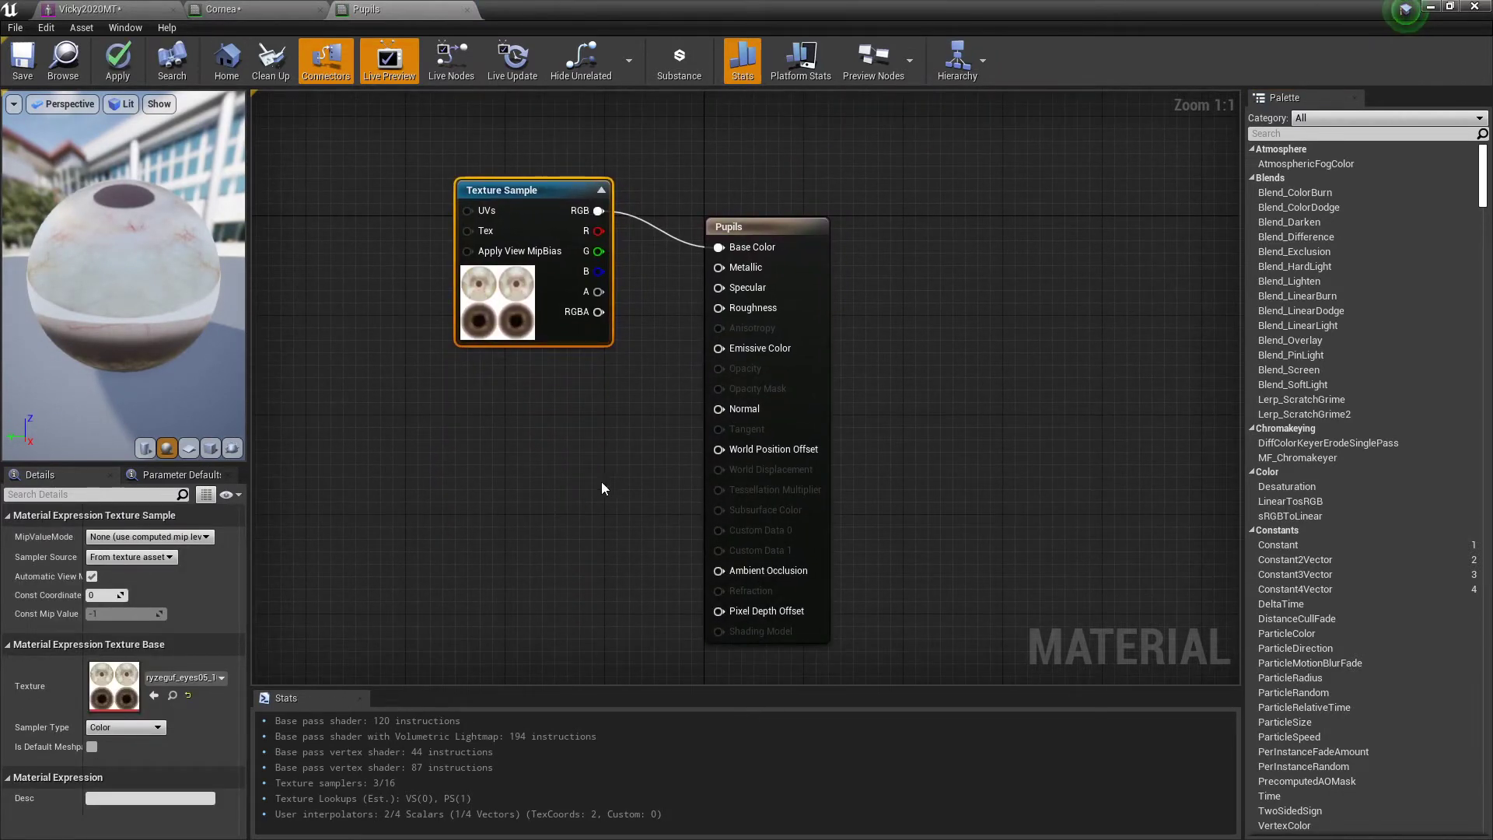
Set the Pupils material's blend mode to Translucent.
click(712, 247)
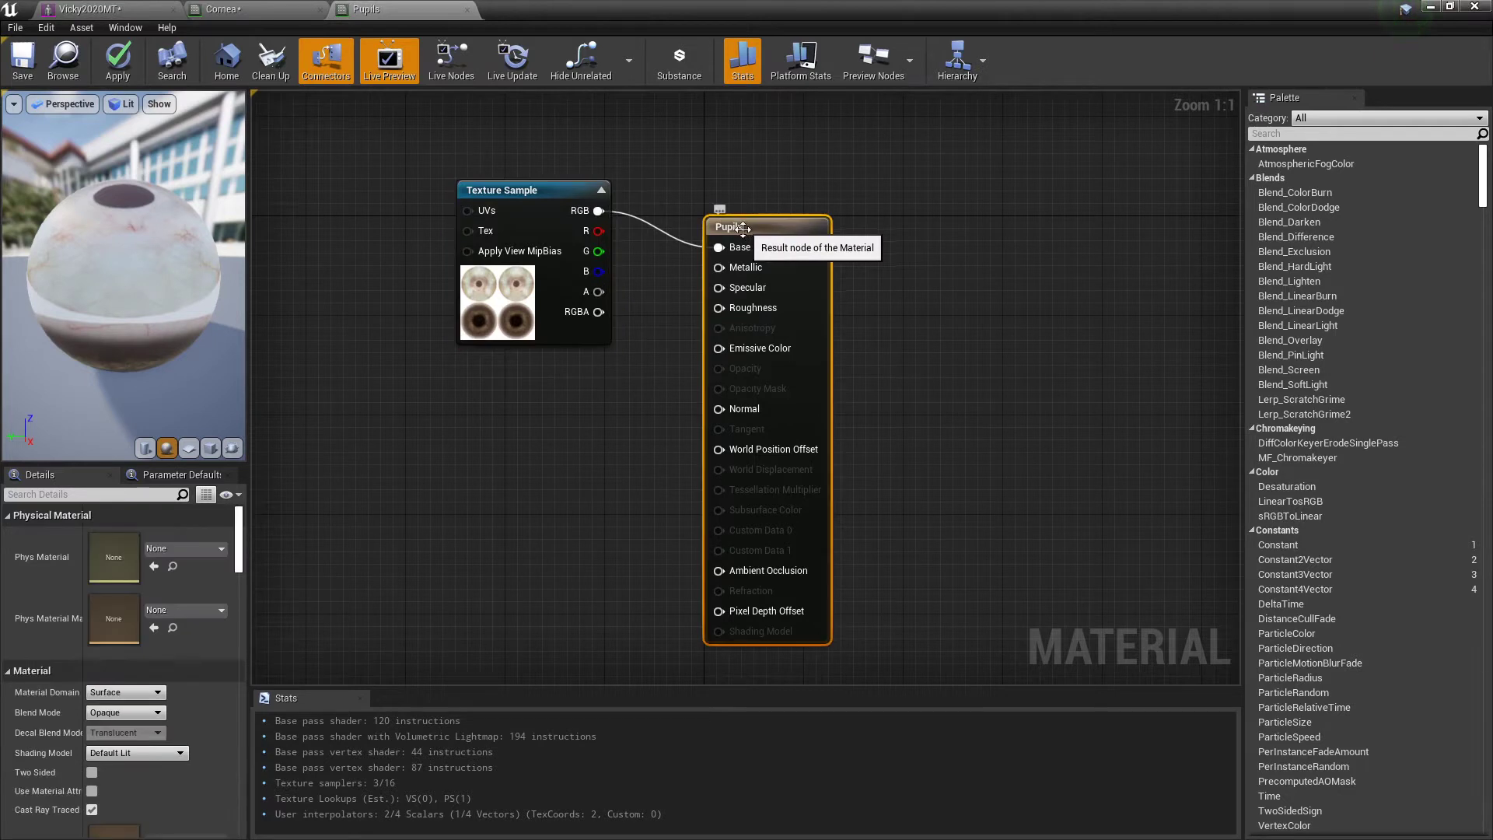
click(141, 713)
click(124, 744)
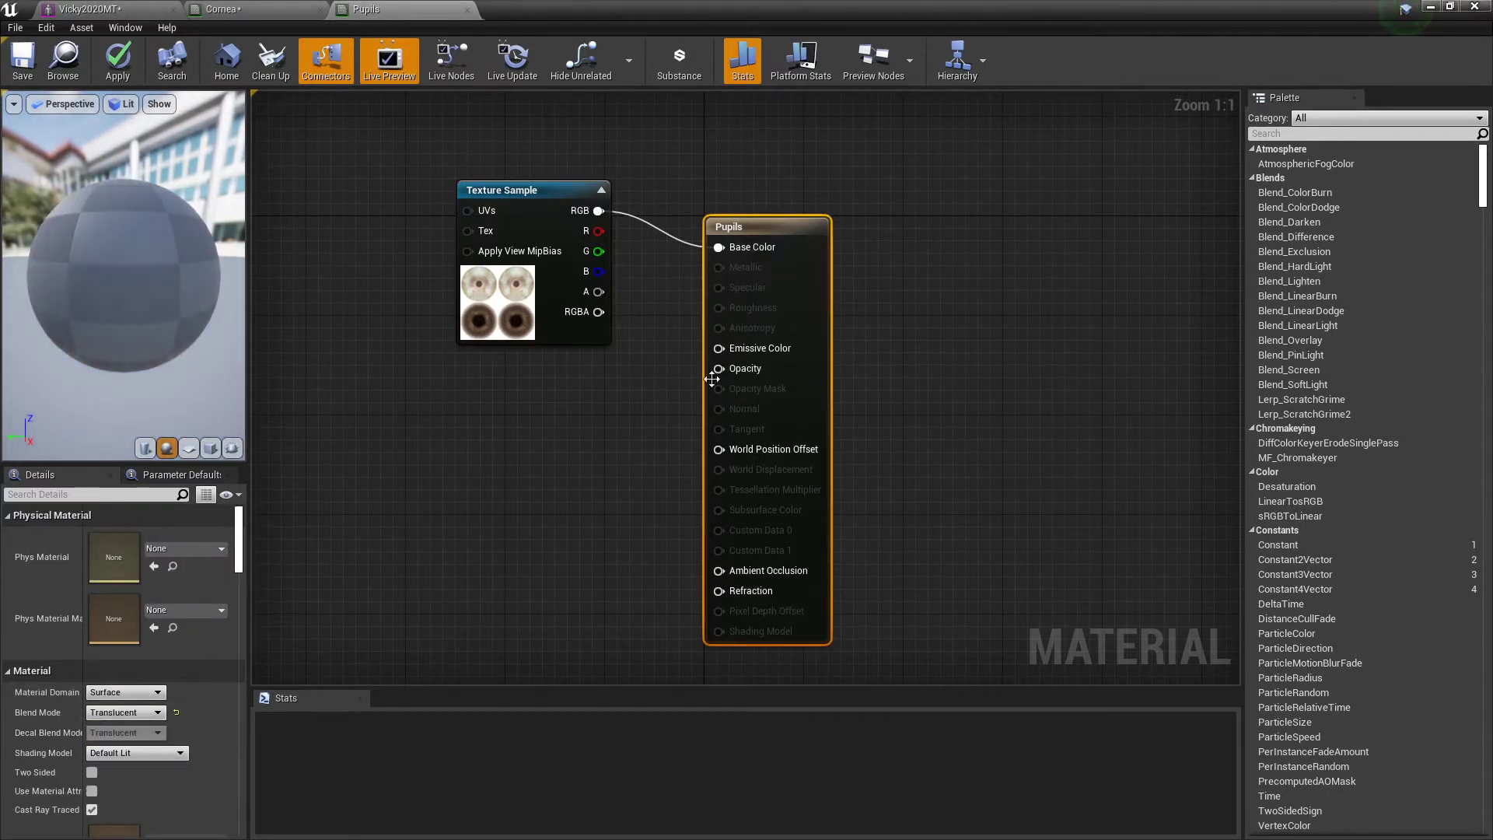
Connect a Constant node to the Pupils material's Opacity input and set its value to 1.
drag(718, 369, 594, 422)
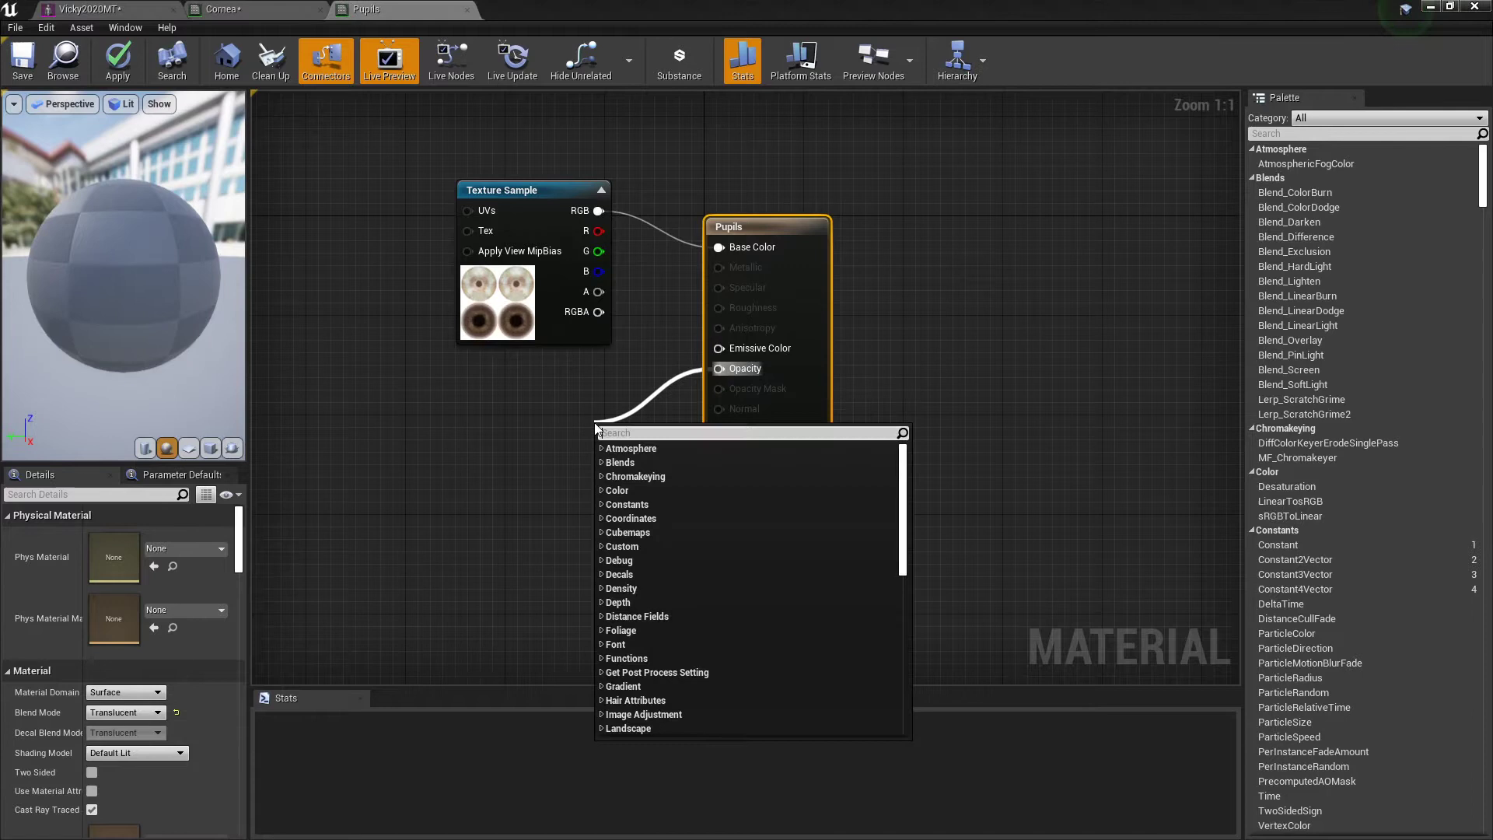
text(constant)
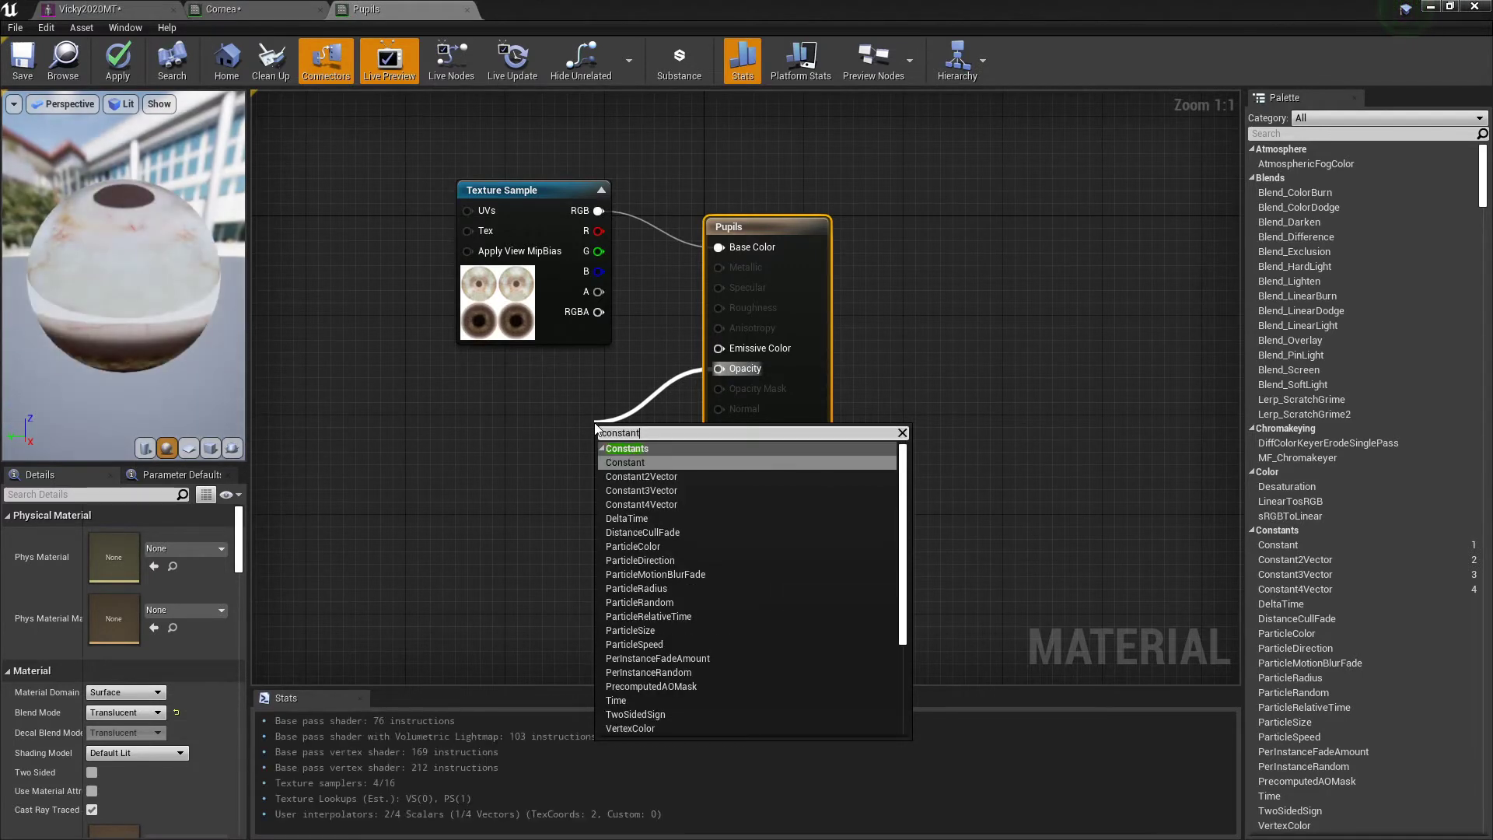
click(631, 463)
drag(124, 536, 108, 536)
click(109, 536)
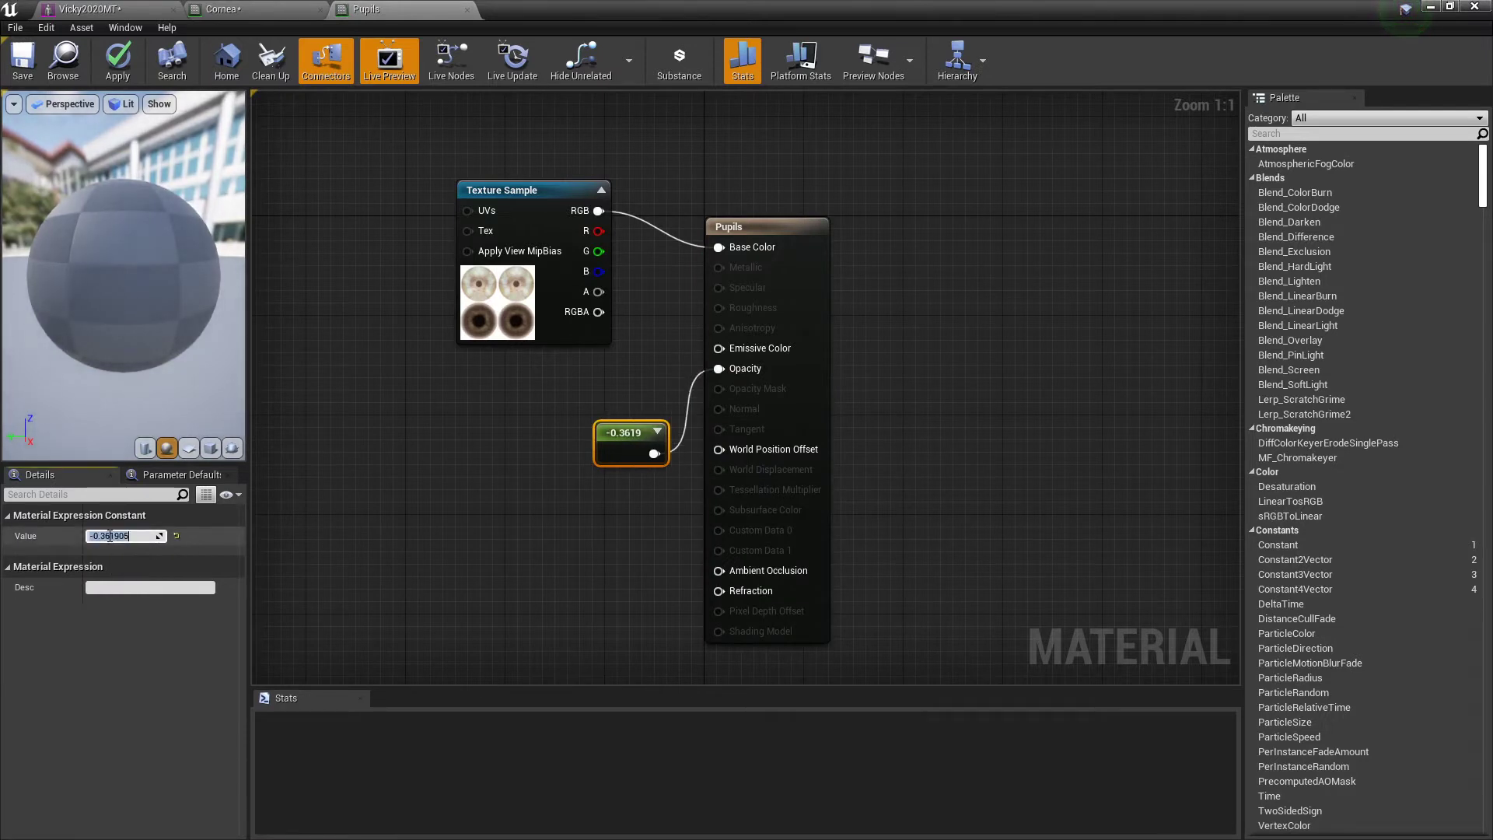
text(1)
key(Return)
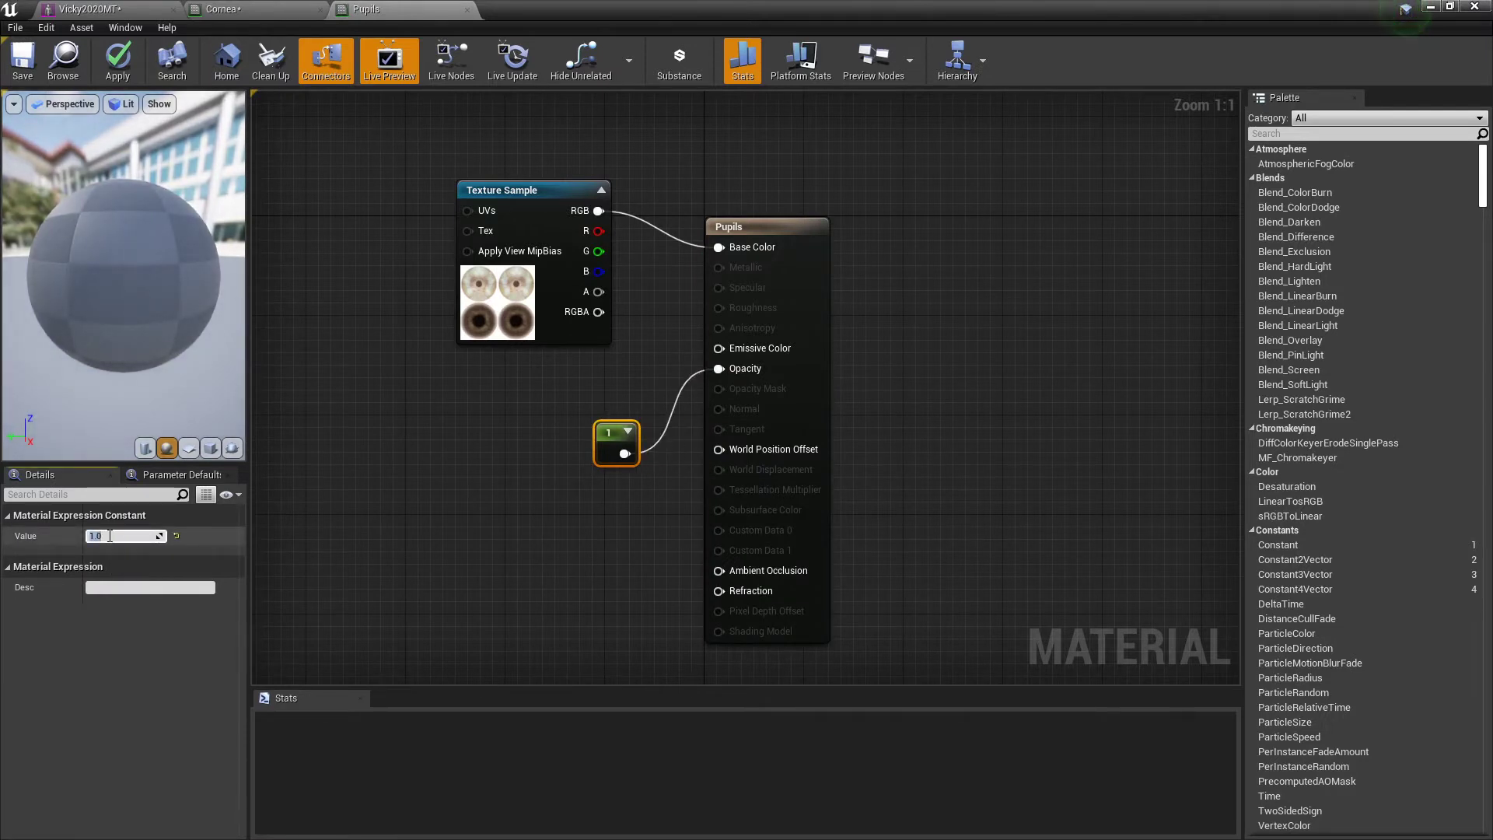
Apply and save the Pupils material, and save the Cornea material as well.
click(117, 66)
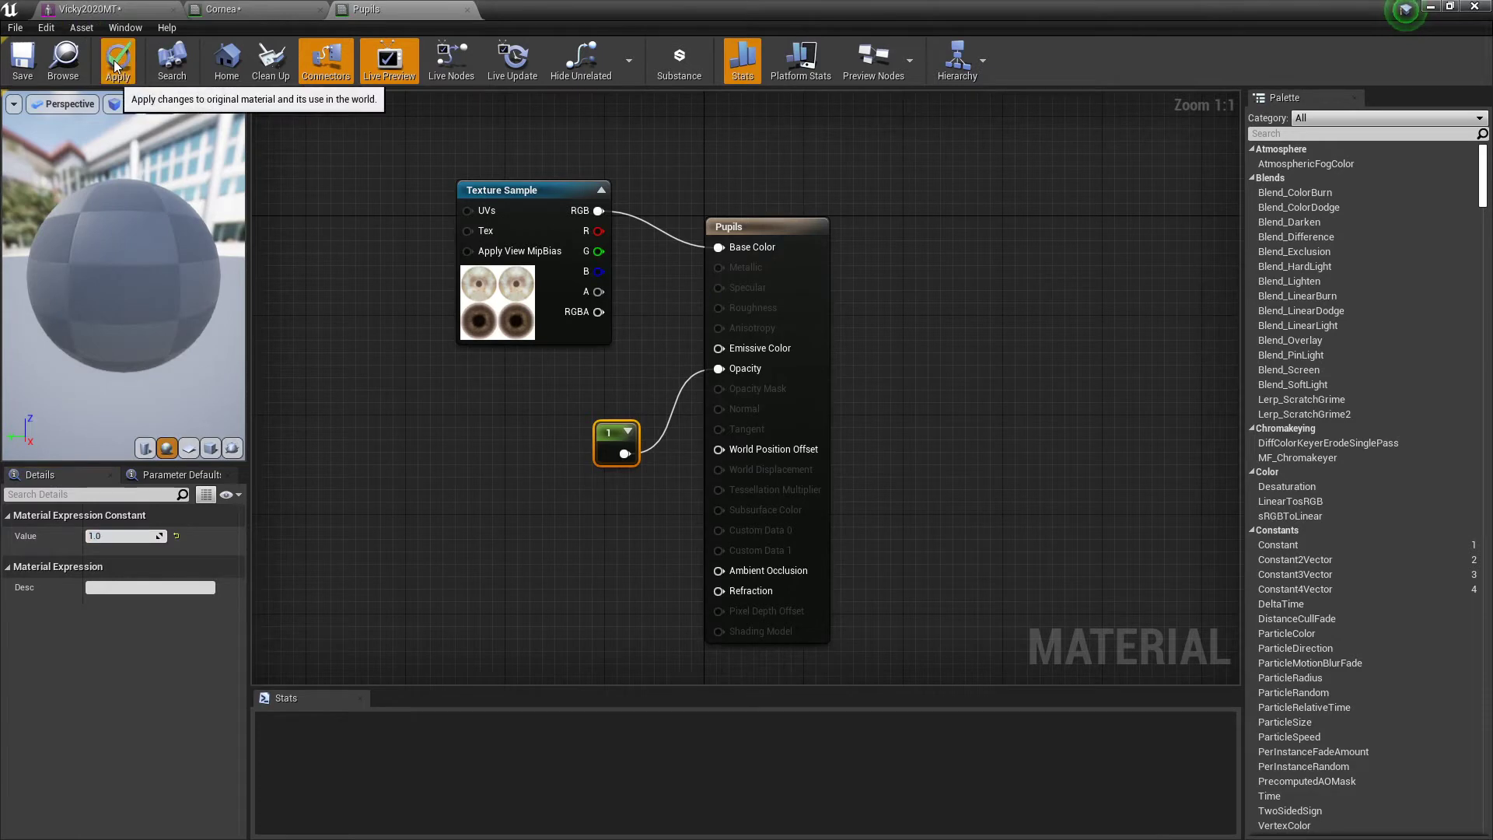
click(22, 66)
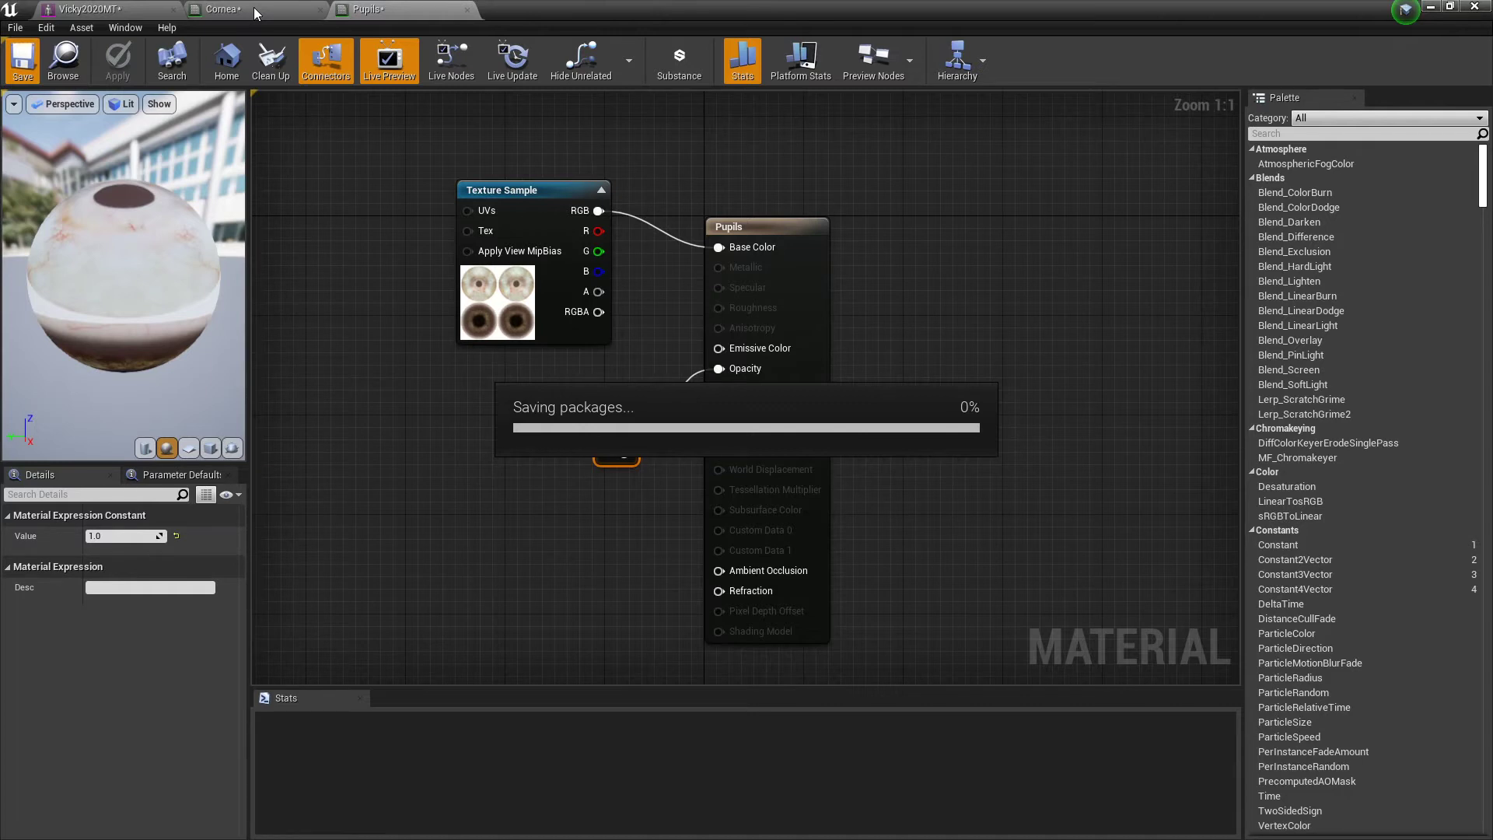
click(253, 7)
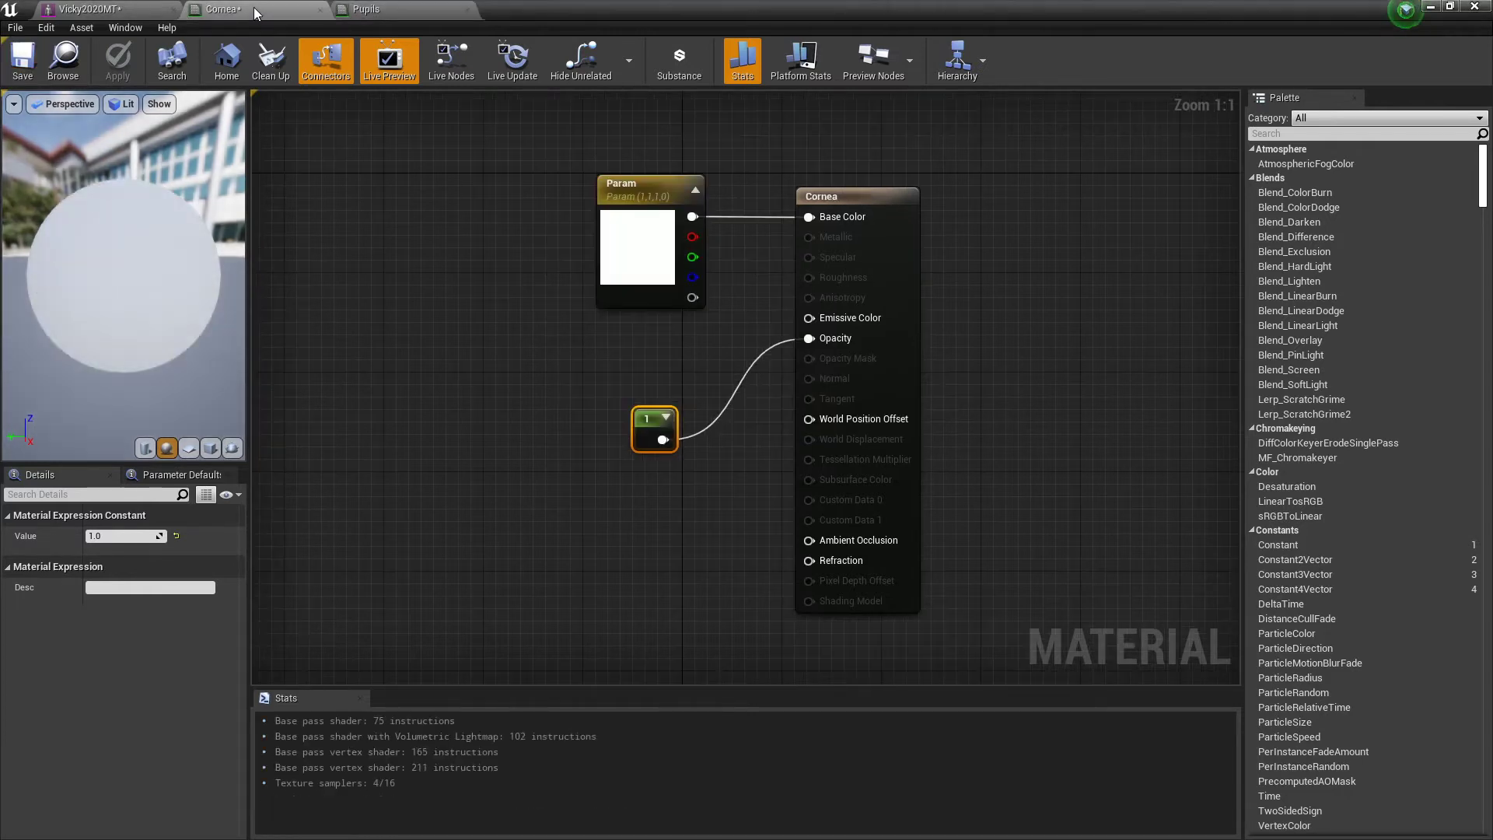
click(23, 60)
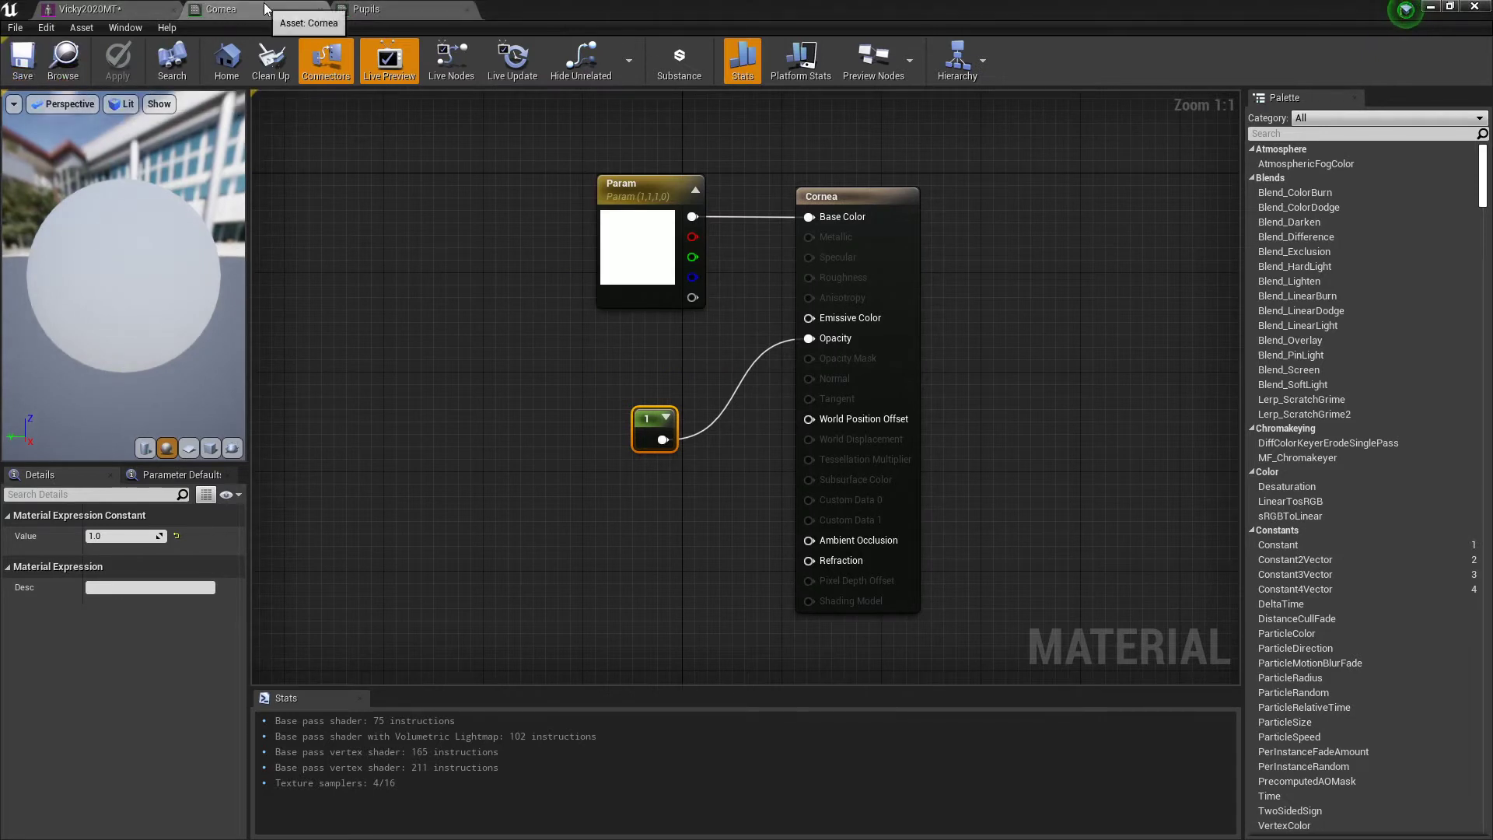
Open the Sclera material from the Vicky2020MT mesh and move its Texture Sample node to the input side of the result node.
click(107, 14)
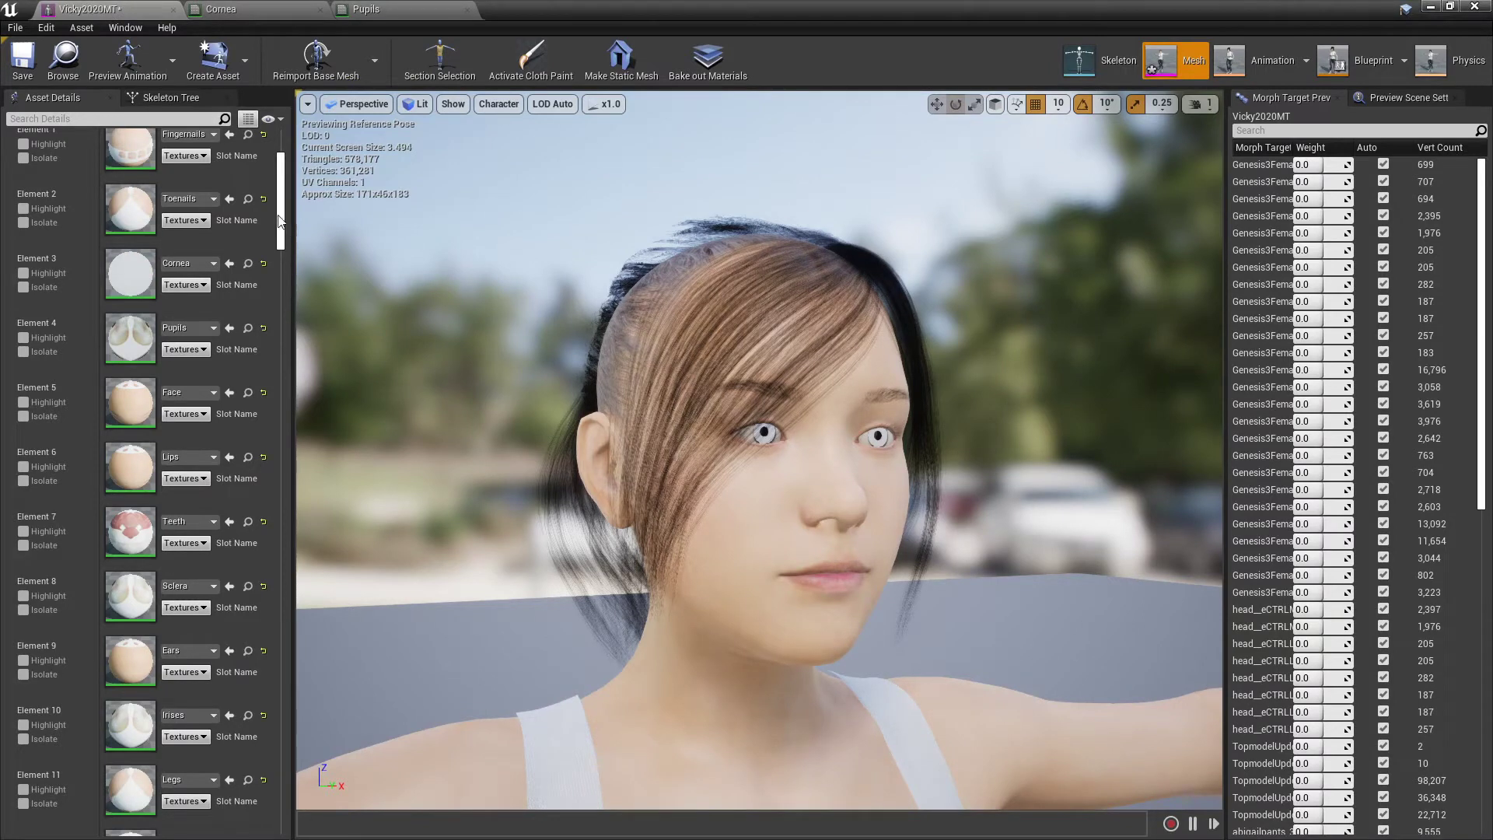
scroll(280, 214, down, 2)
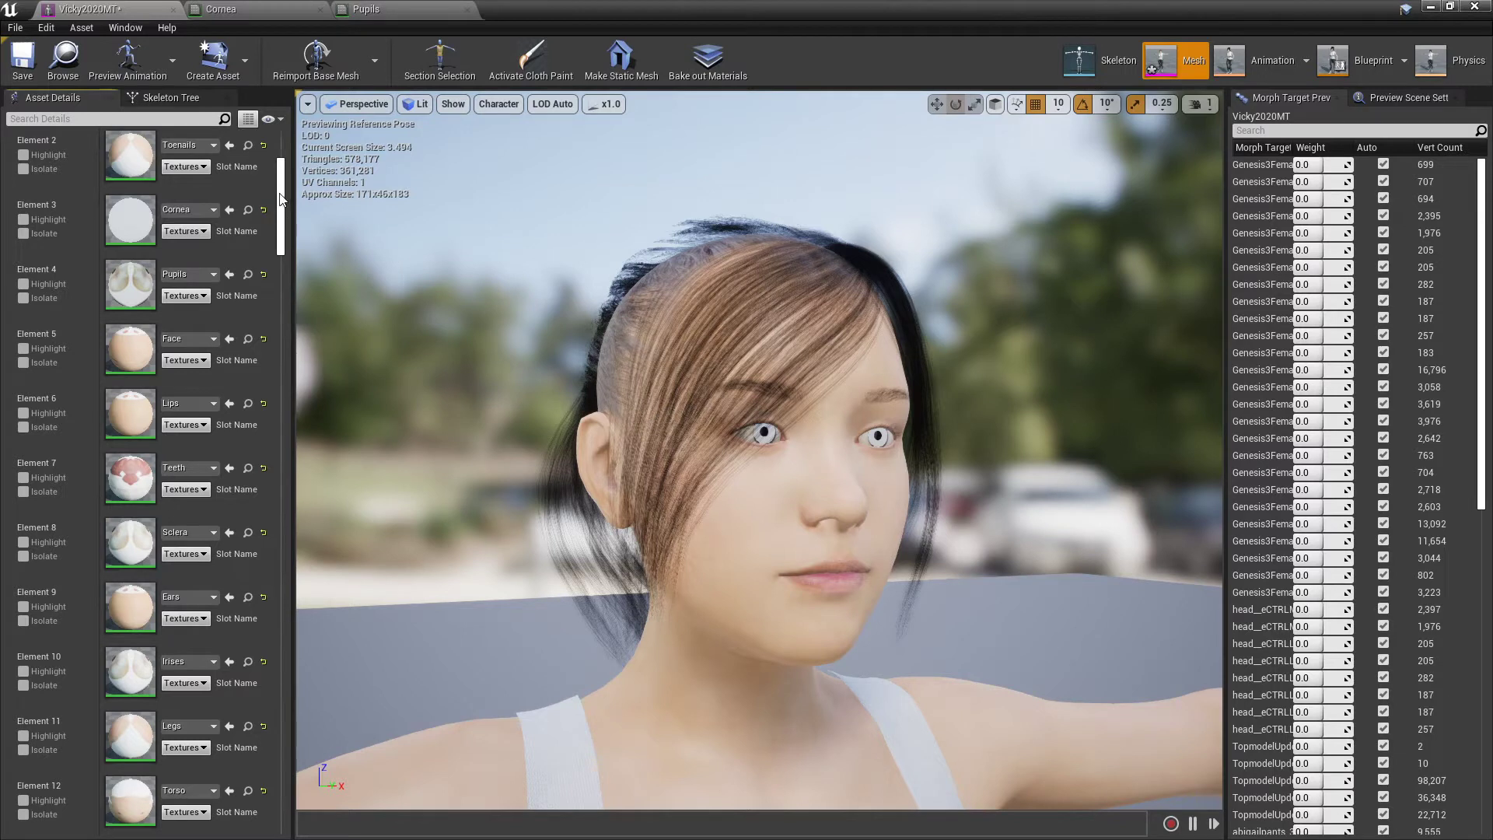
drag(281, 199, 279, 226)
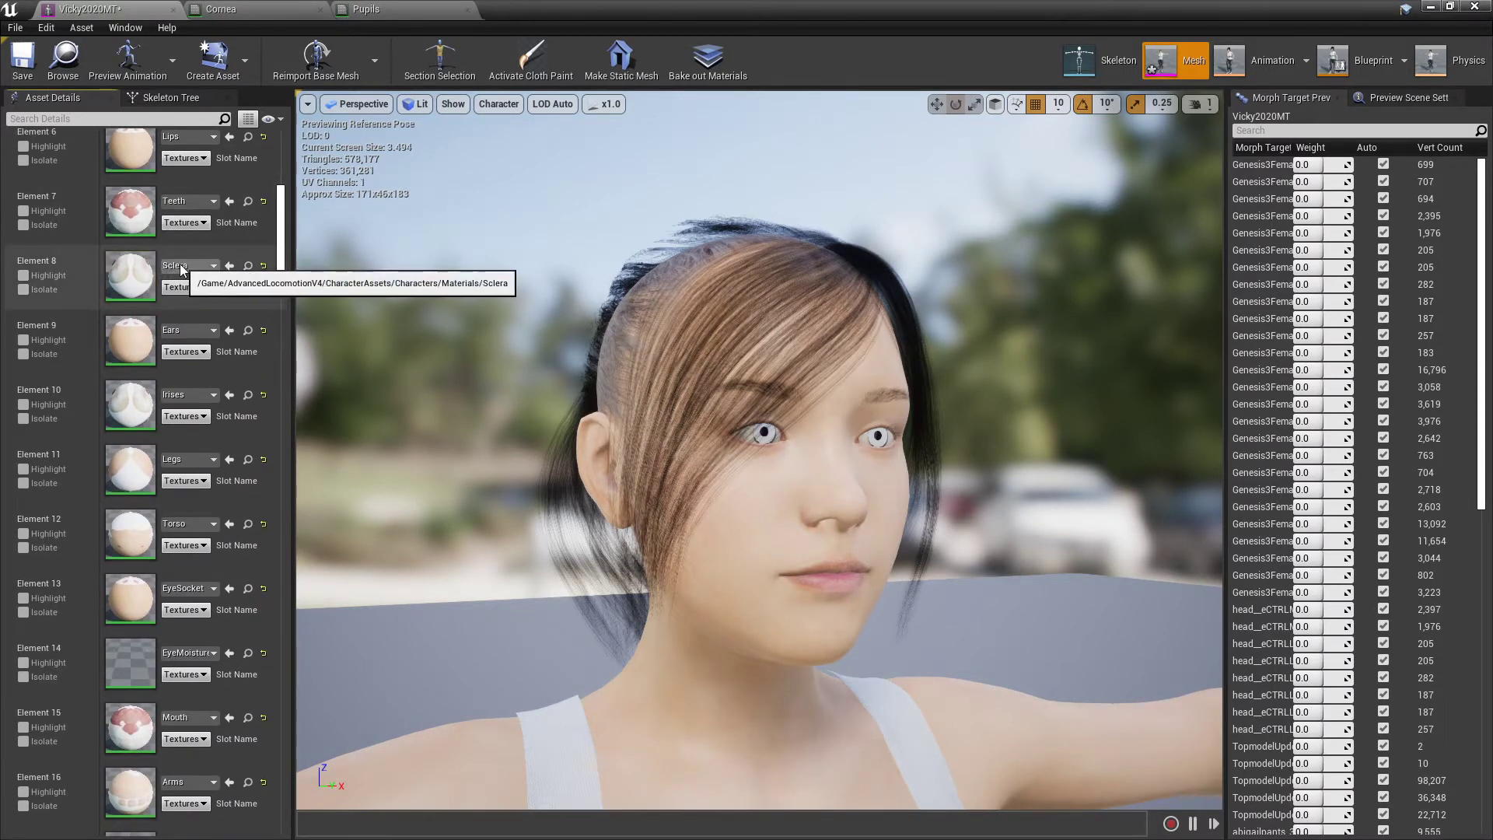
double_click(133, 274)
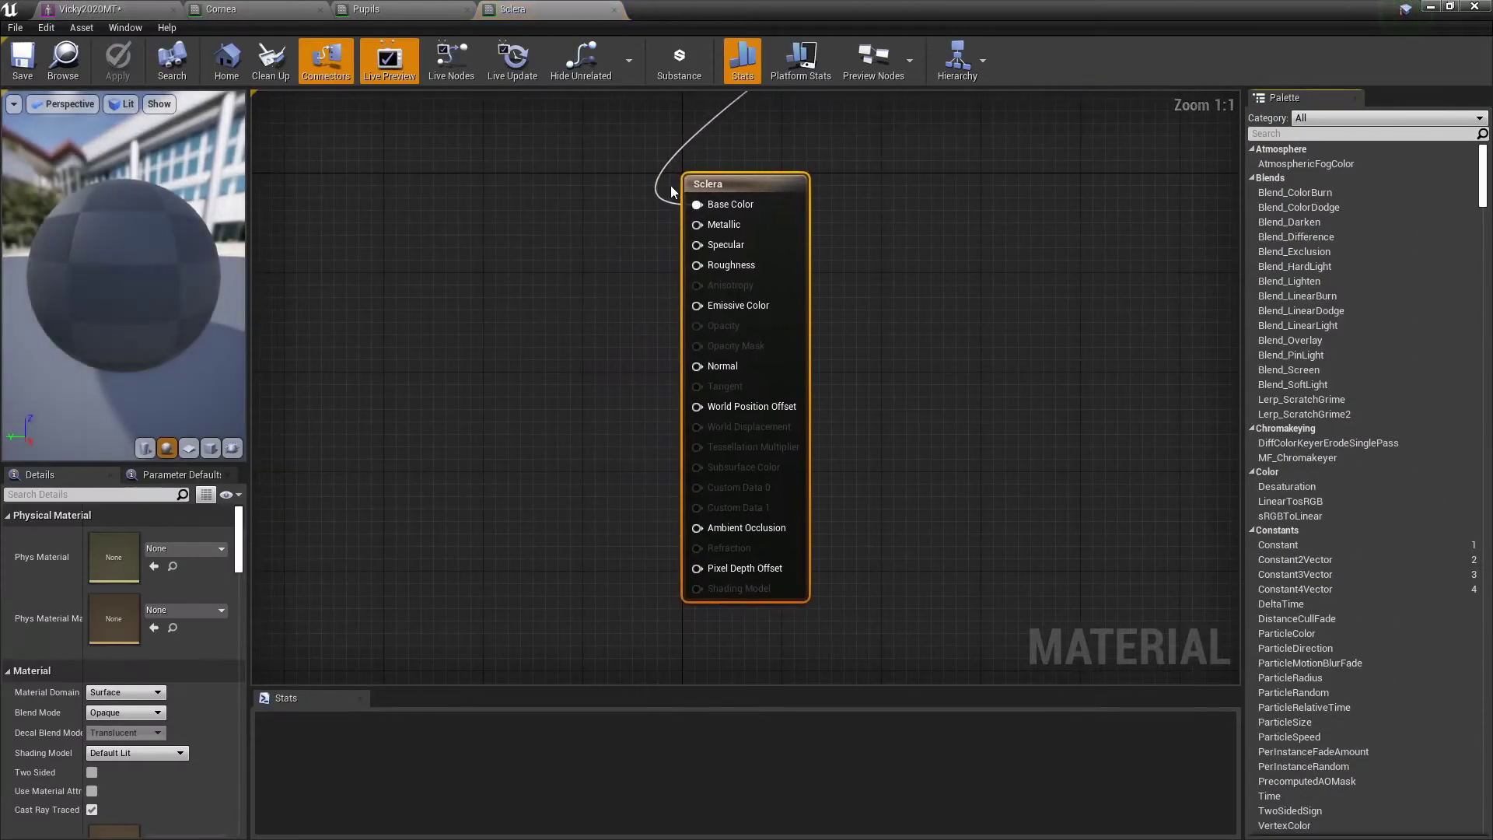
right_drag(982, 227, 986, 424)
drag(964, 136, 482, 365)
right_drag(896, 500, 905, 265)
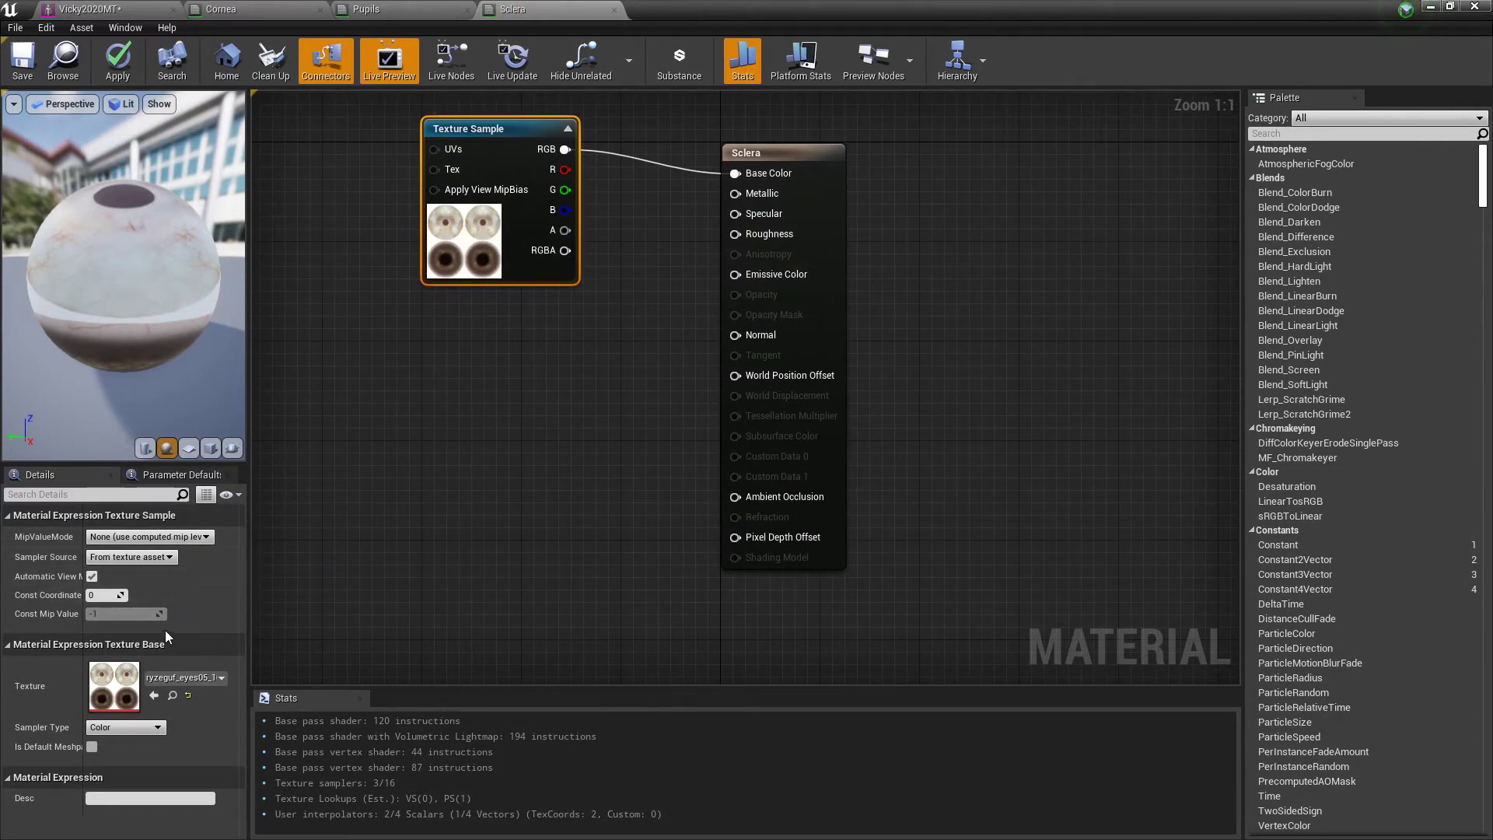
Set the Sclera material's blend mode to Translucent.
click(751, 165)
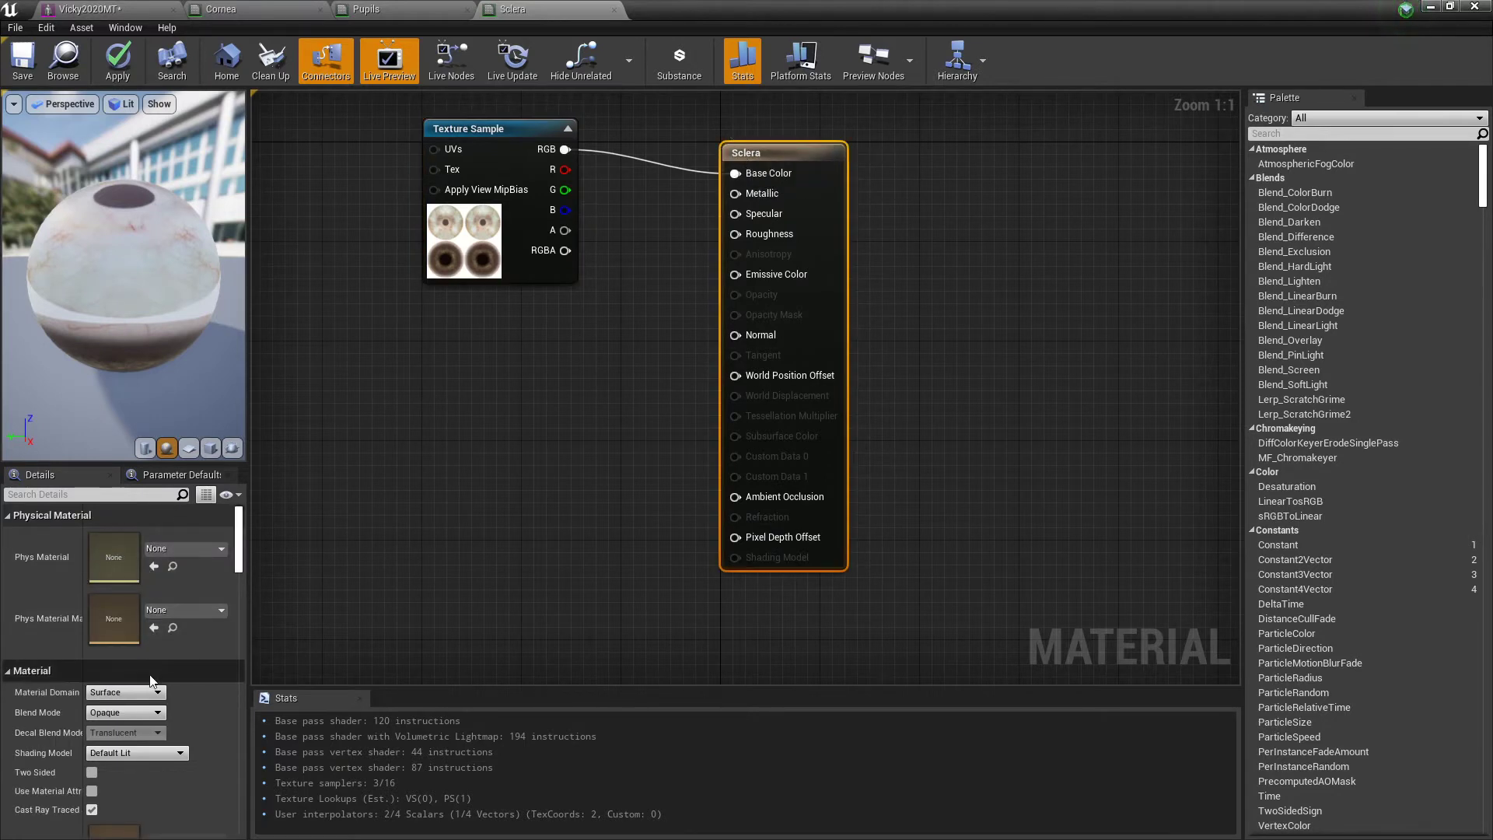
click(143, 713)
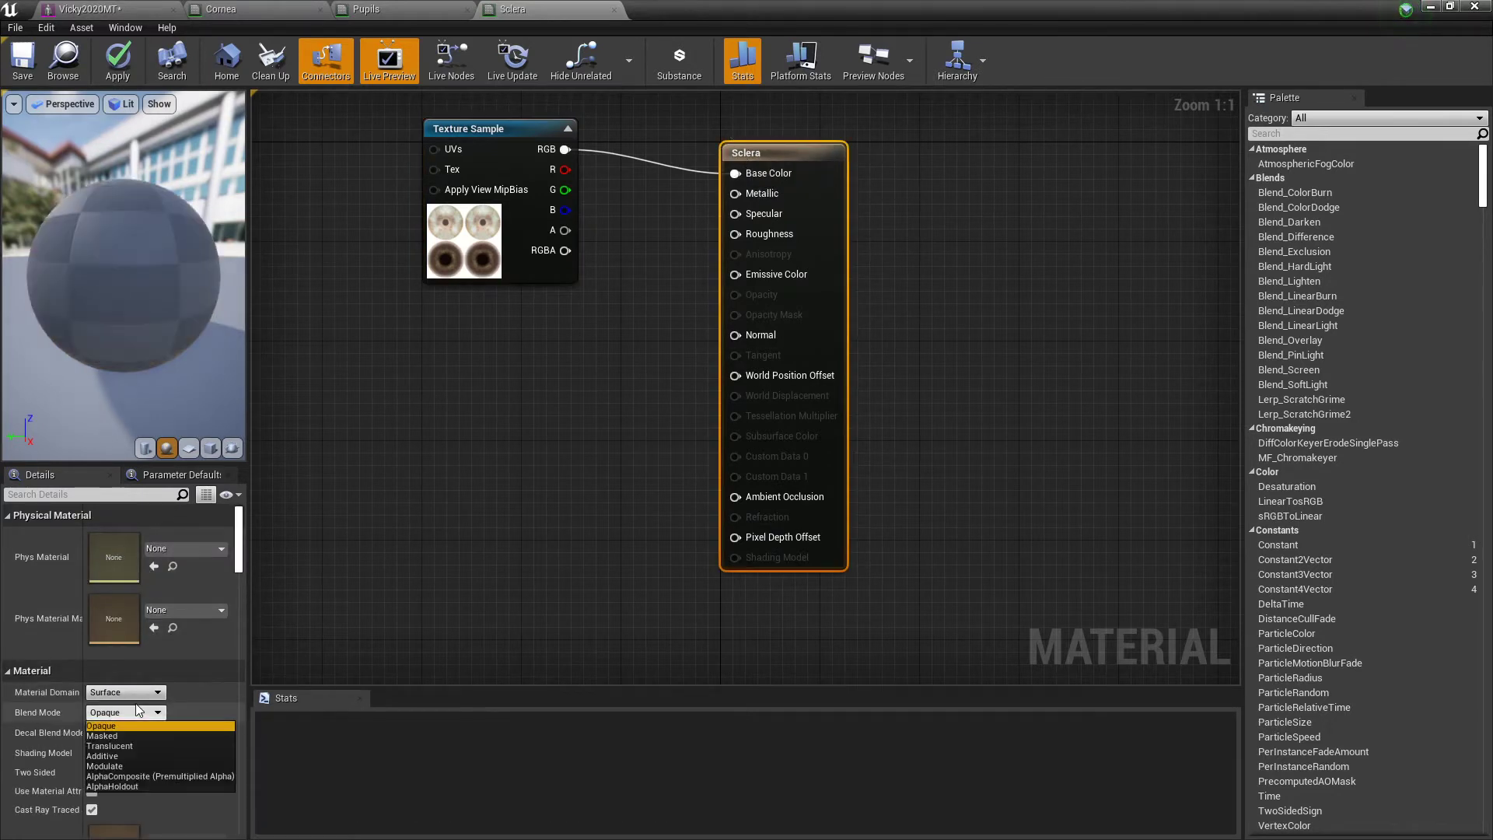
click(126, 745)
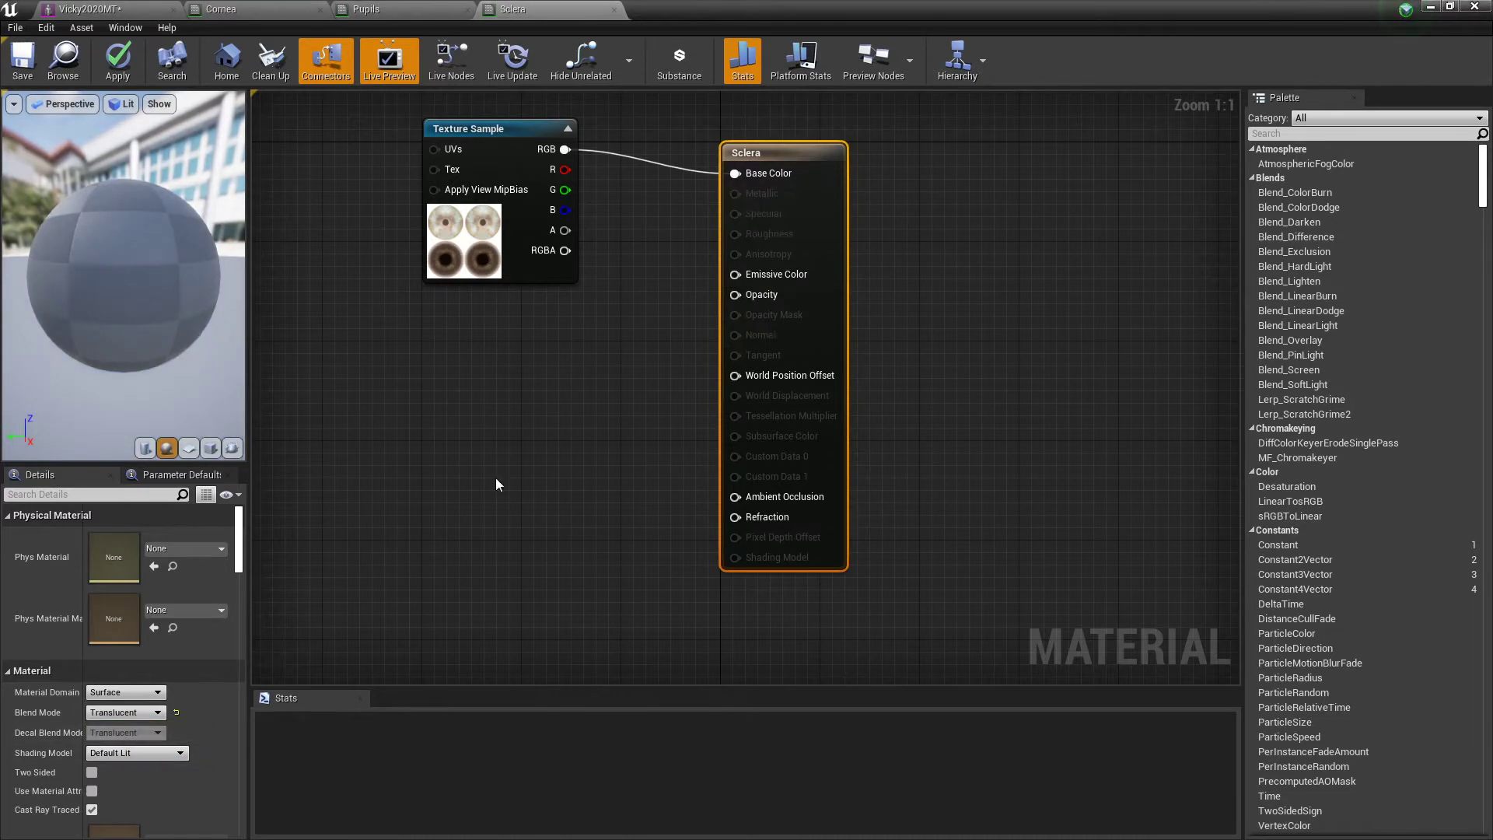
Connect a Constant node to the Sclera material's Opacity input and set its value to 1.
drag(734, 295, 562, 371)
text(constant)
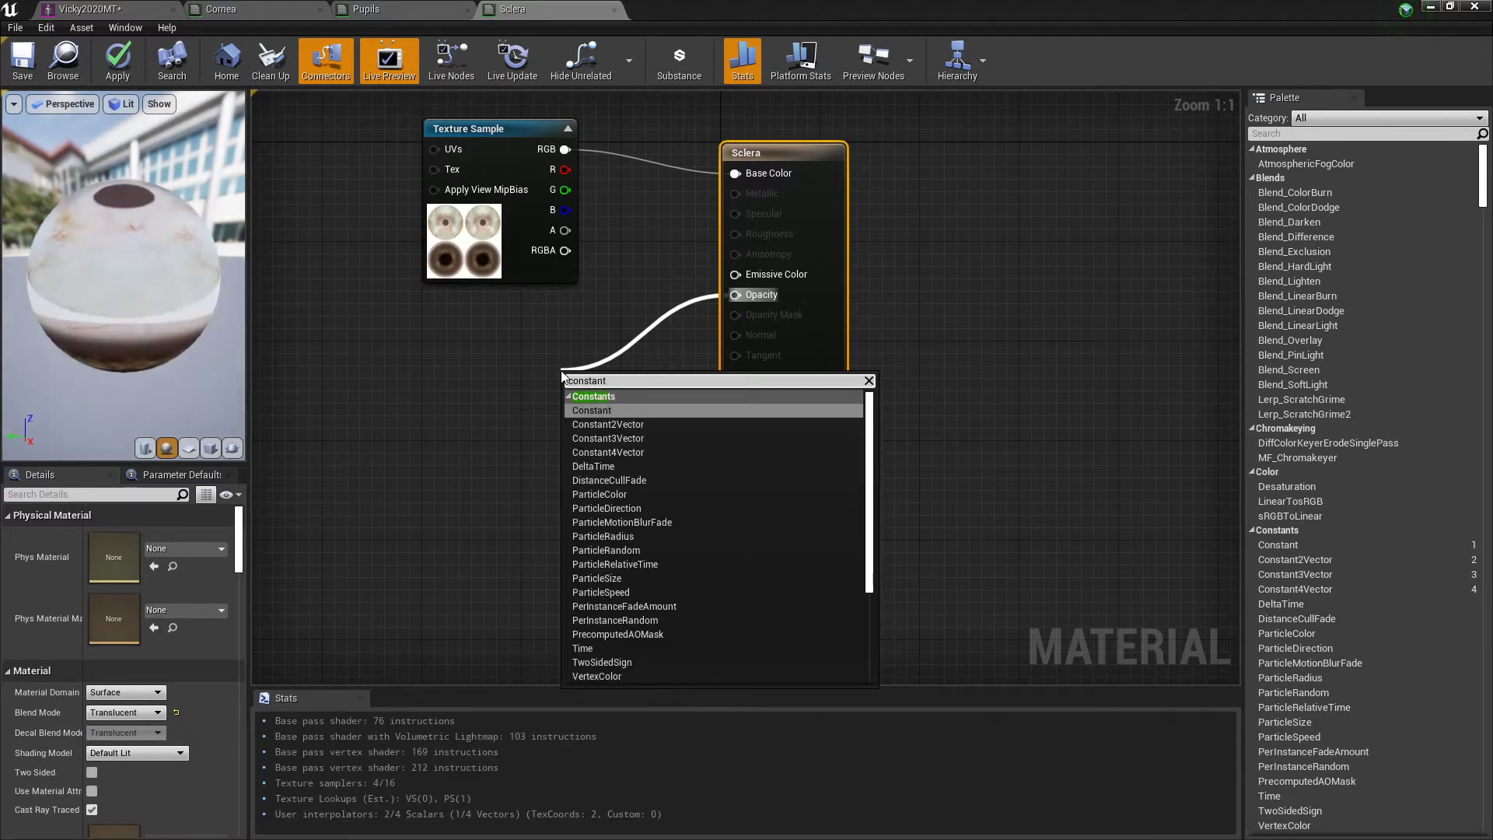
click(592, 410)
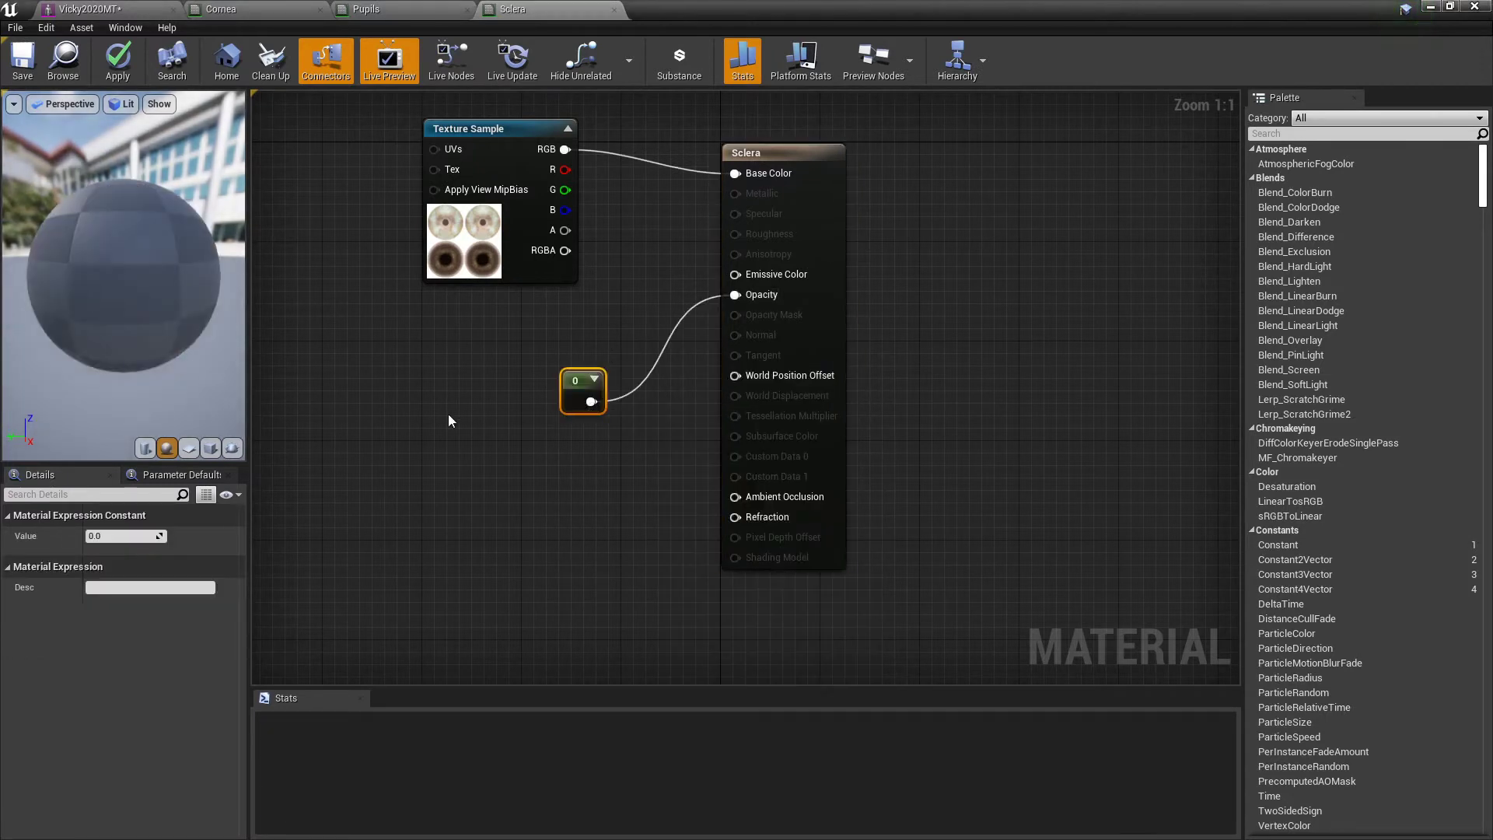
click(96, 536)
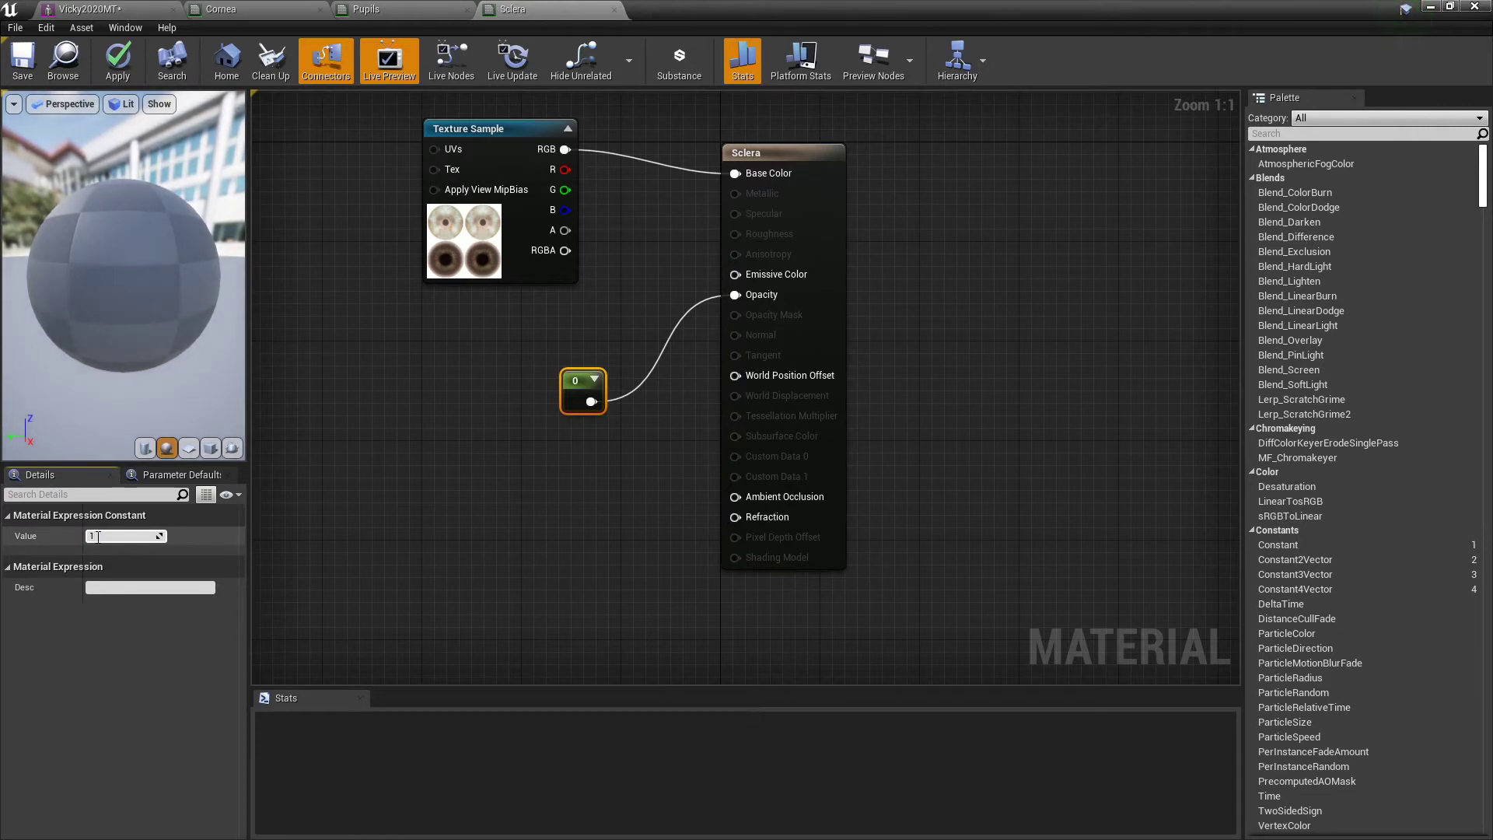
key(Return)
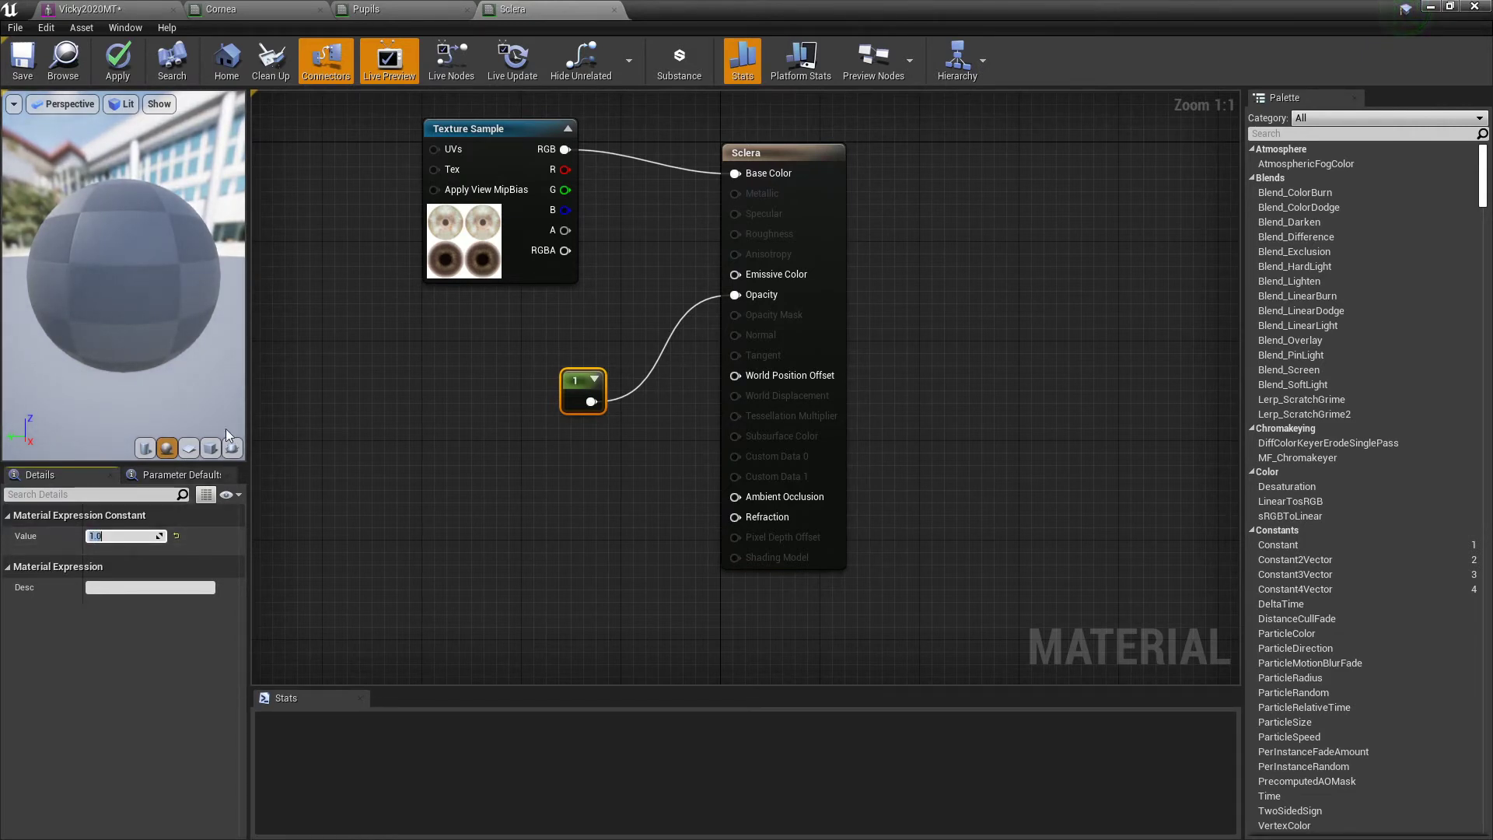
Apply the changes to the Sclera material and save it.
click(118, 64)
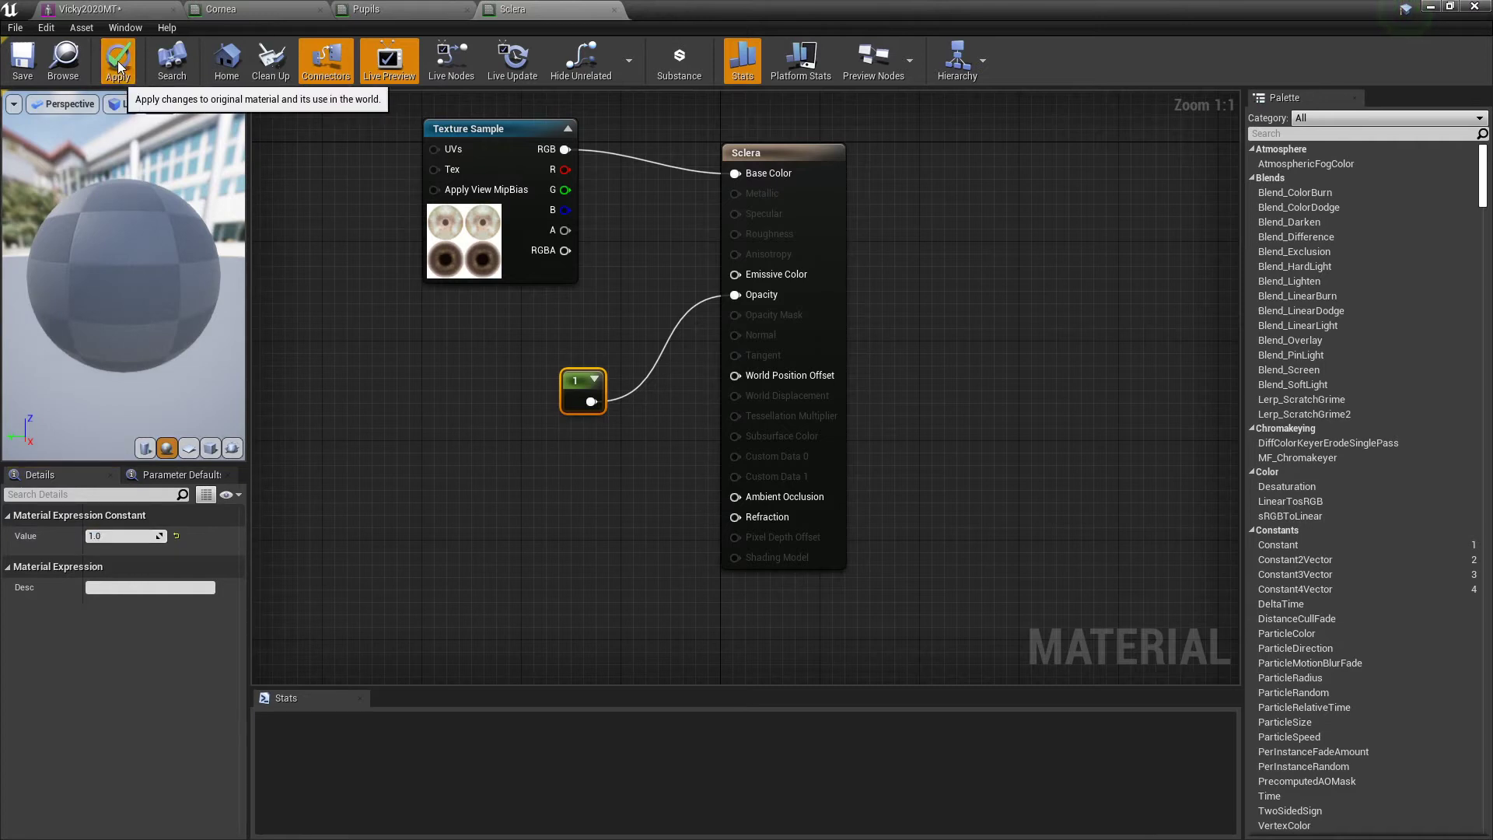
click(24, 67)
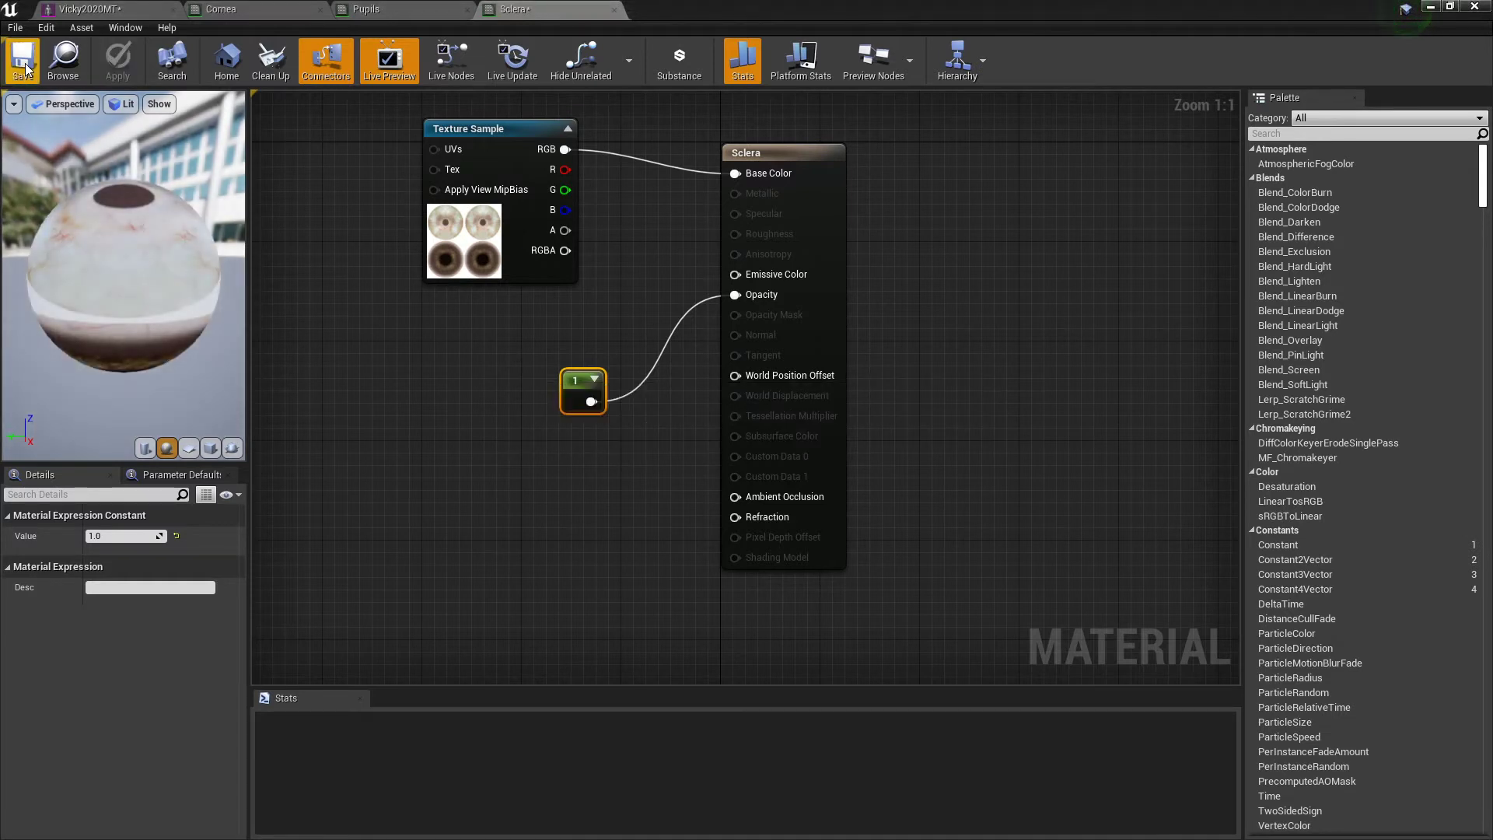
click(24, 66)
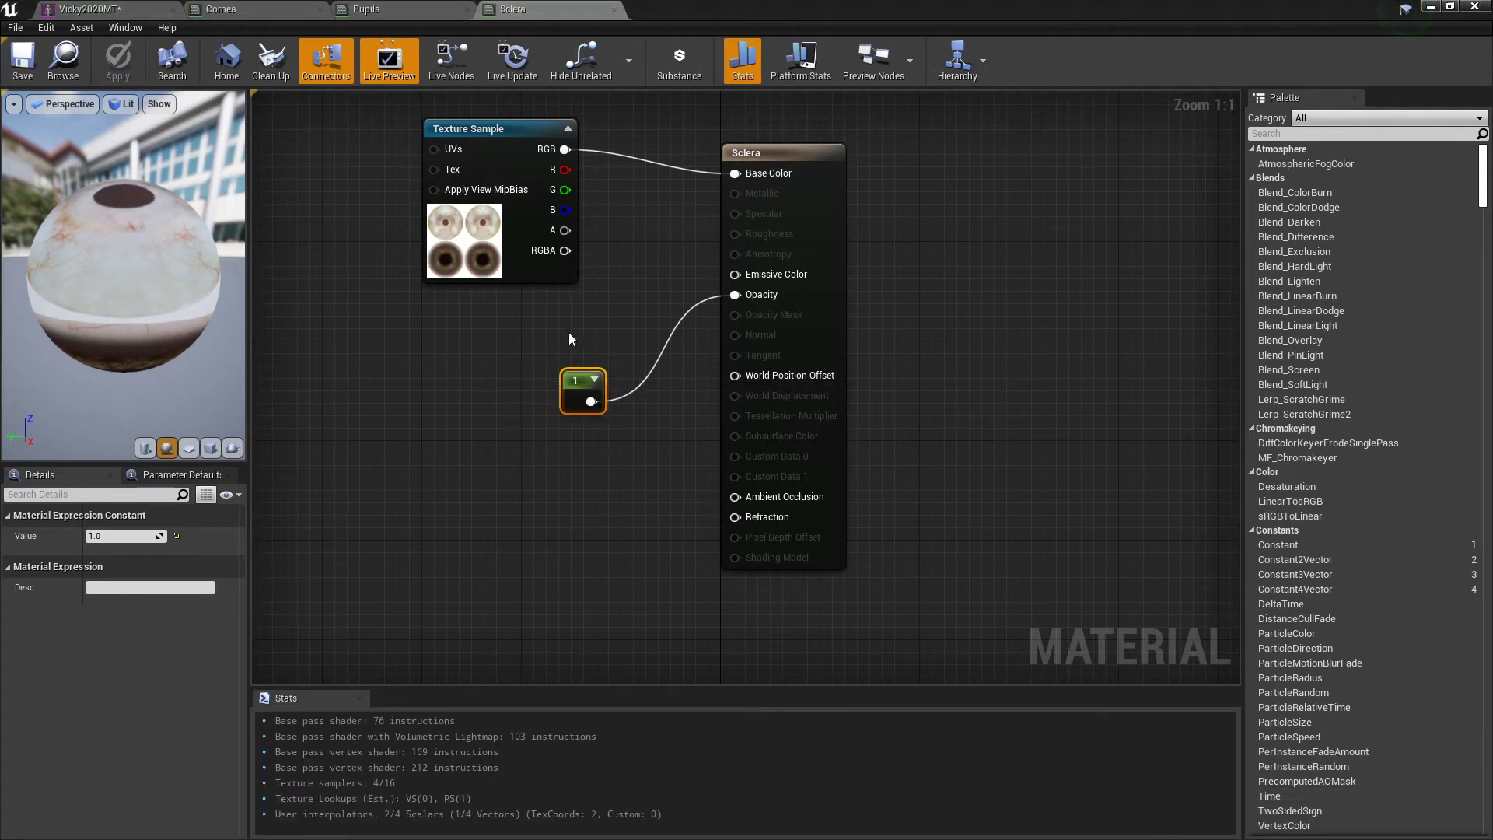
Open the Irises material from the Vicky2020MT mesh and move its Texture Sample node to the input side of the result node.
click(86, 9)
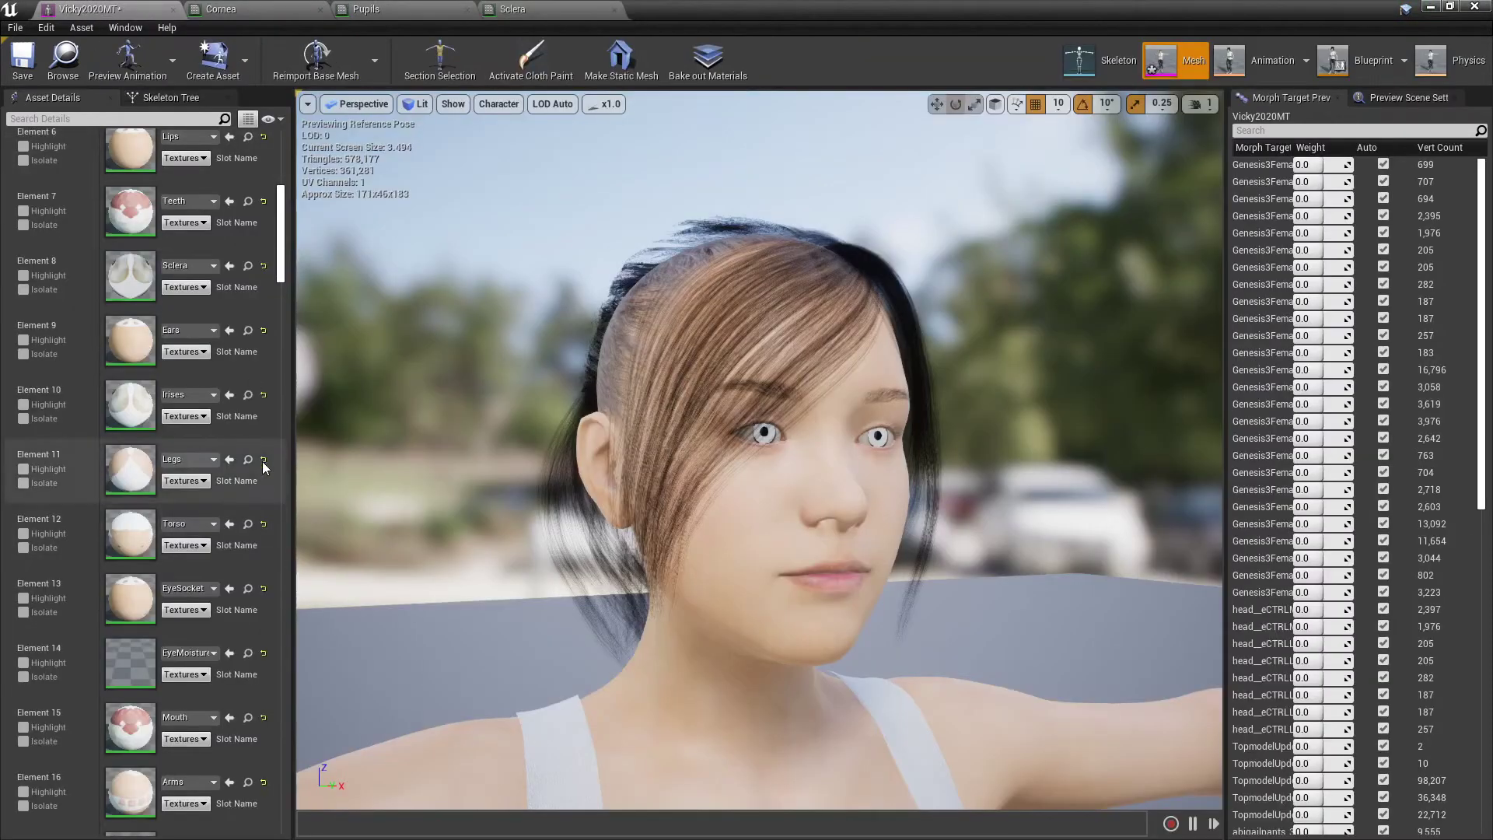
double_click(139, 414)
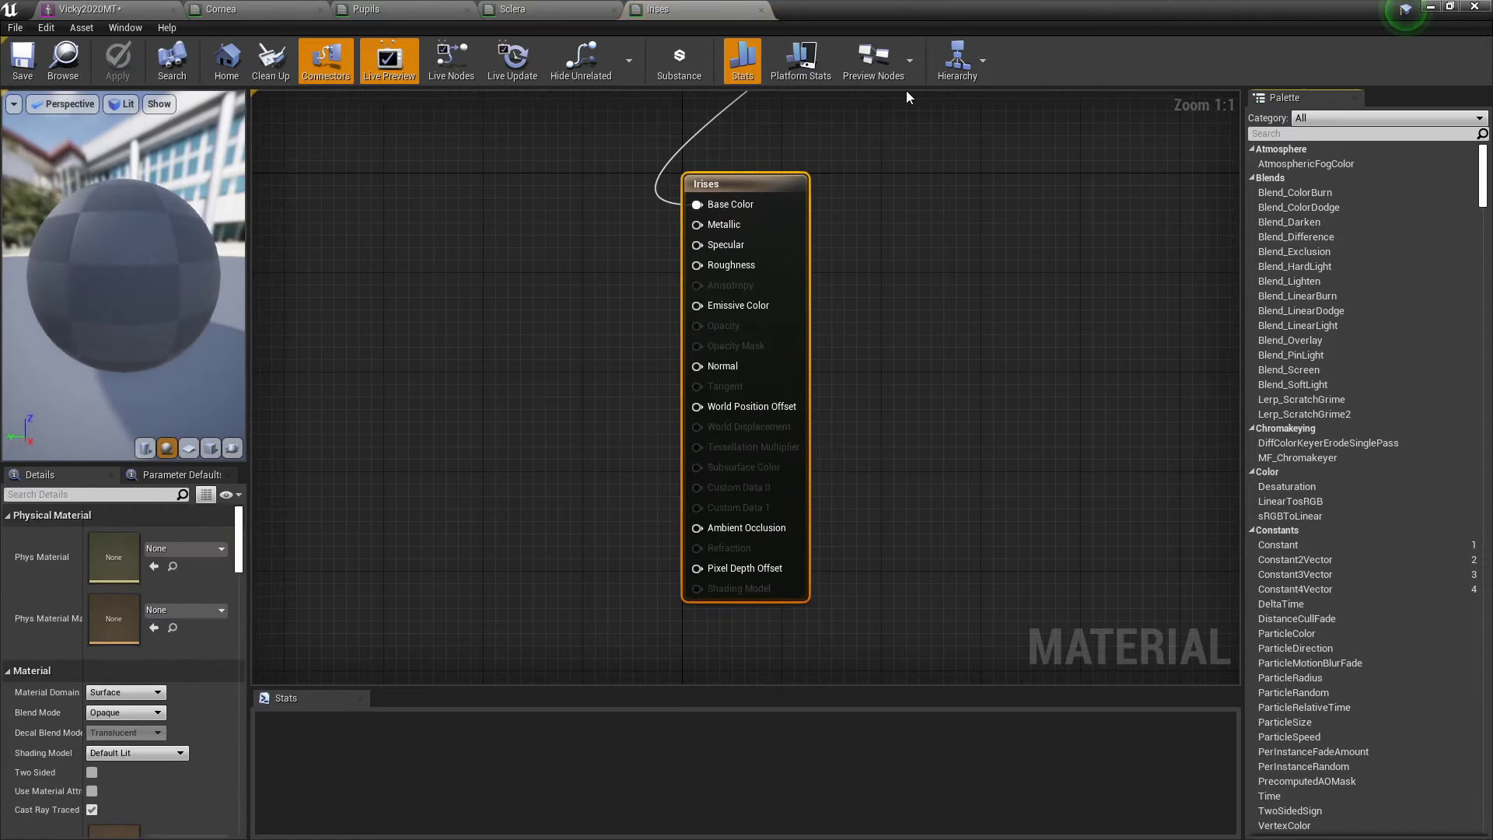
right_drag(920, 239, 926, 394)
drag(925, 101, 457, 410)
right_drag(835, 473, 911, 264)
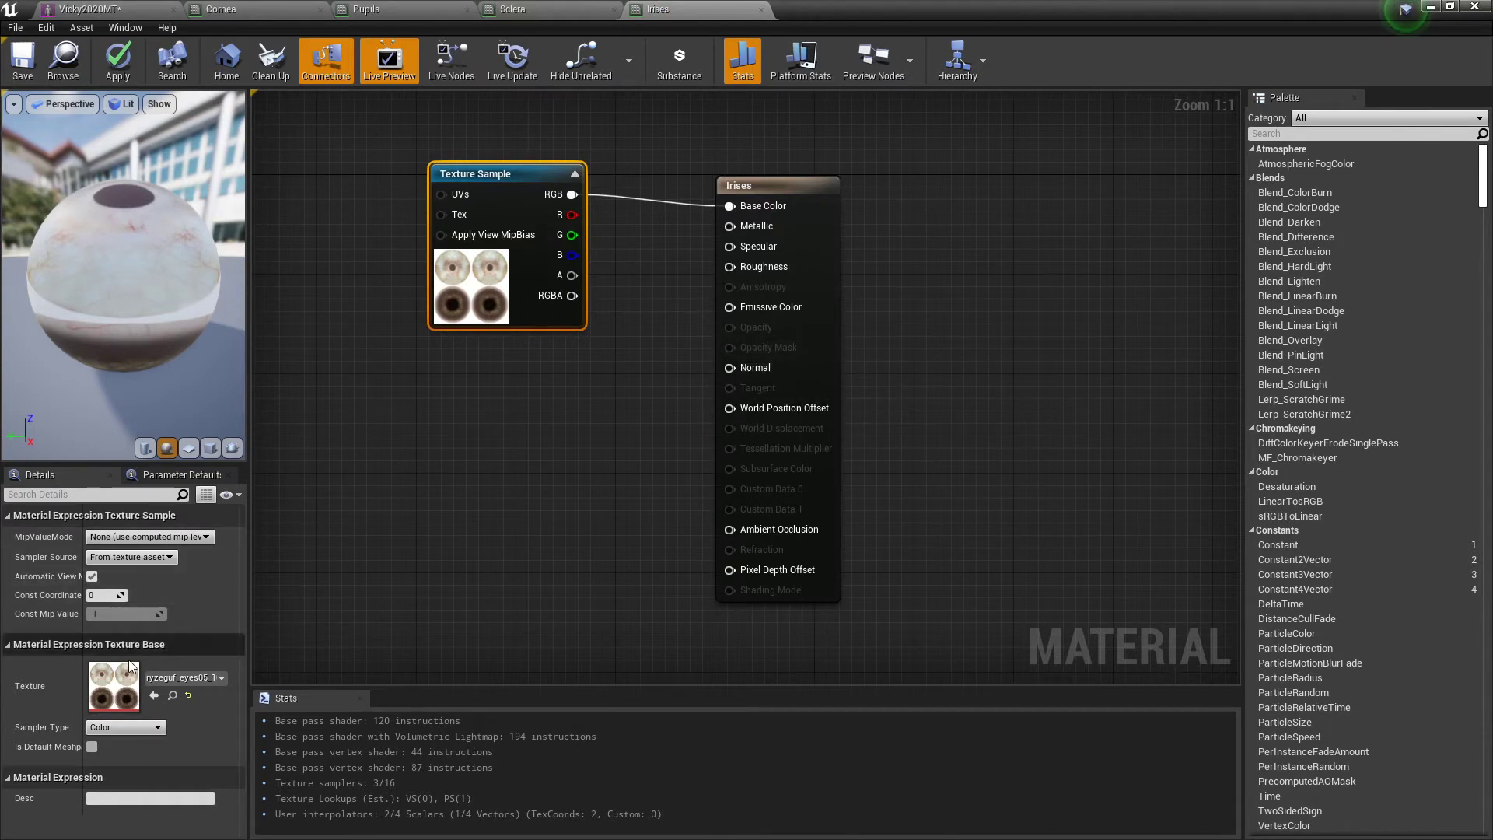
Set the Irises material's blend mode to Translucent.
click(758, 188)
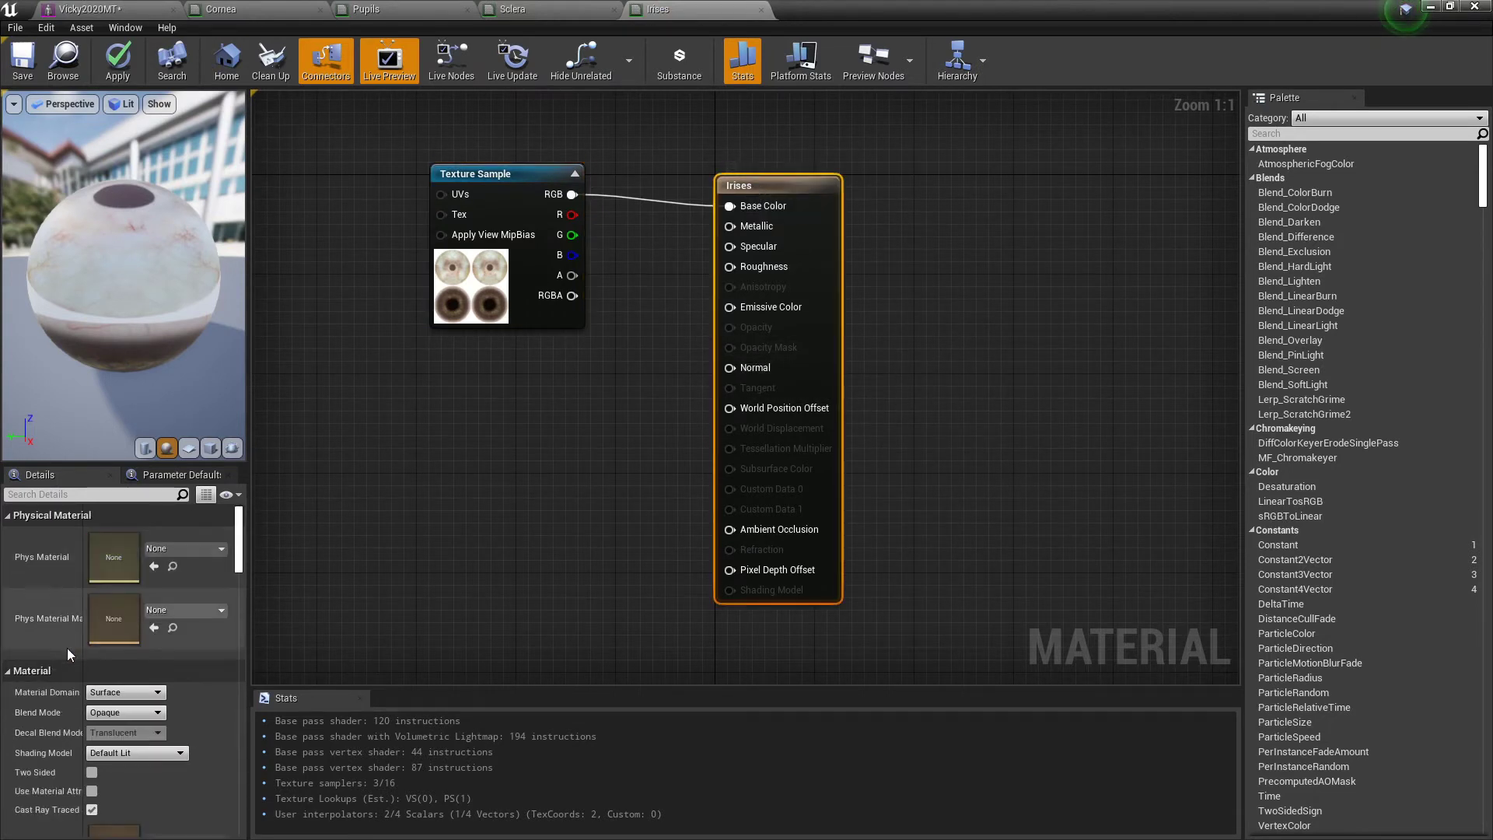
click(132, 707)
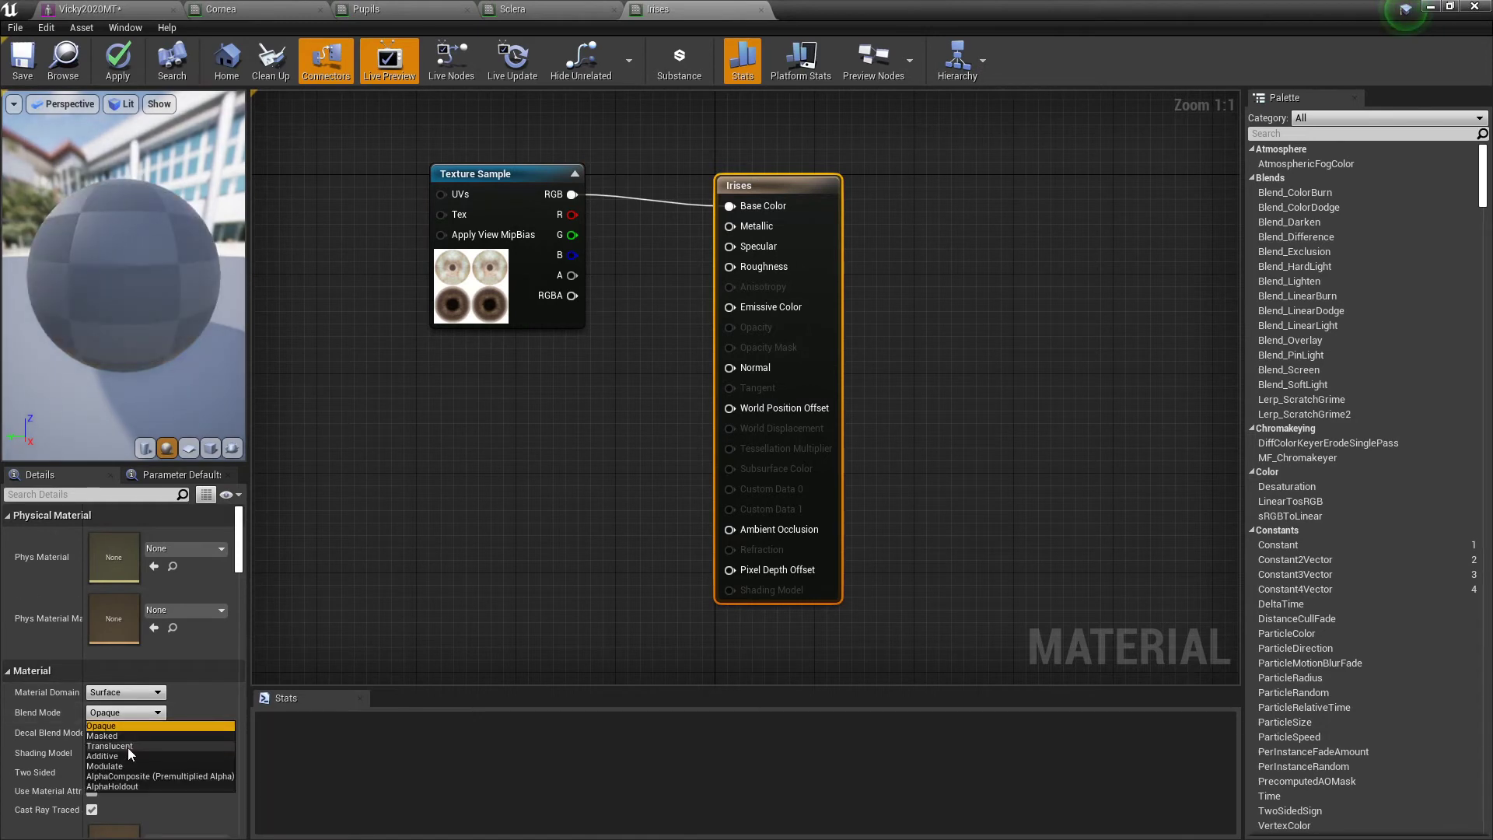
click(127, 748)
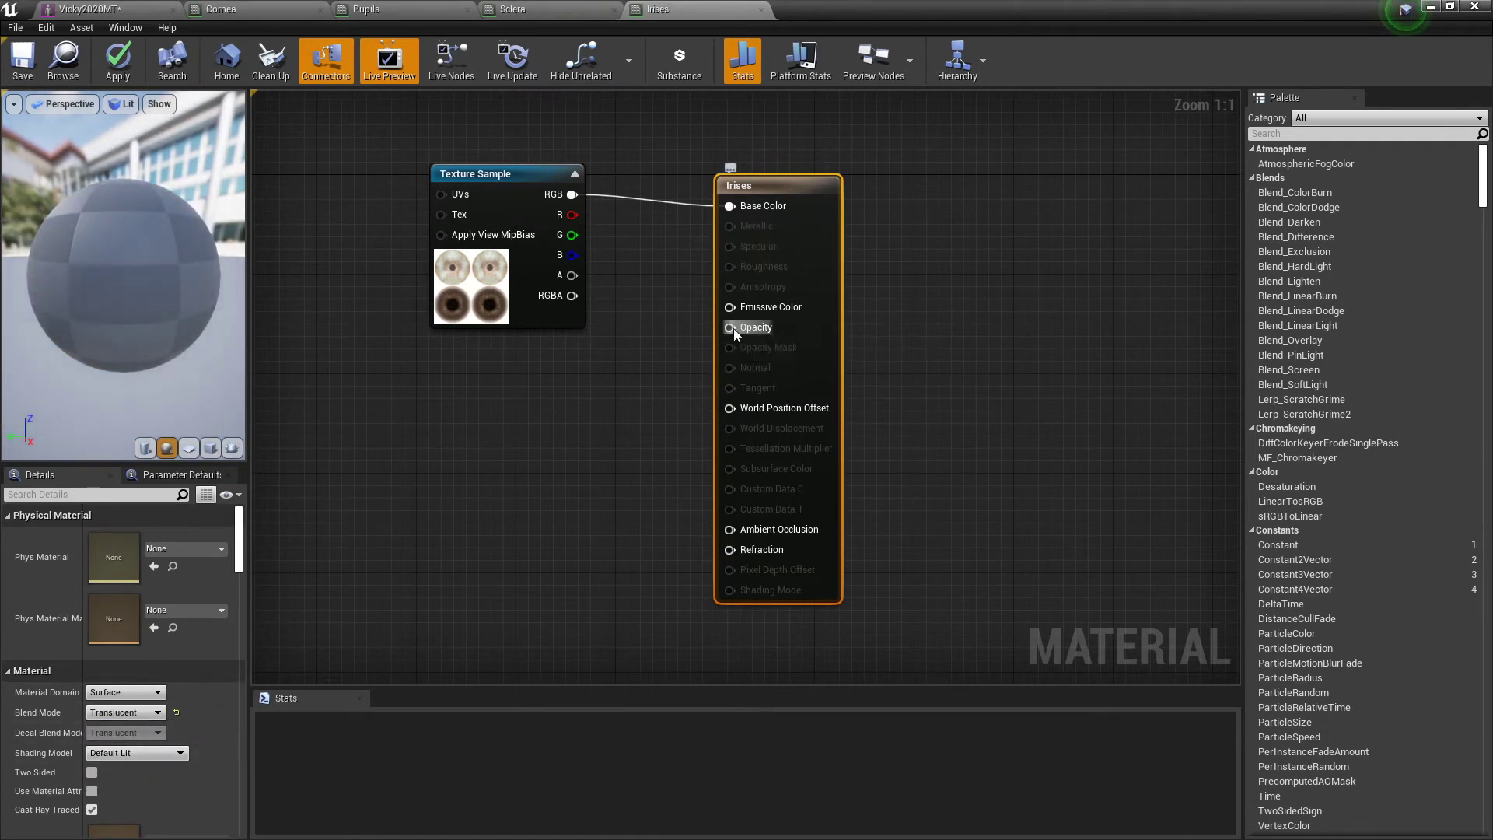
Connect a Constant node to the Irises material's Opacity input and set its value to 1.
drag(729, 327, 591, 419)
text(constant)
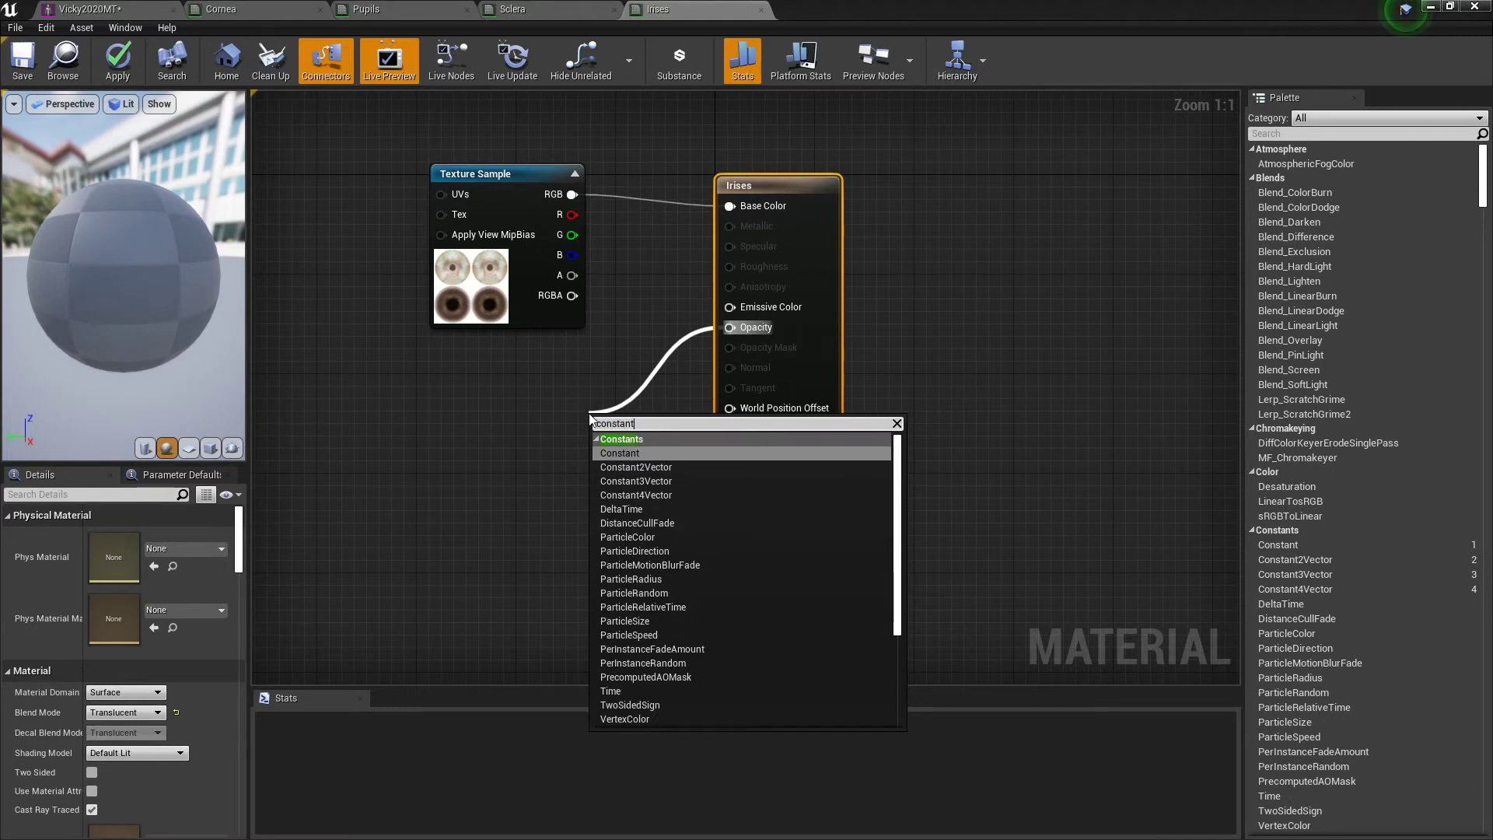
click(618, 454)
click(97, 536)
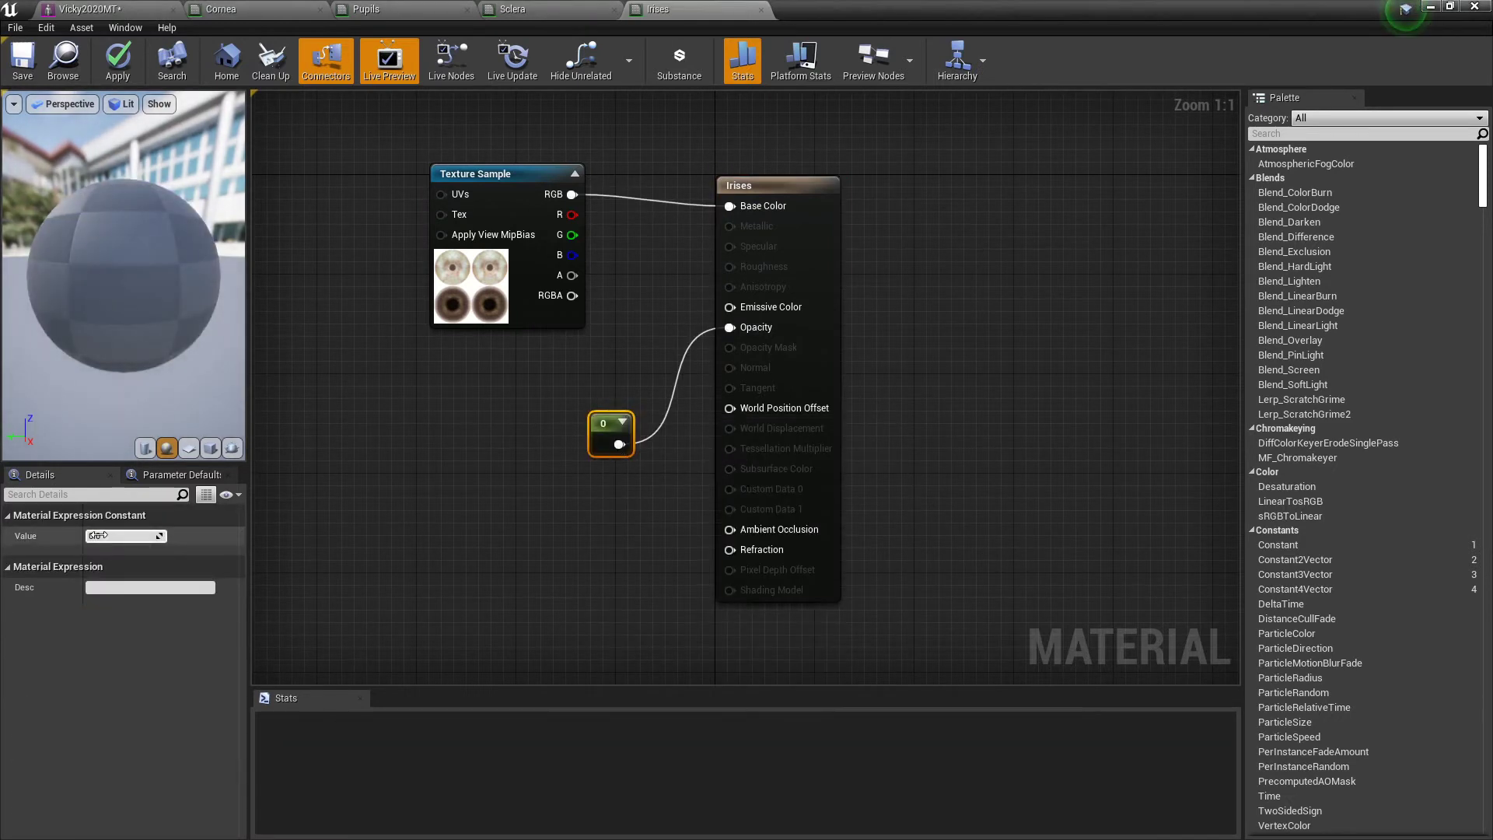
click(97, 536)
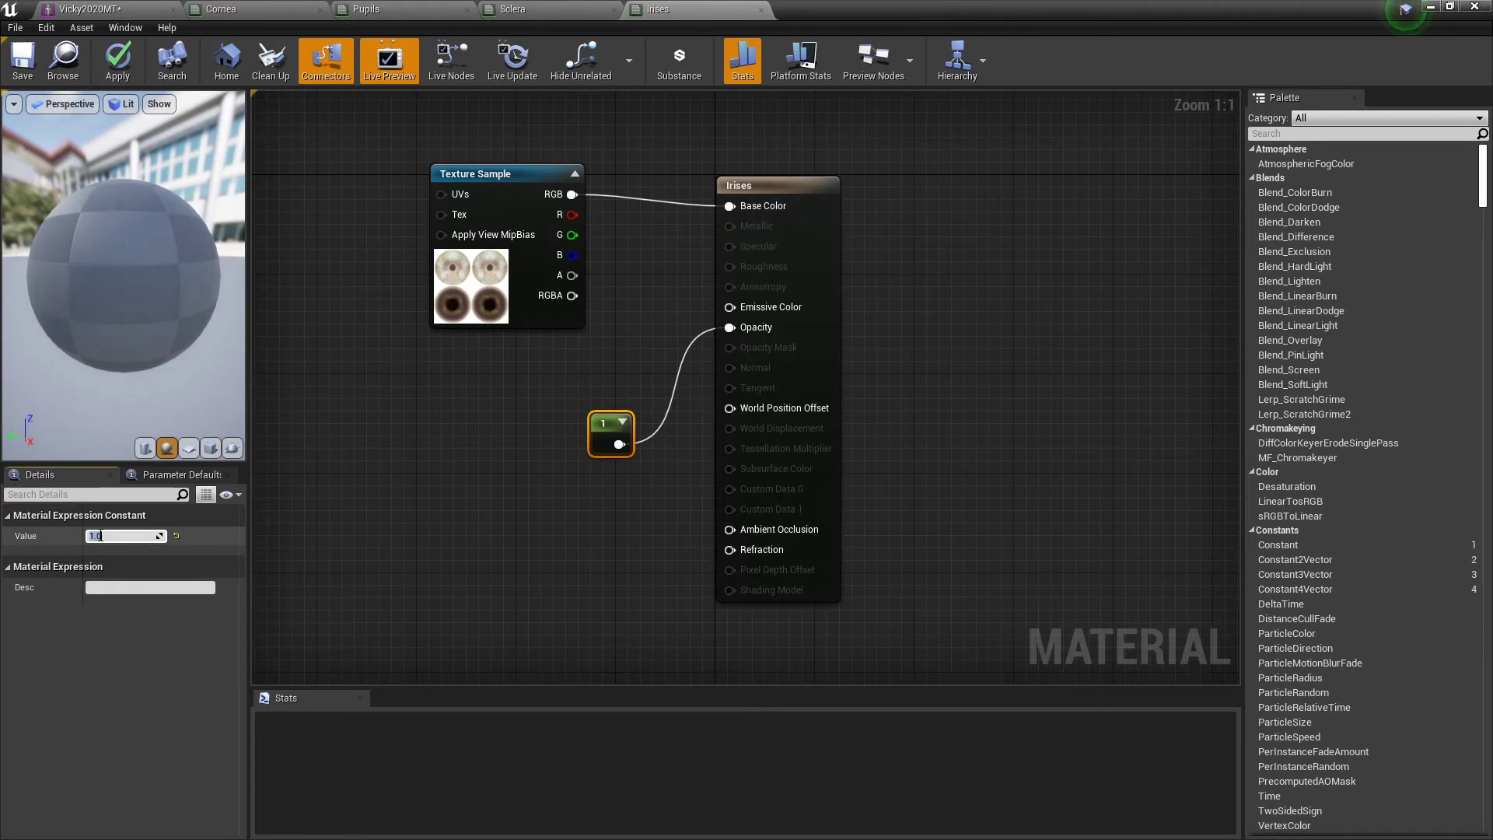
key(Return)
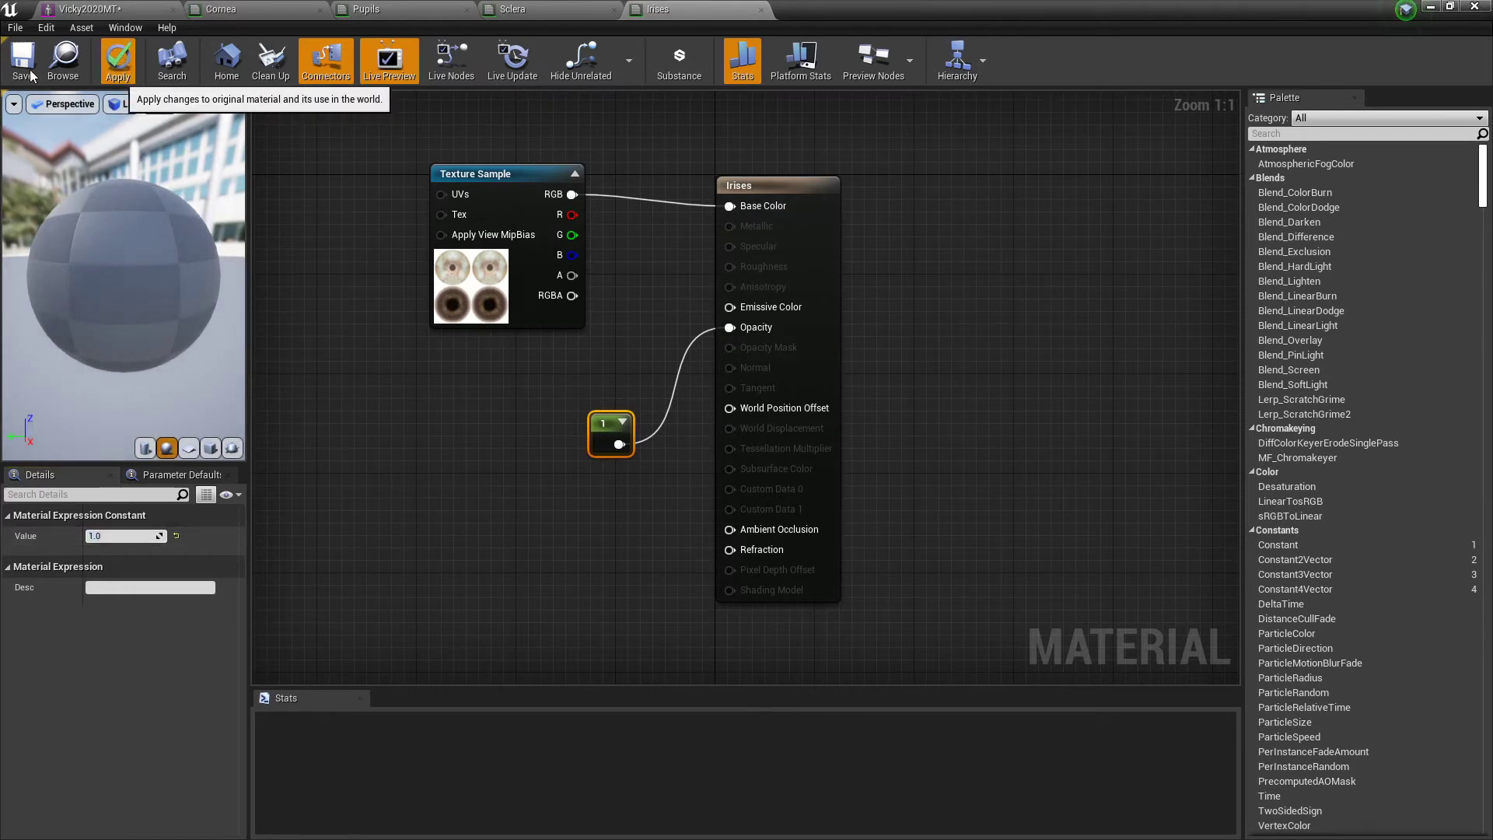
Save the Irises material and return to the Vicky2020MT mesh to inspect the character's eyes.
click(27, 63)
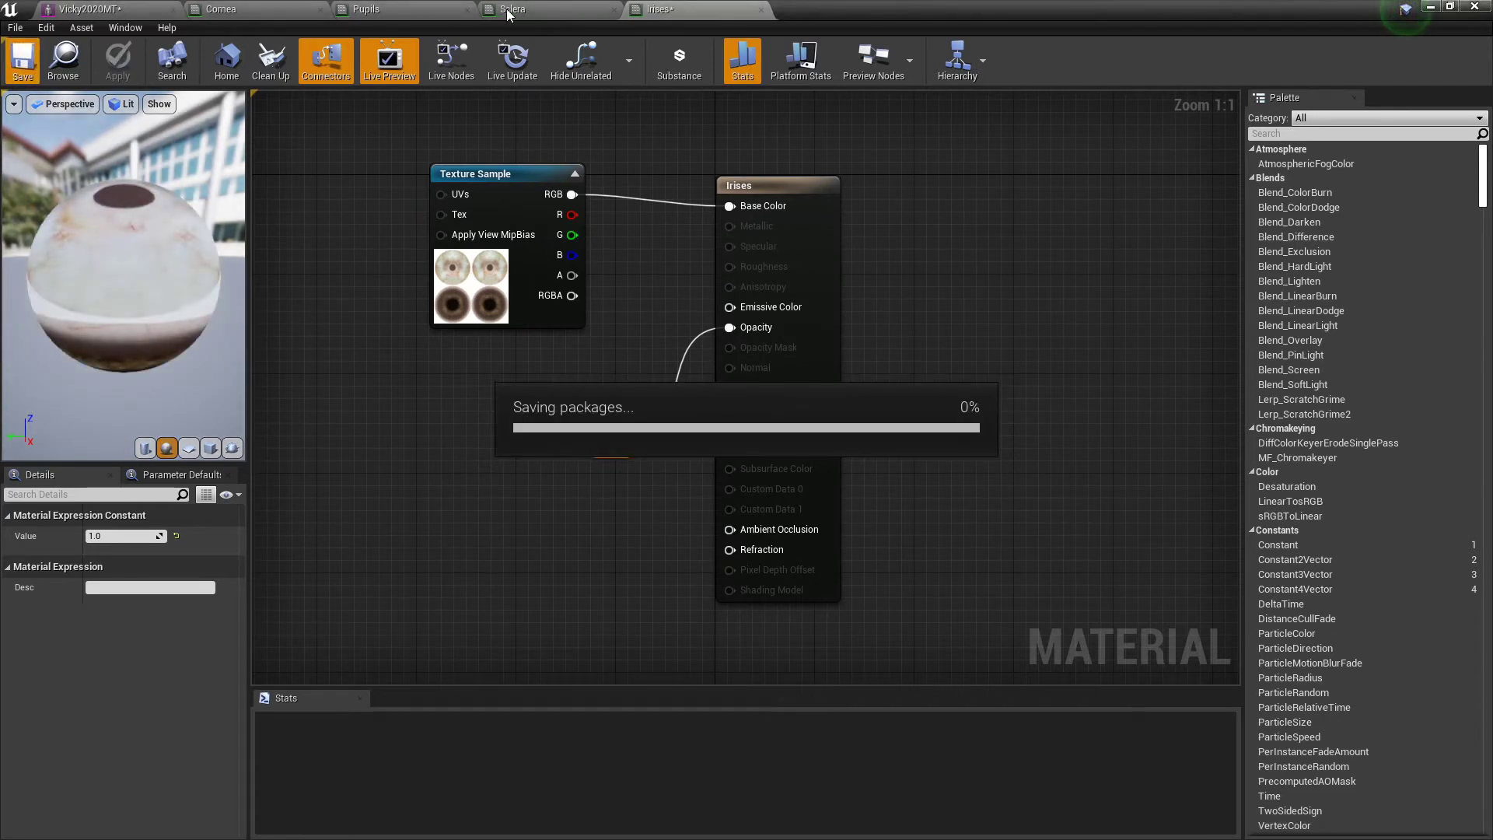
click(127, 12)
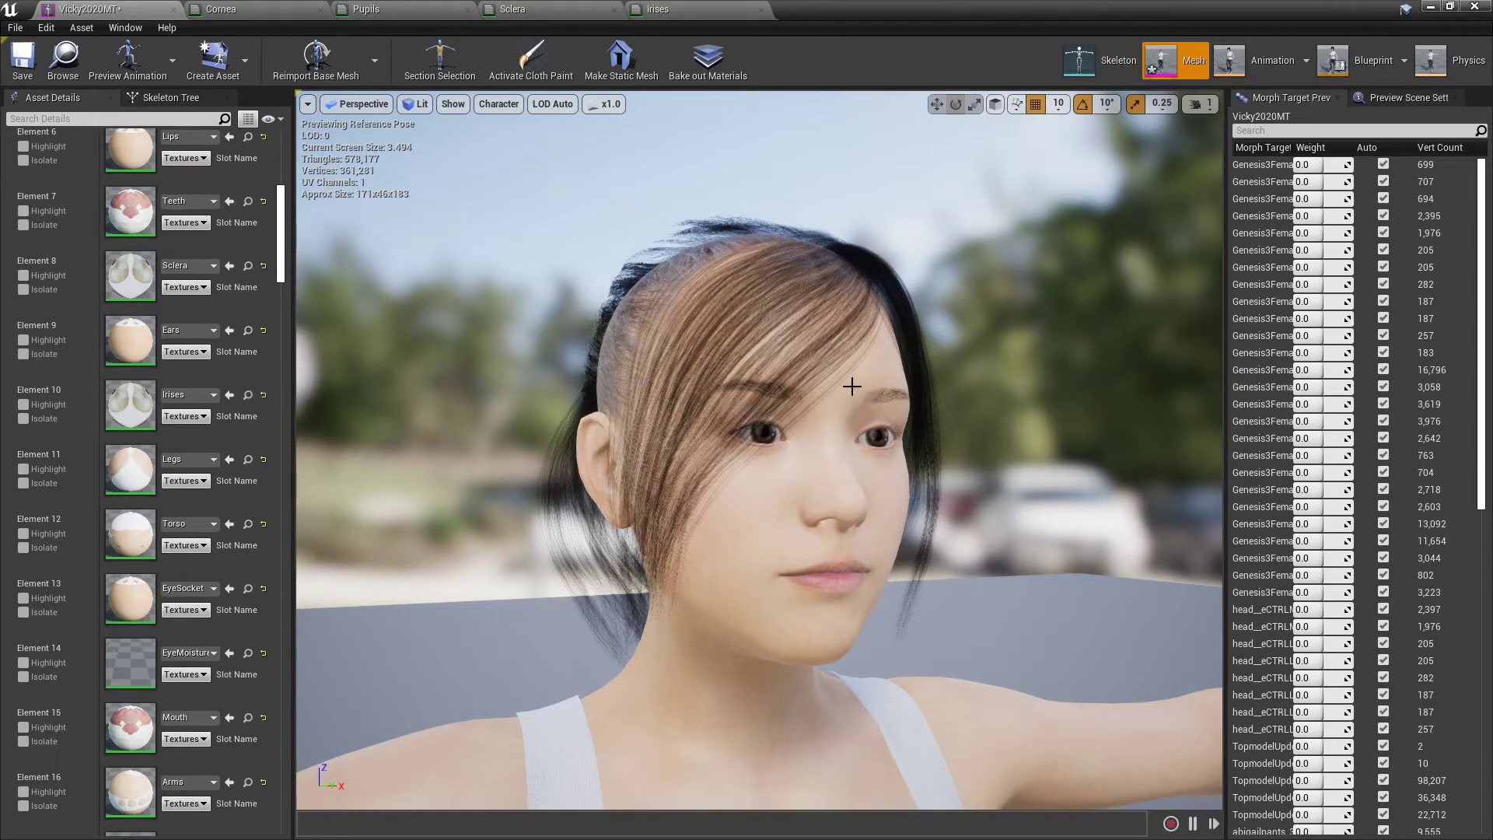
drag(853, 386, 400, 383)
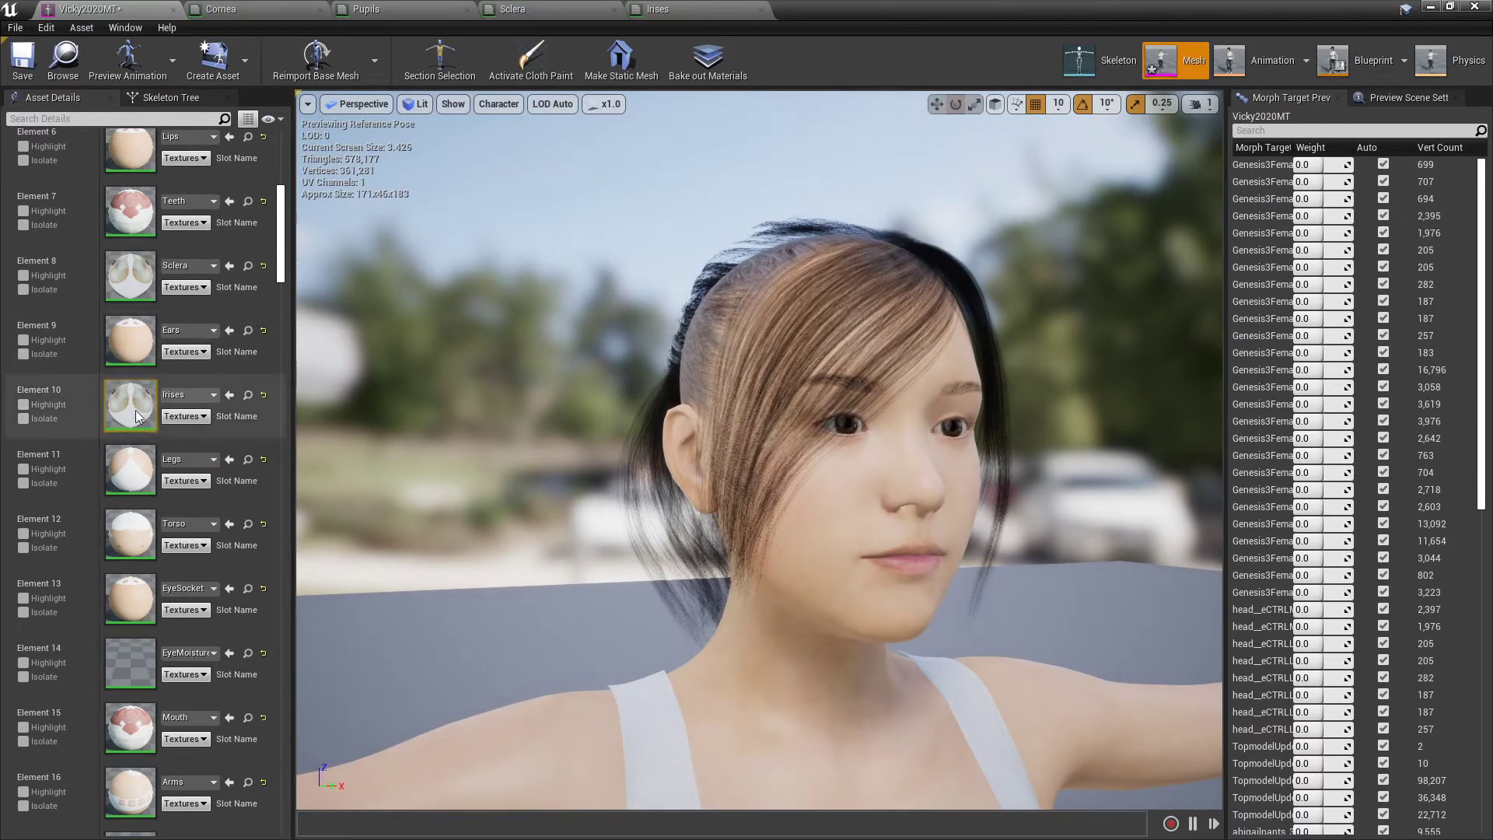
Open the EyeMoisture material from the mesh's material slots and arrange its Param and Texture Sample nodes on the input side of the result node.
drag(283, 256, 282, 278)
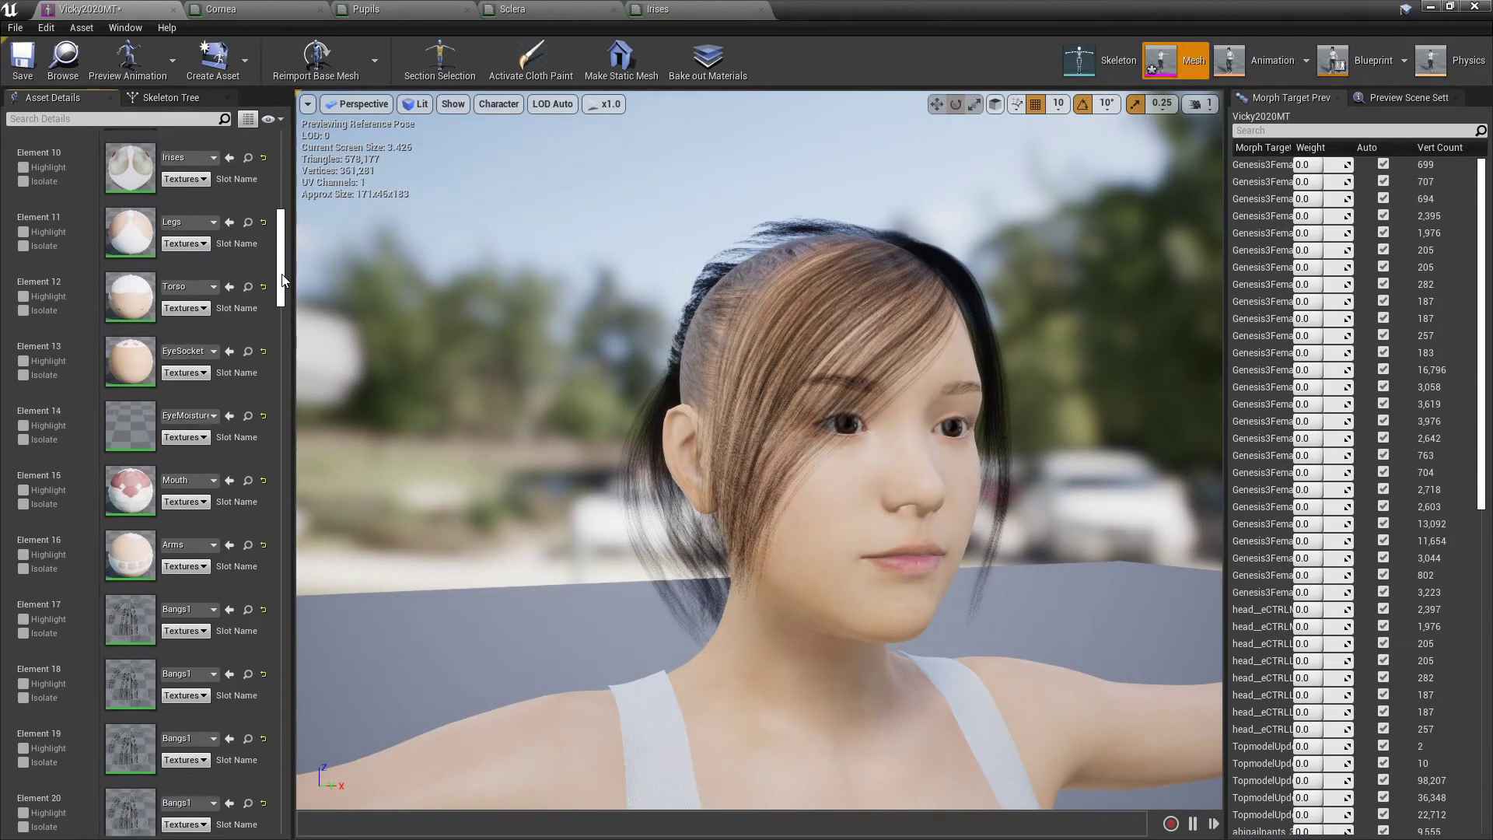
double_click(126, 428)
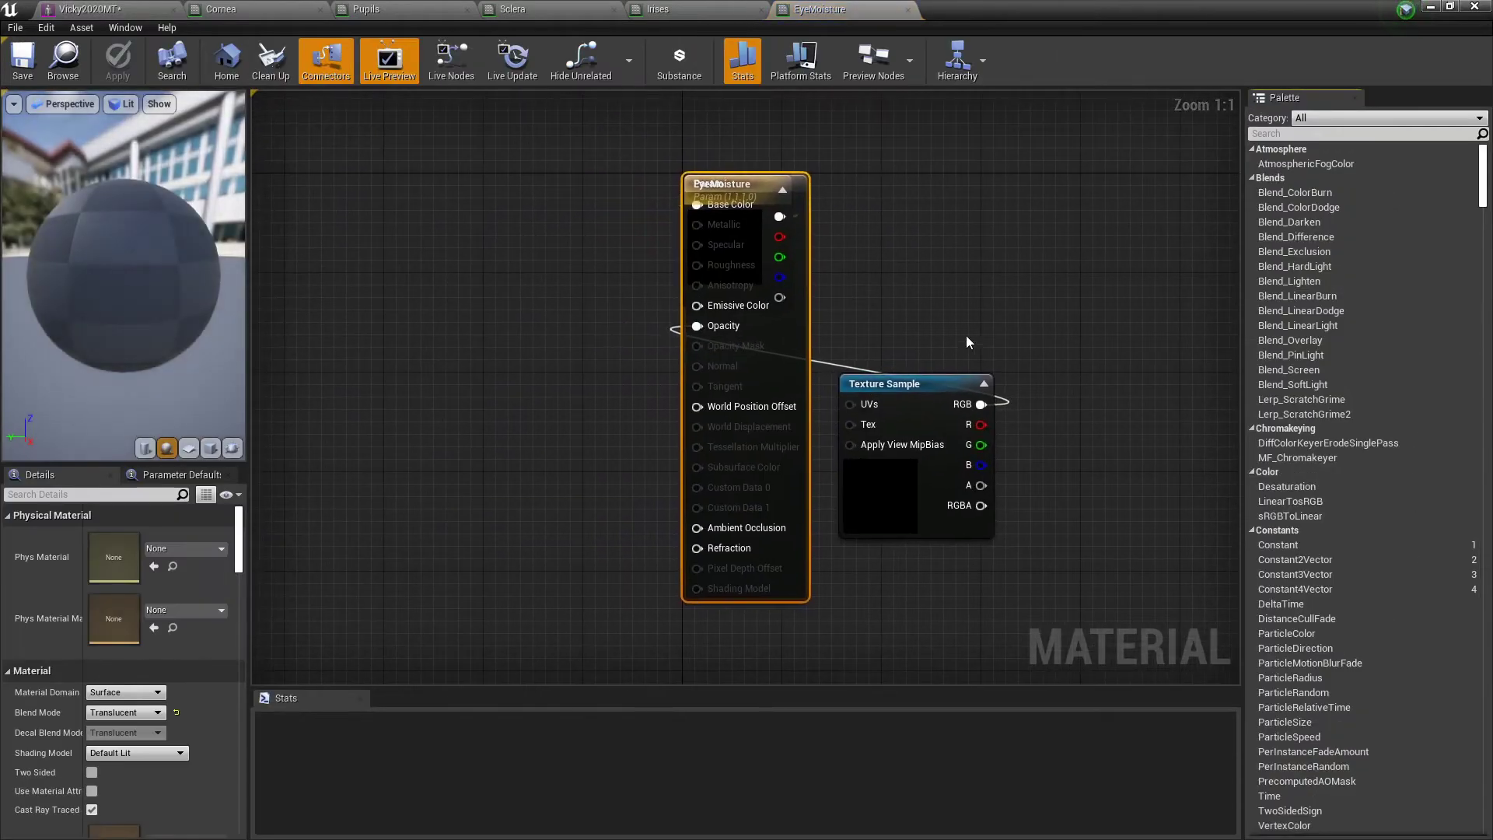
drag(911, 377, 441, 363)
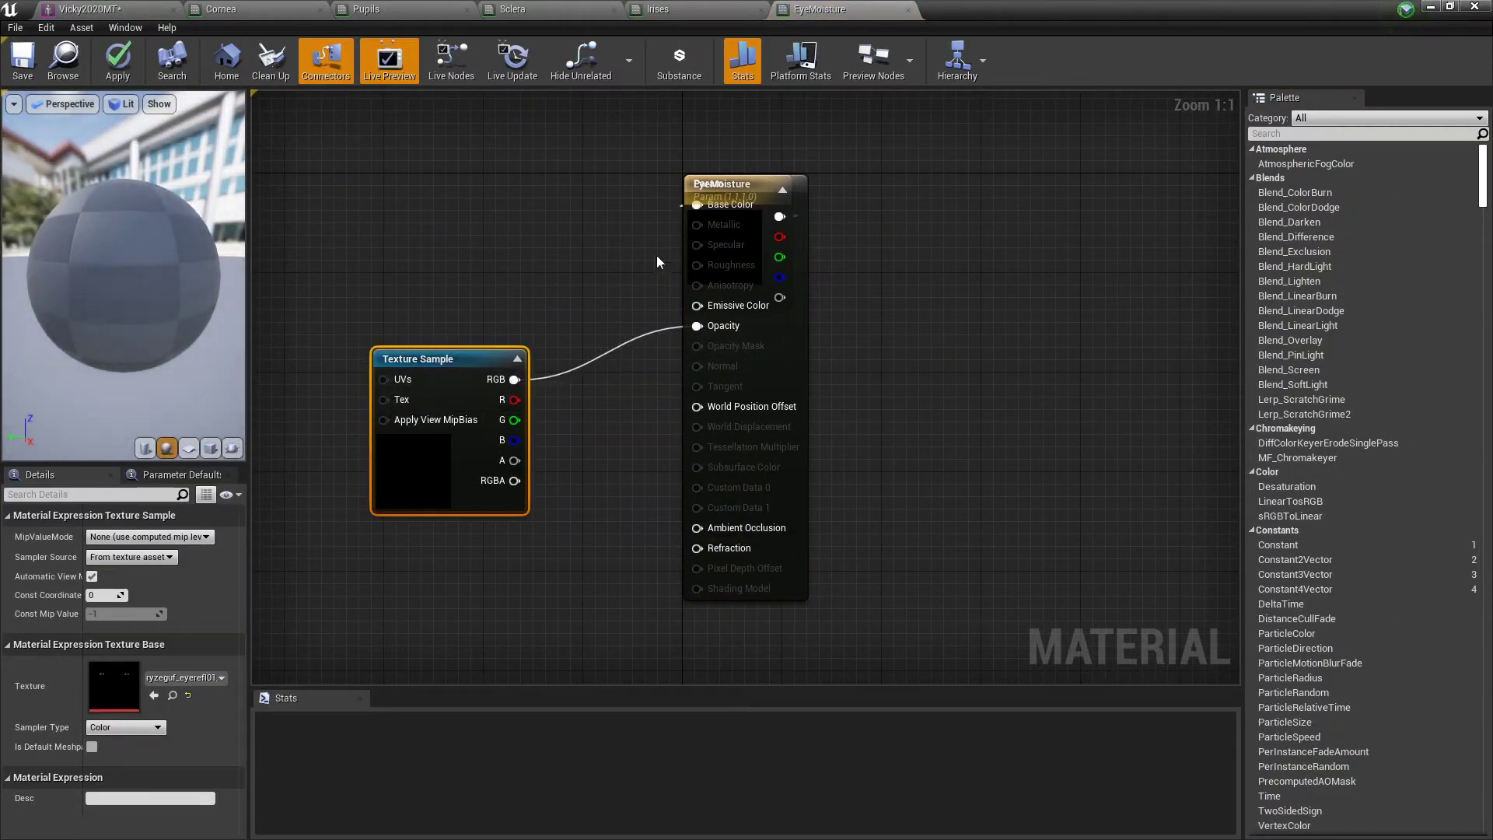
drag(724, 187, 889, 220)
drag(727, 187, 463, 187)
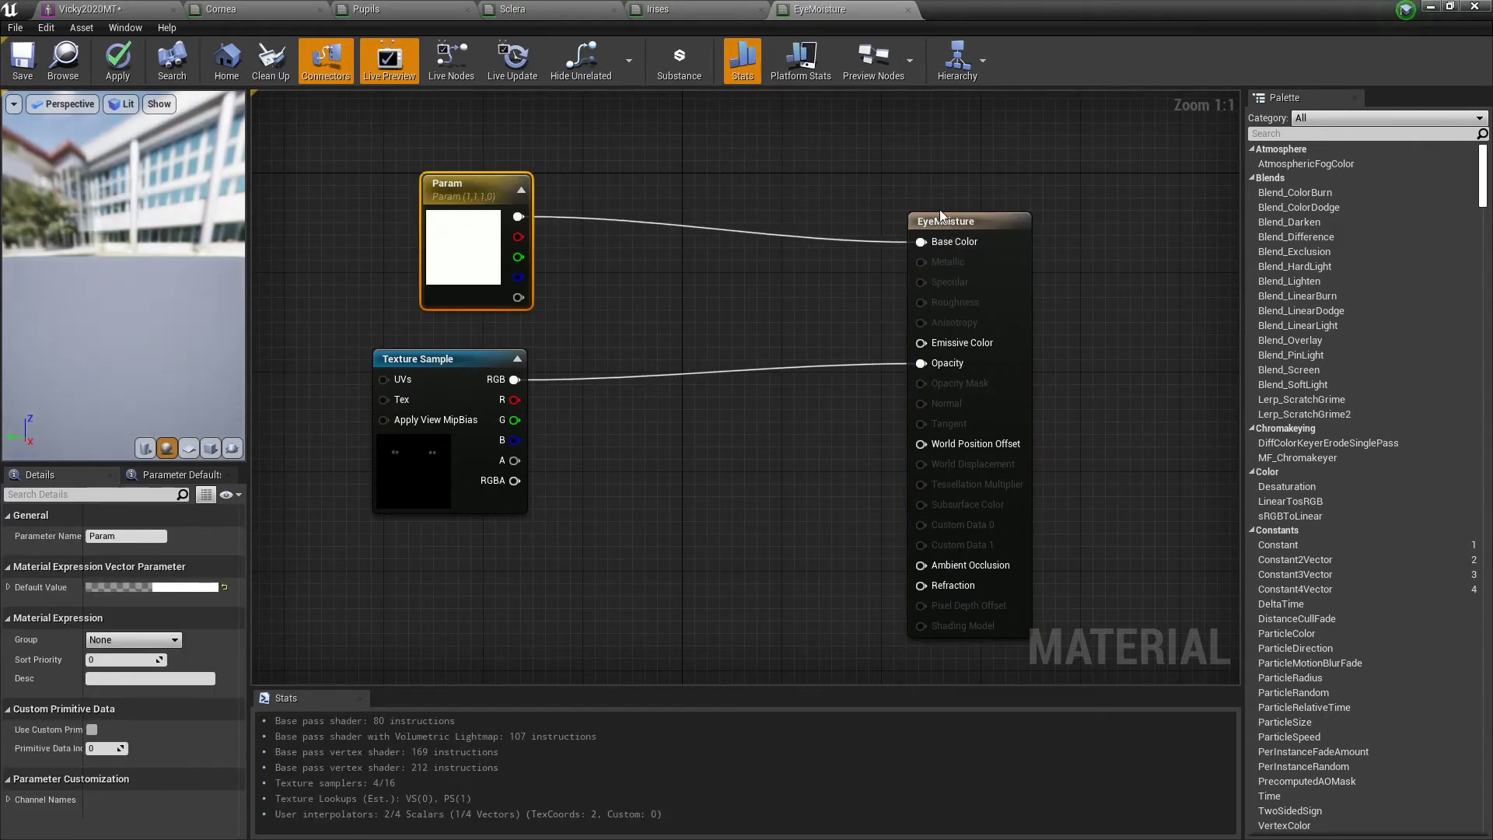
drag(953, 223, 627, 194)
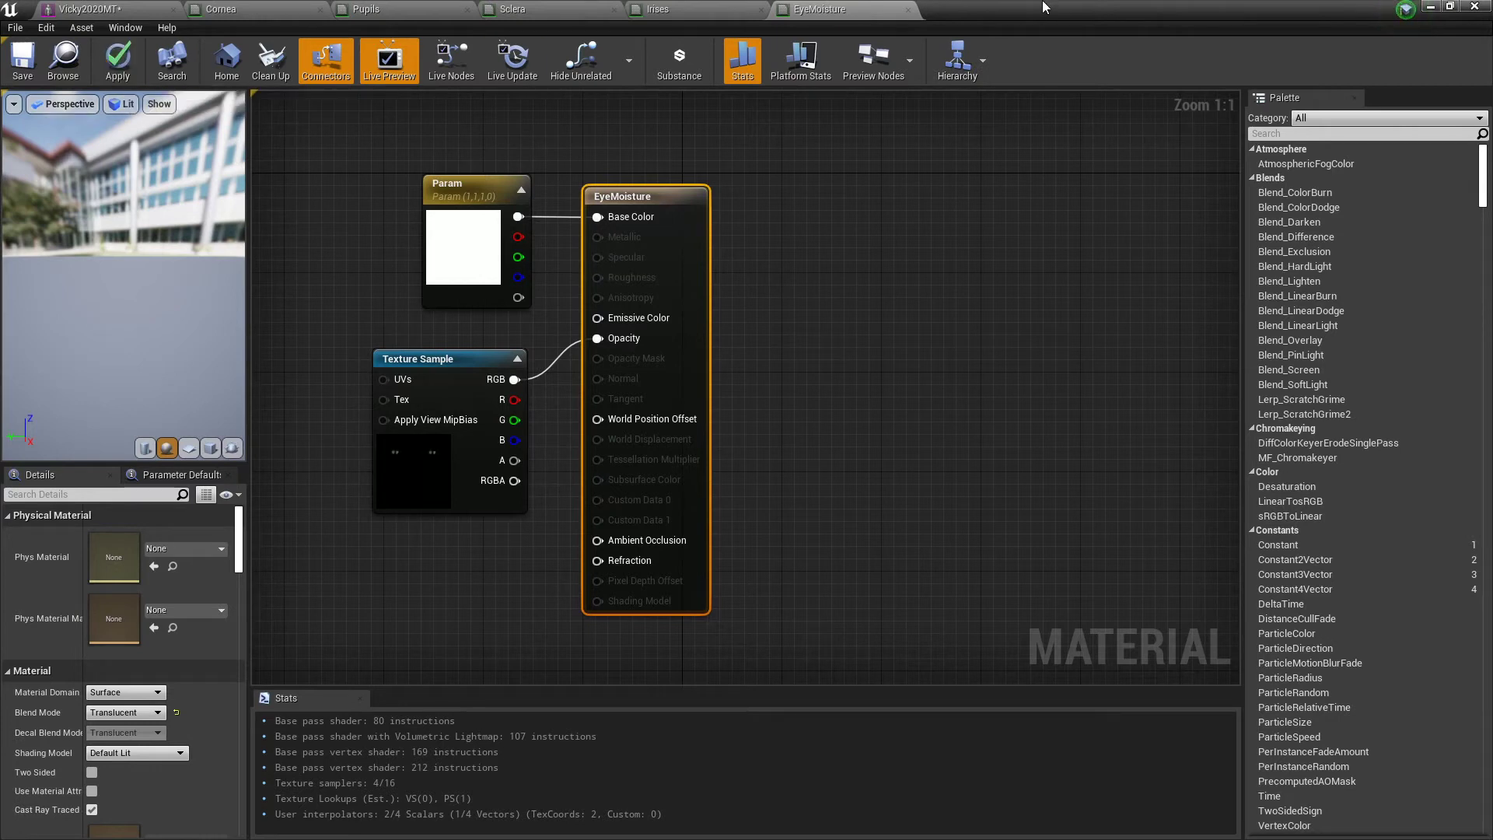
Return to the Vicky2020MT mesh and examine the character's eyes from another angle.
click(111, 10)
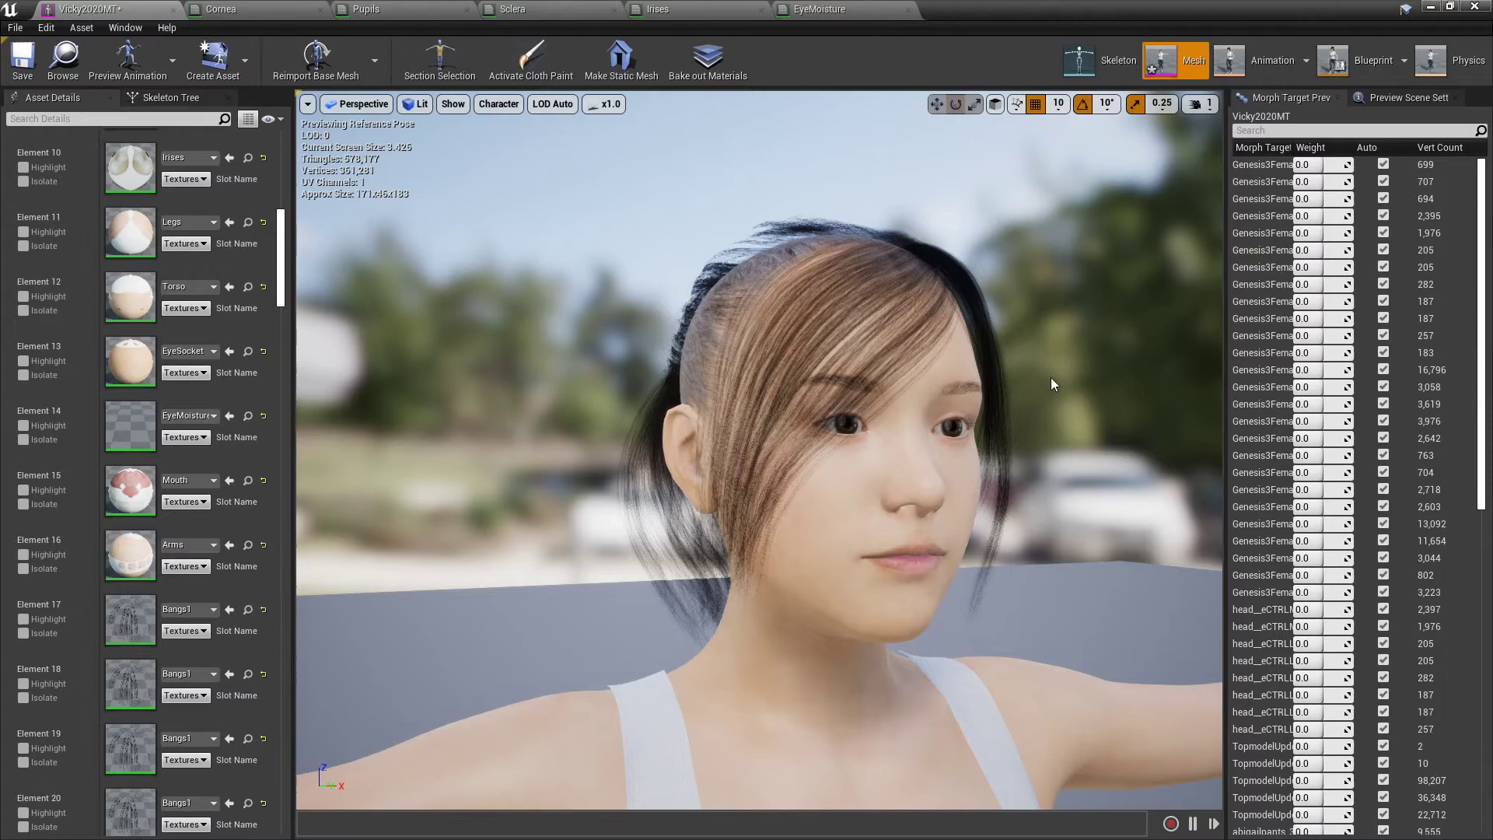
mouse_move(1054, 384)
mouse_down()
mouse_move(1101, 386)
mouse_move(1004, 388)
mouse_move(1081, 387)
mouse_move(1011, 387)
mouse_move(1050, 384)
mouse_up()
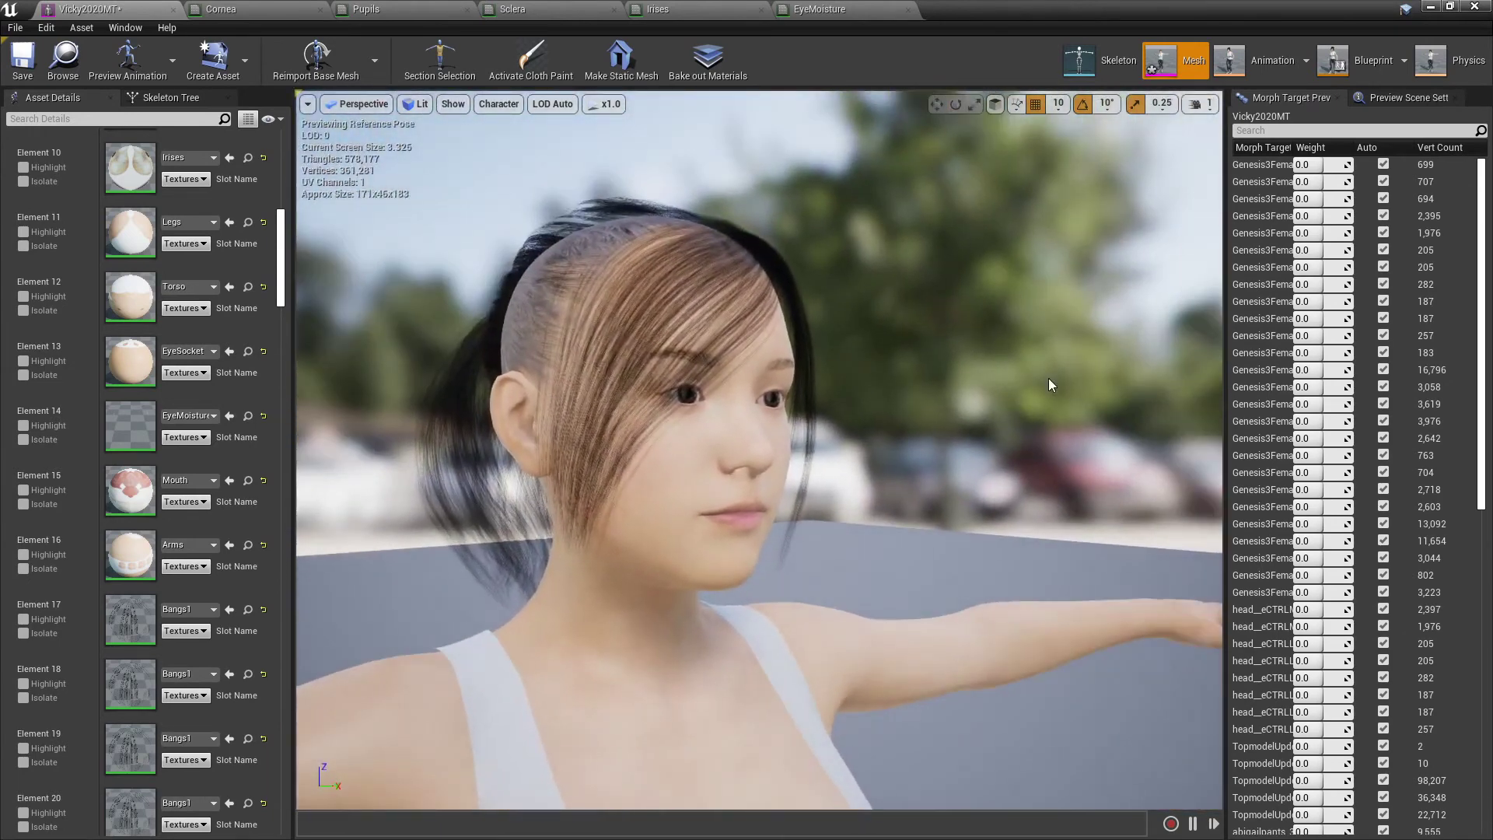
Examine the Vicky2020MT character's eyes up close and from the front, and return to the start of the mesh's material slots.
scroll(759, 449, up, 6)
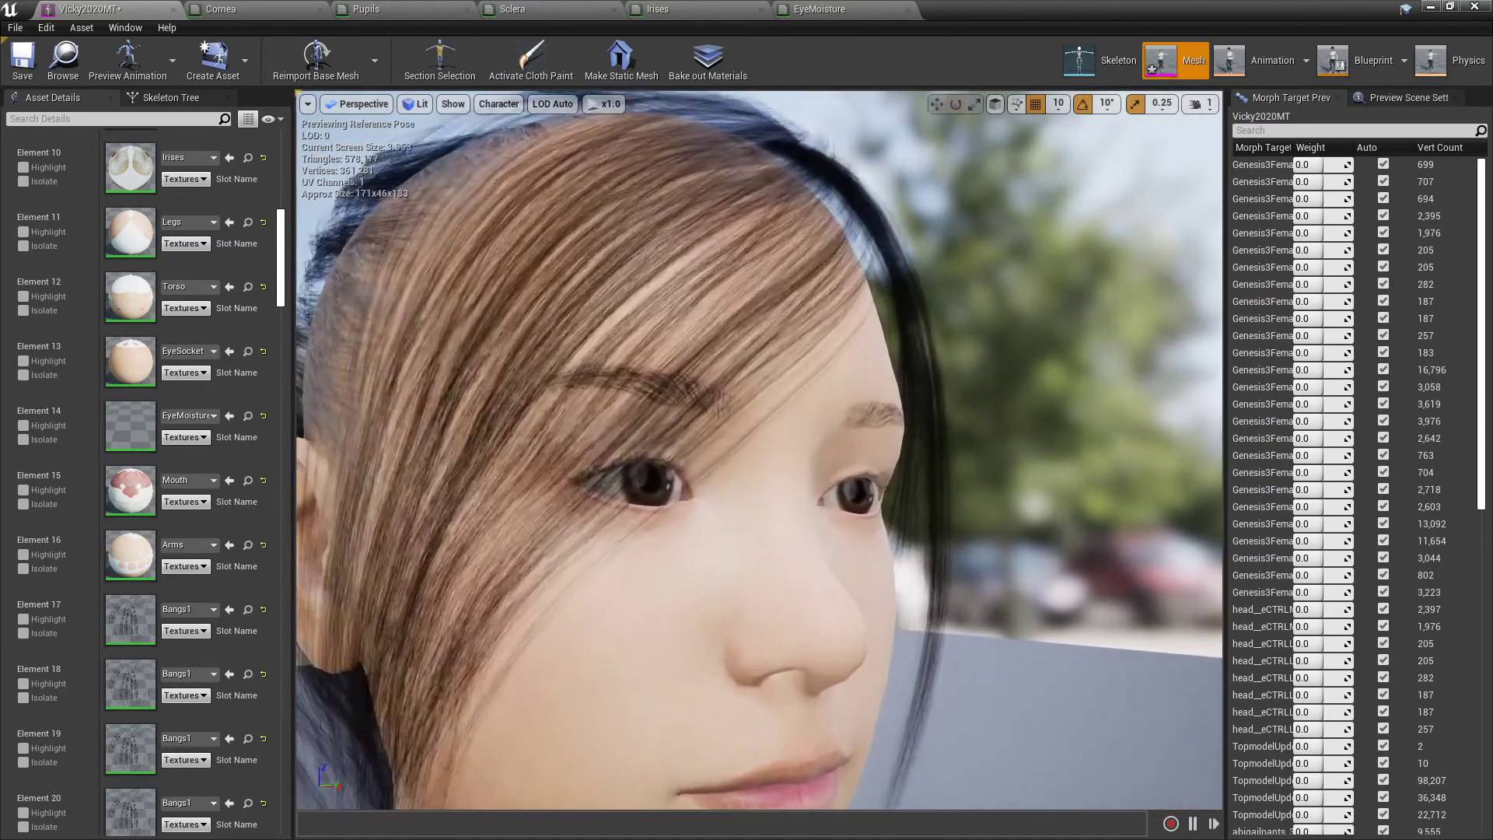
drag(759, 450, 731, 430)
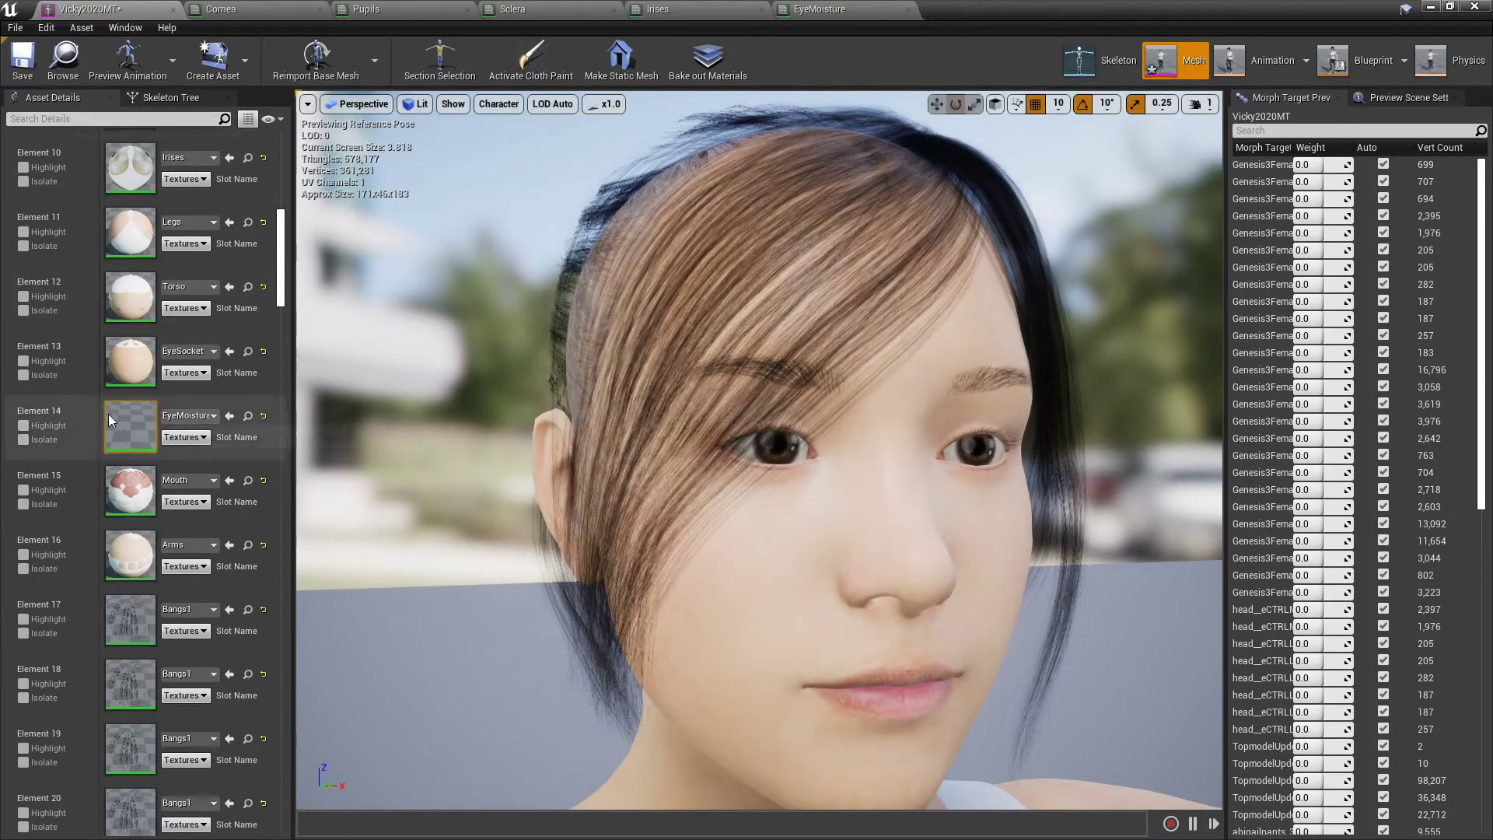
drag(281, 282, 282, 187)
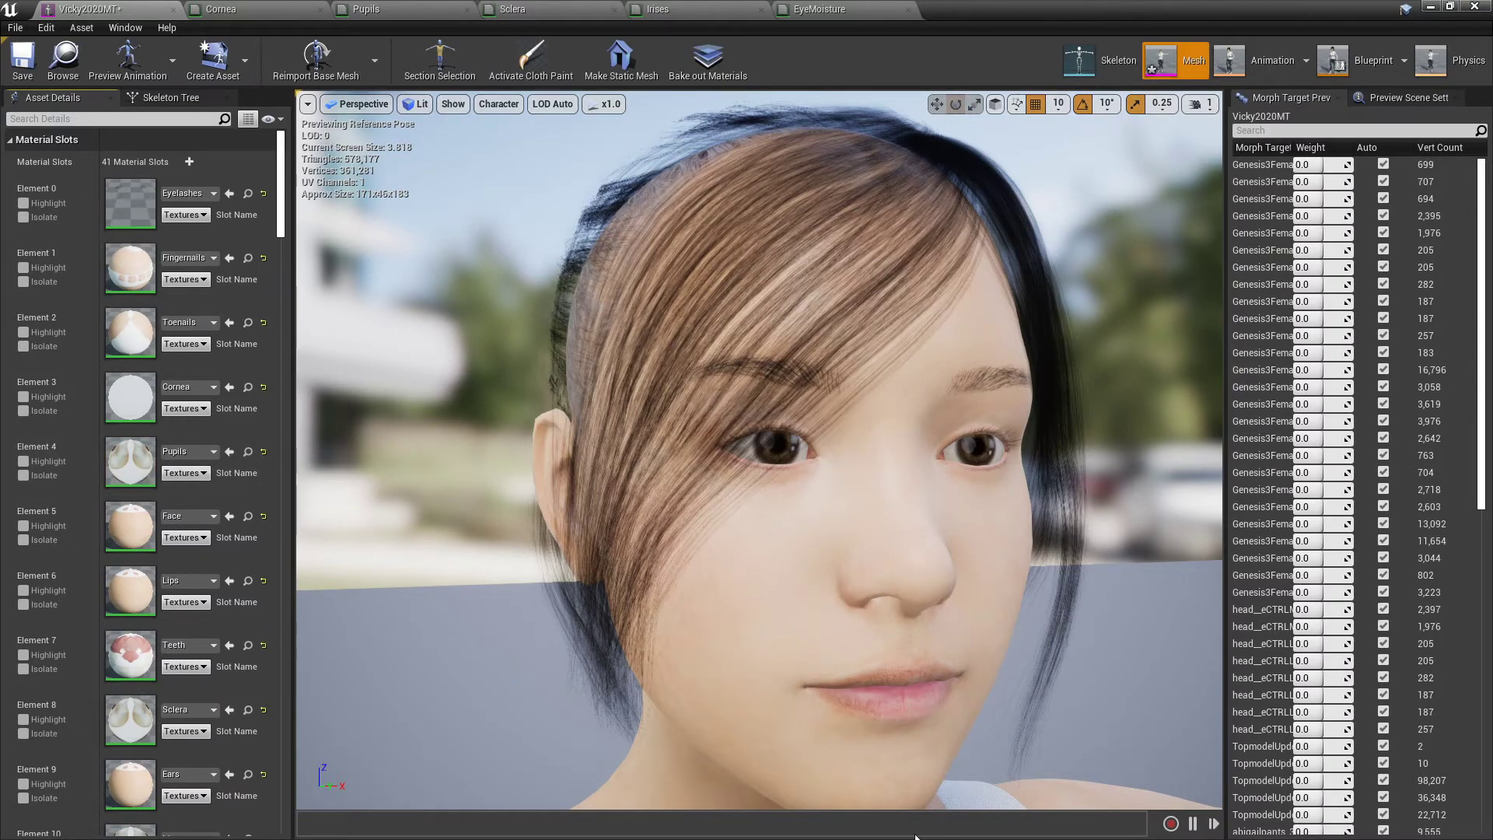
key(super)
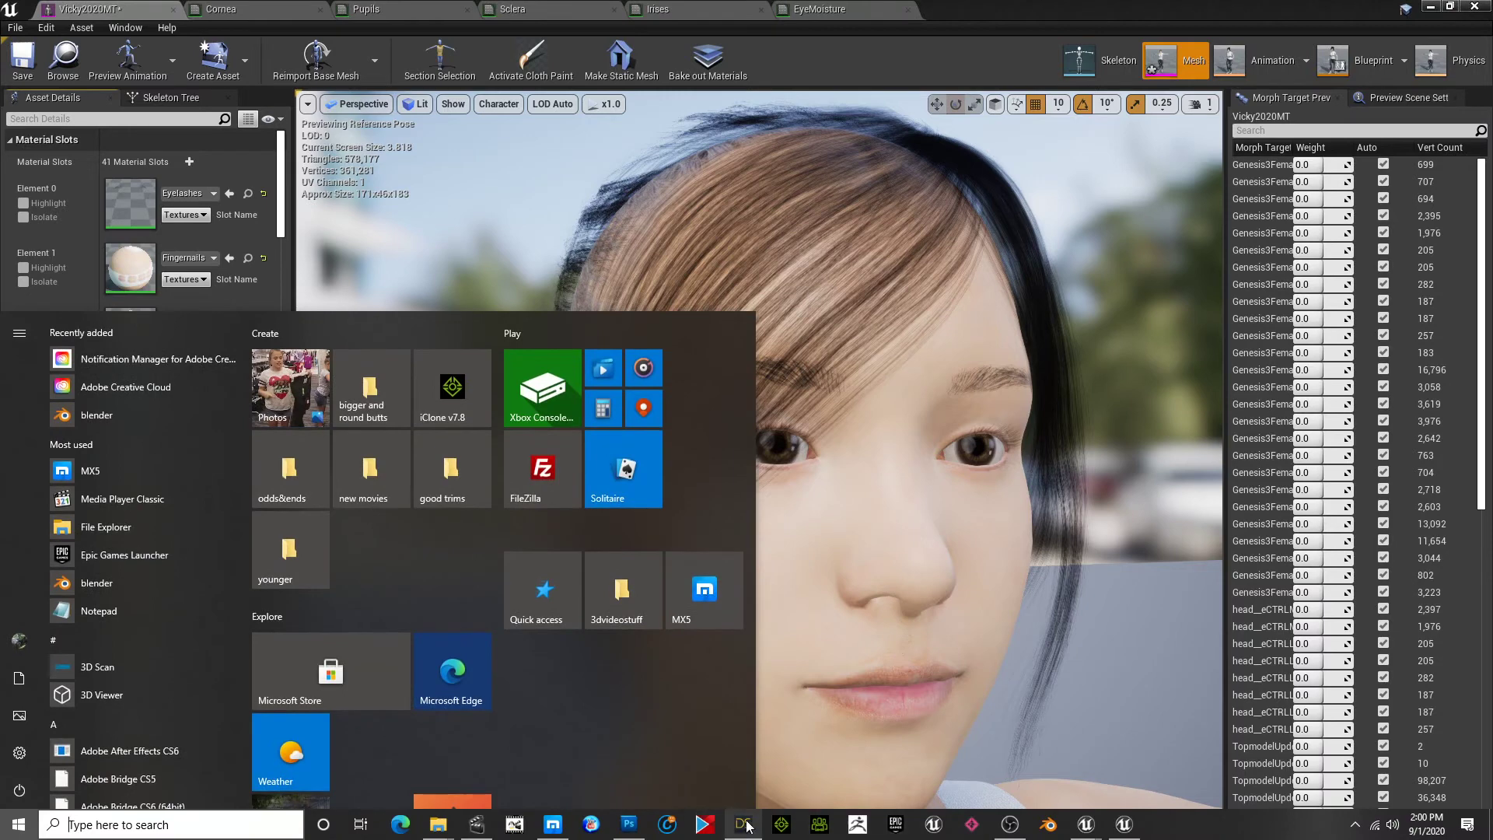
click(1000, 6)
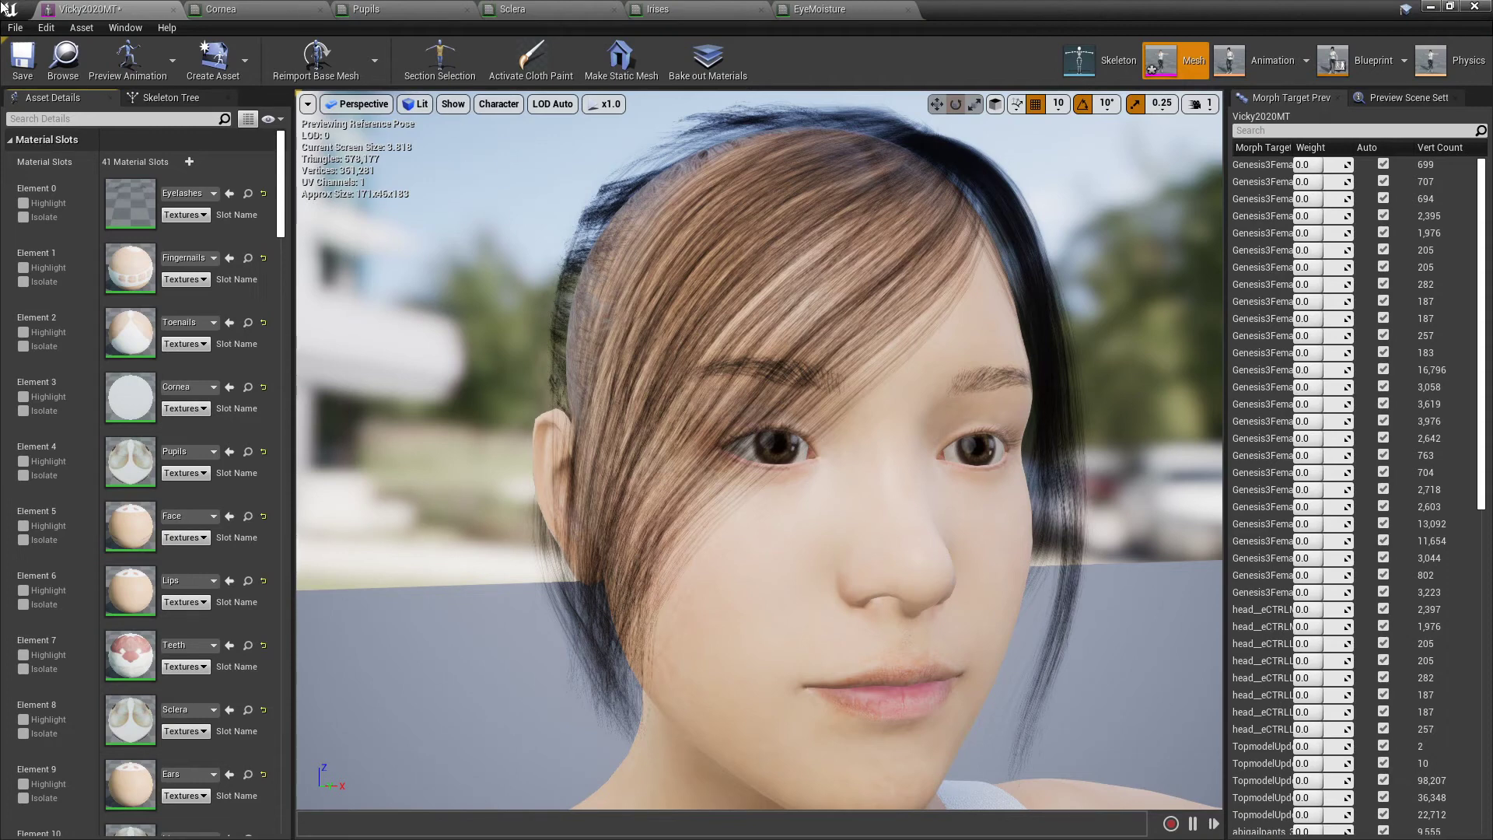
Save the Vicky2020MT mesh asset and check the character's face.
click(22, 60)
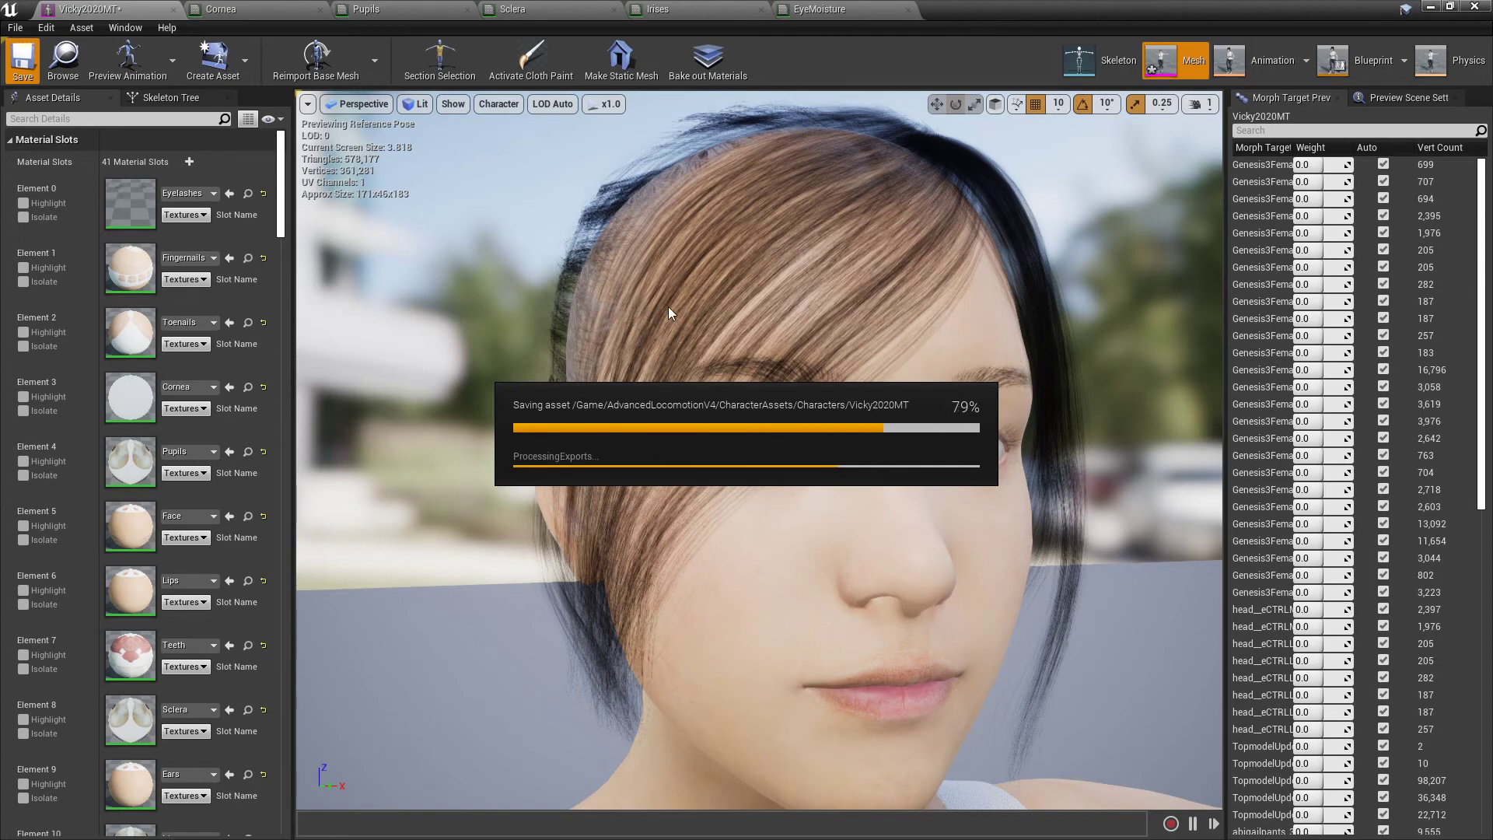
drag(669, 306, 669, 306)
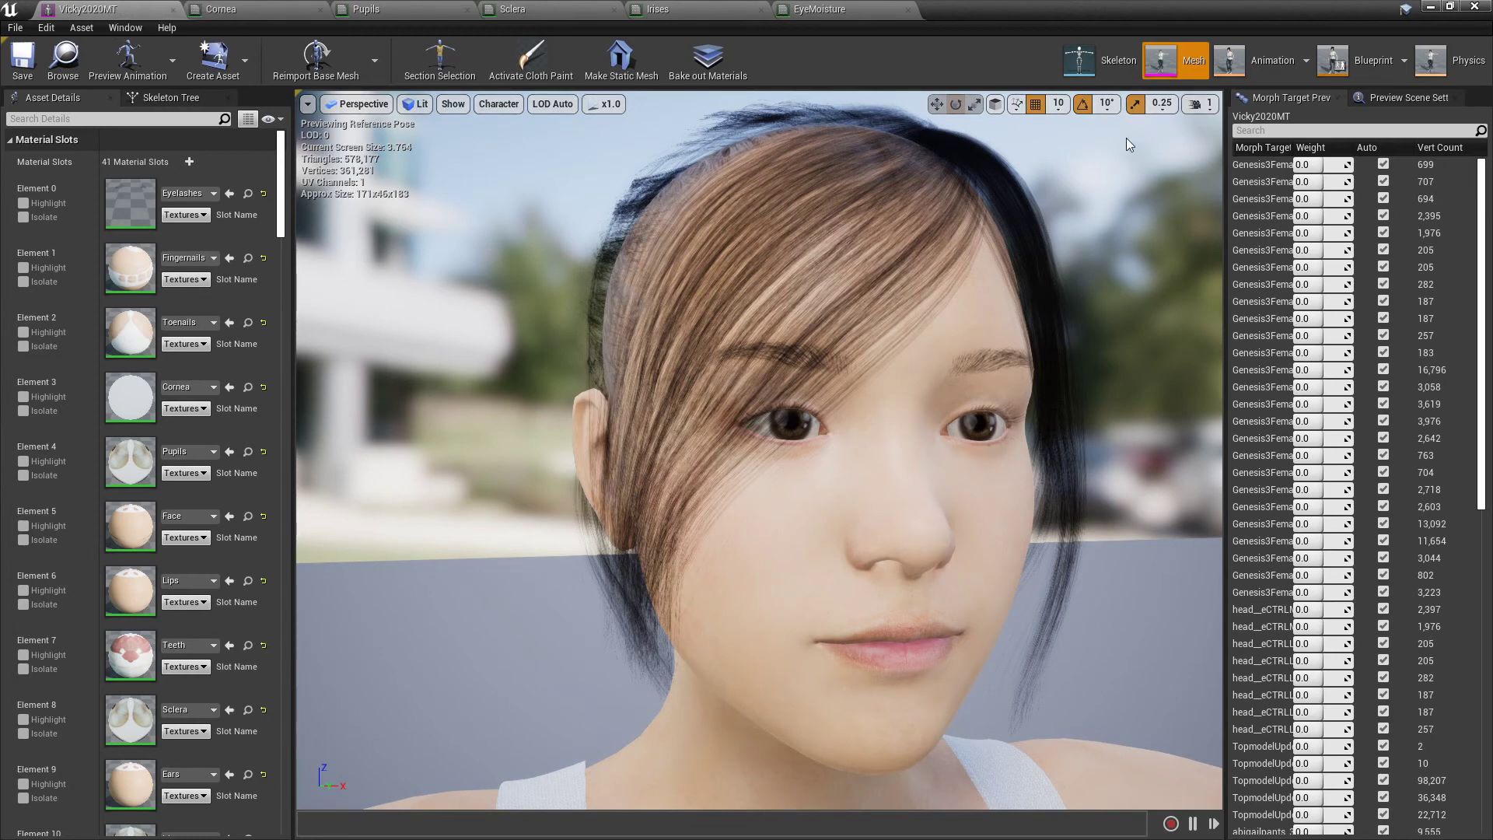
Switch to the other project's vicky4ue46 mesh and examine its head, eyes and hair from the front and side.
click(1432, 6)
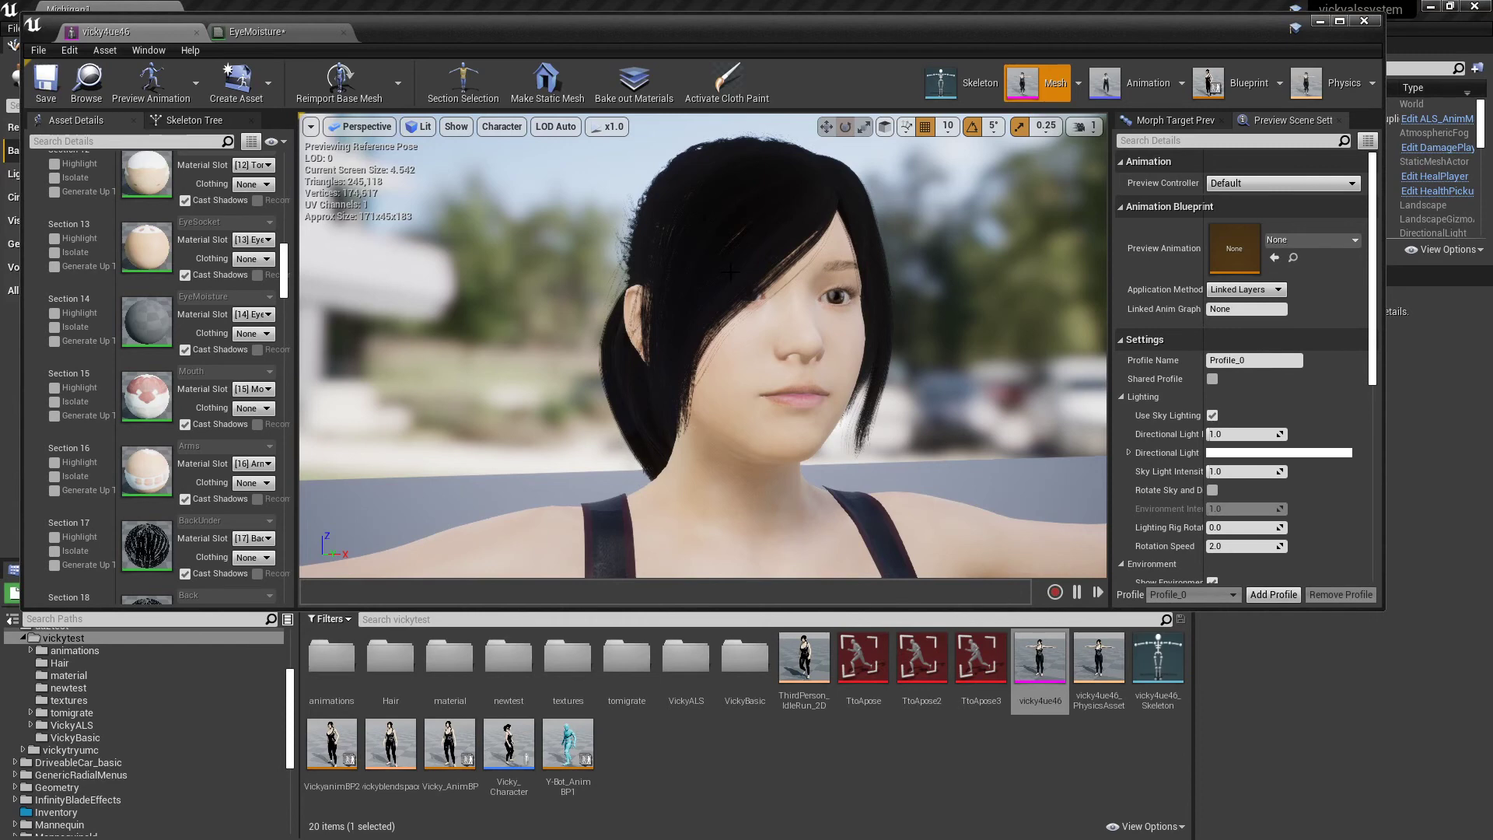
drag(744, 275, 280, 287)
drag(808, 282, 776, 282)
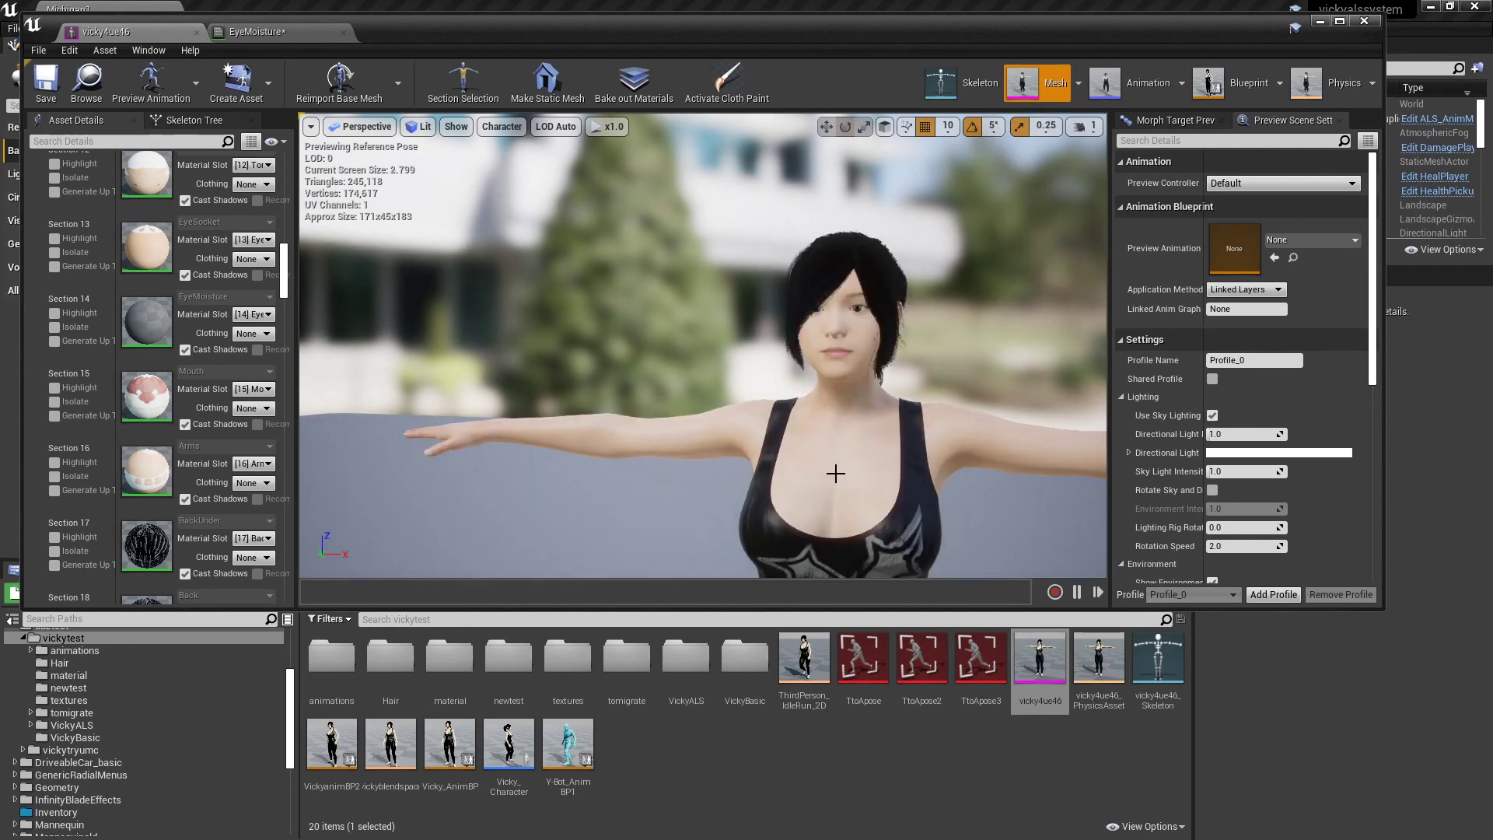
mouse_move(835, 473)
mouse_down()
mouse_move(811, 390)
mouse_move(830, 381)
mouse_move(782, 346)
mouse_move(828, 459)
mouse_up()
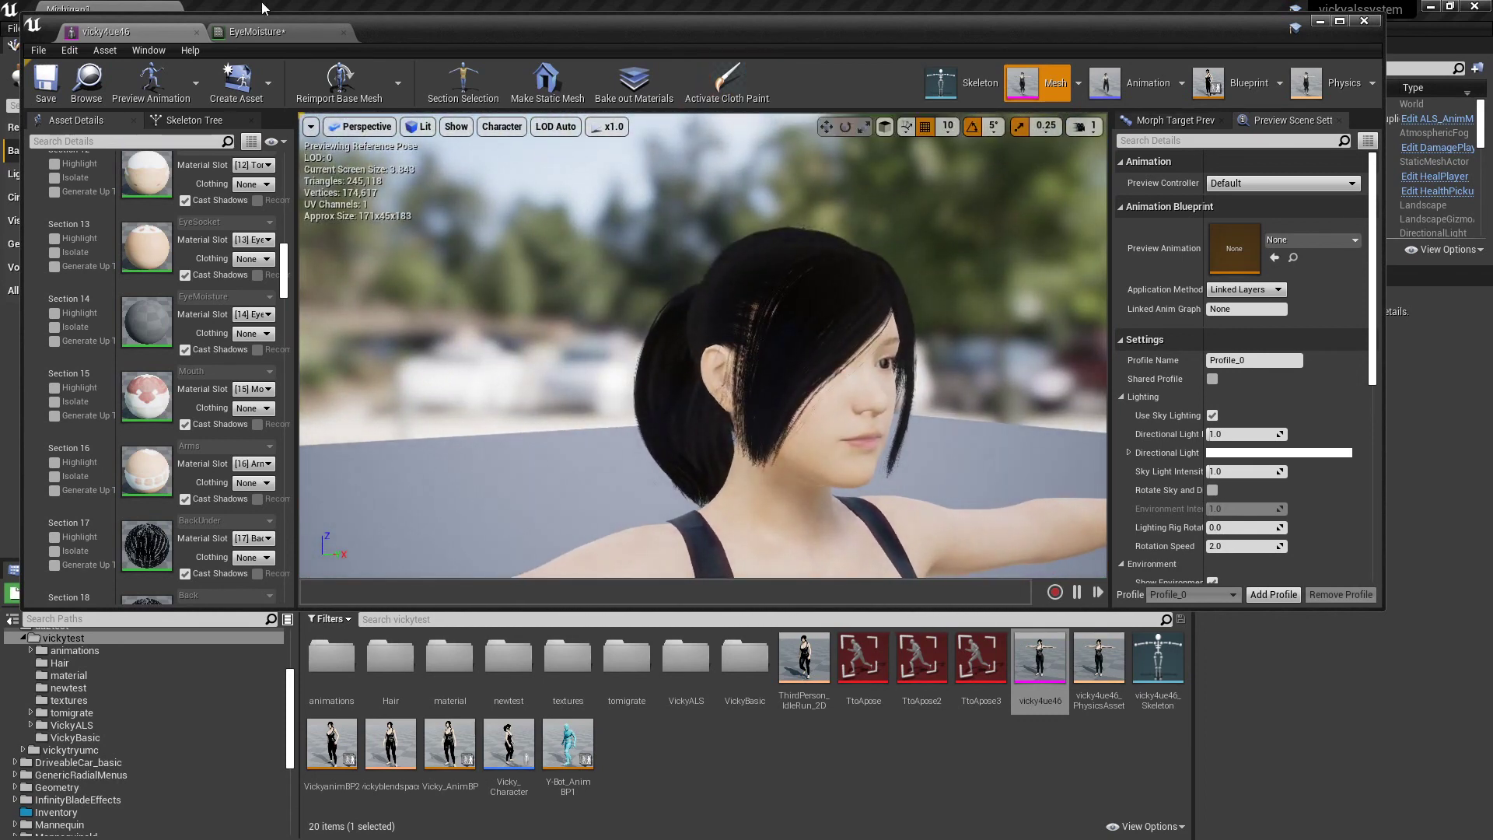